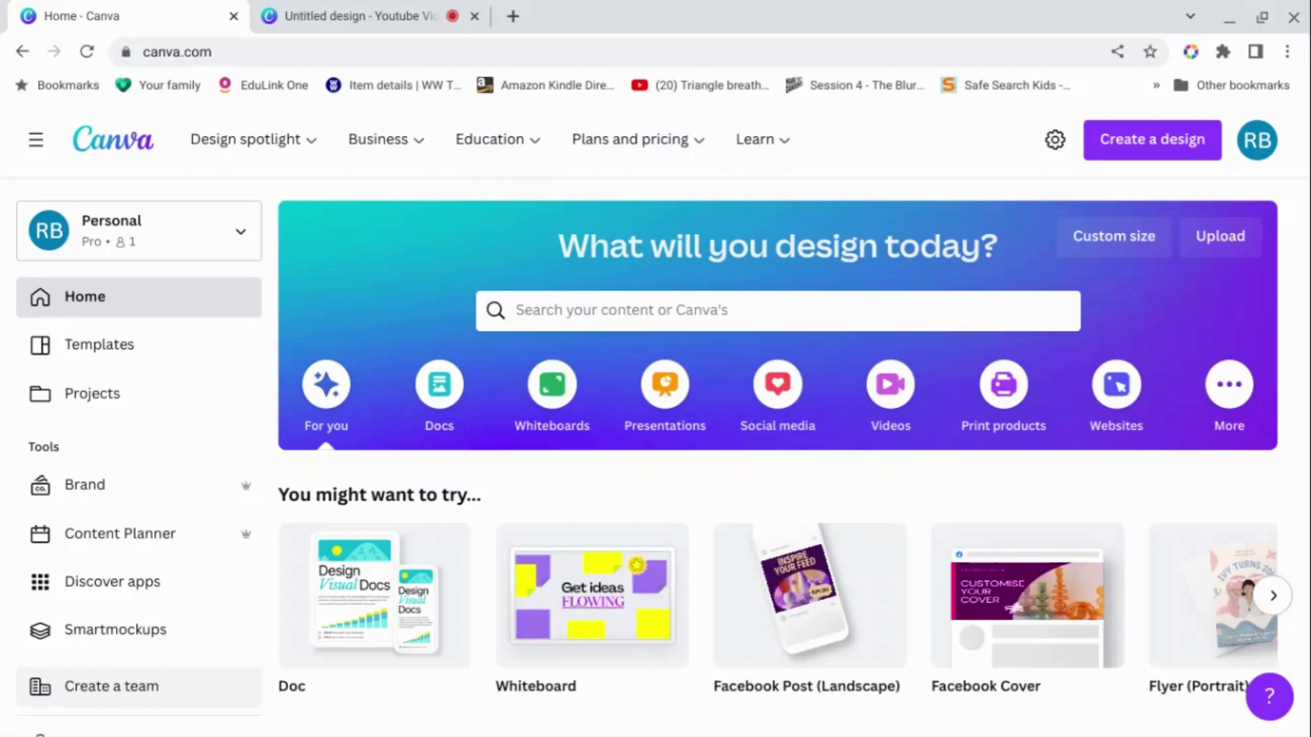
Open the Create a design menu to show the new-design options
left_click(1137, 142)
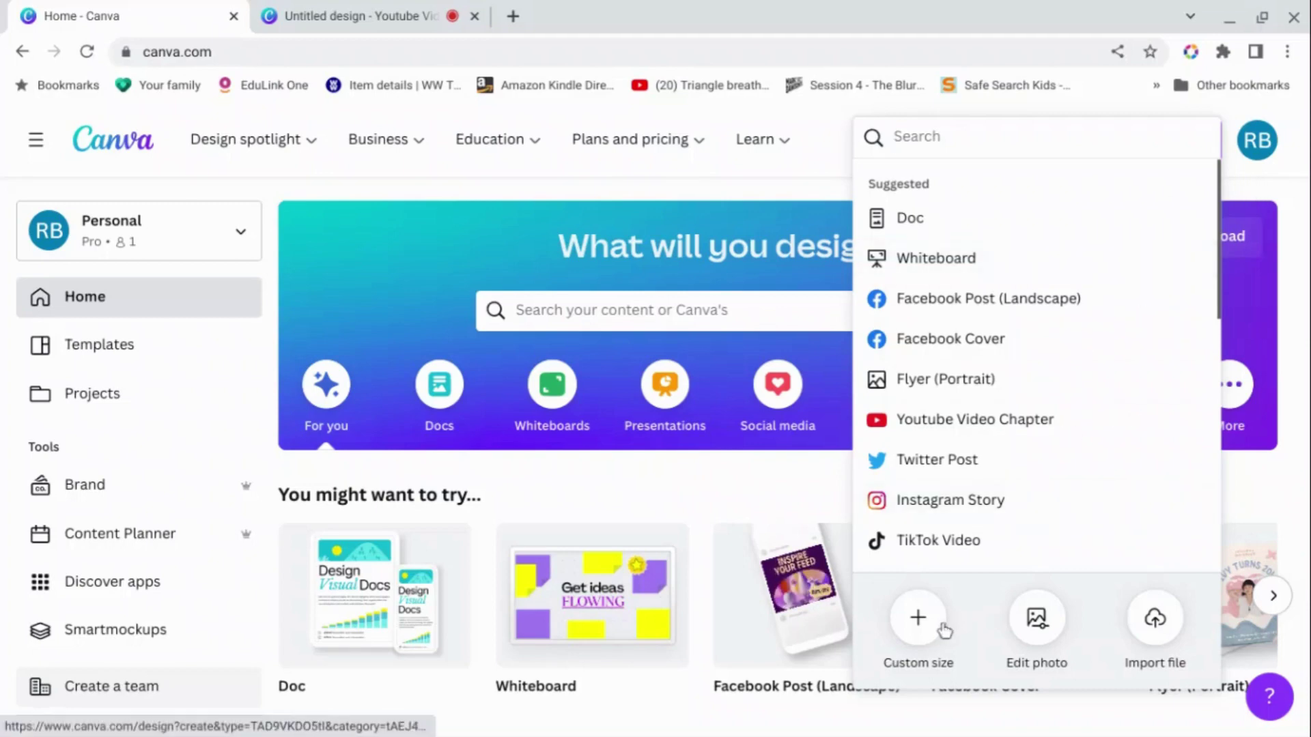
Choose Custom size to start a 1600 × 2560 px design
left_click(919, 625)
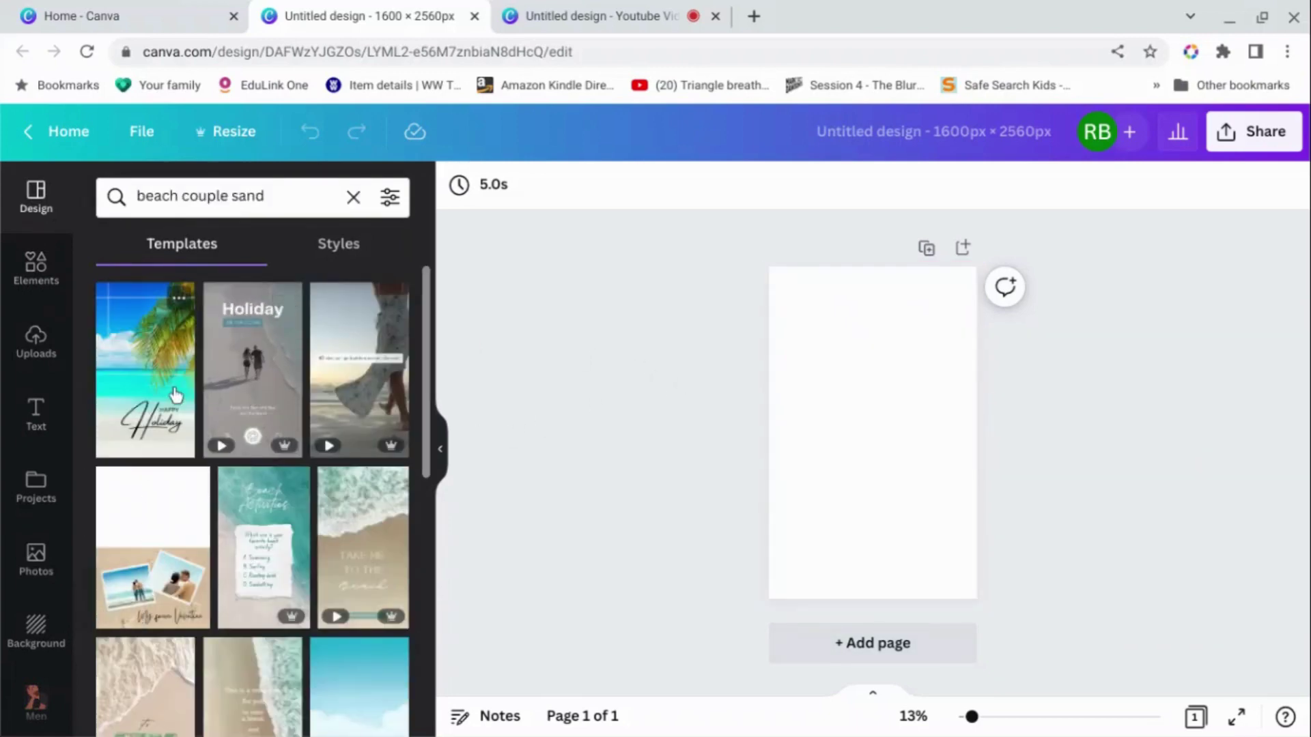
Try the Happy Holiday palm-beach template, then undo it to restore a blank page
scroll(207, 400, "down", 1)
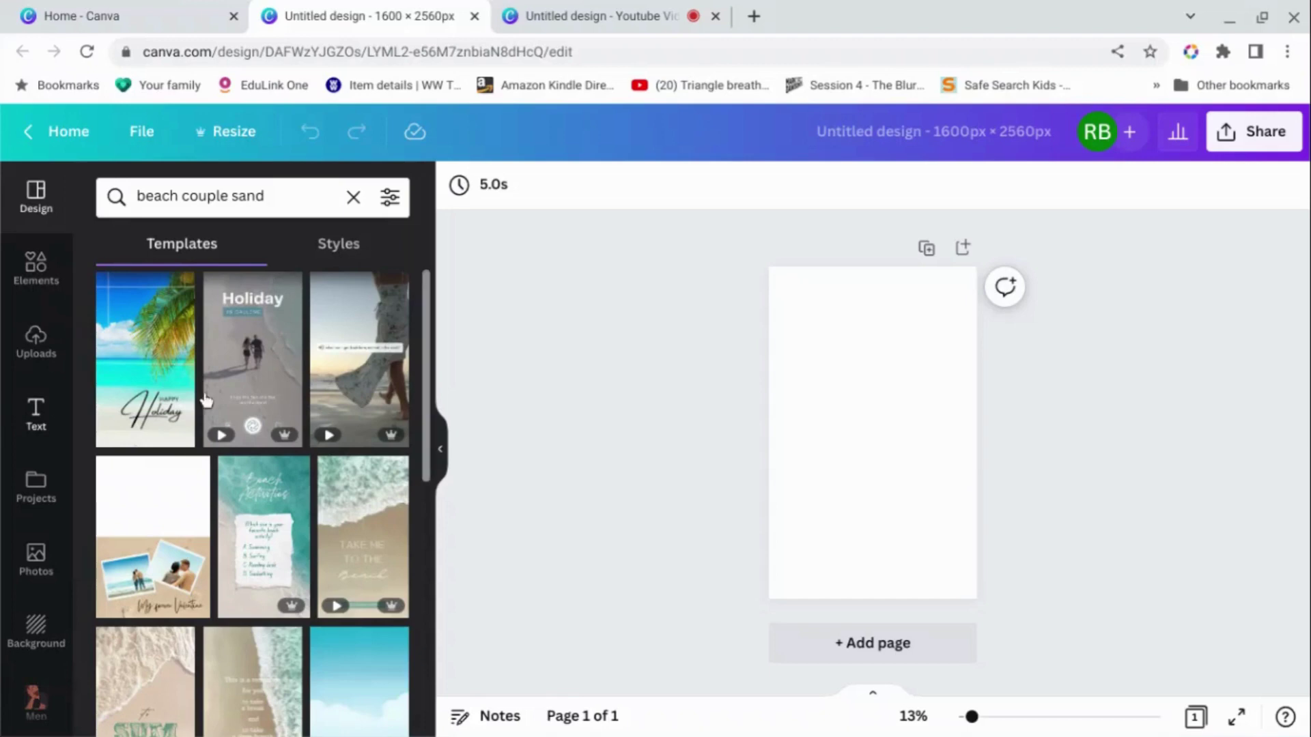
left_click(166, 418)
left_click(891, 515)
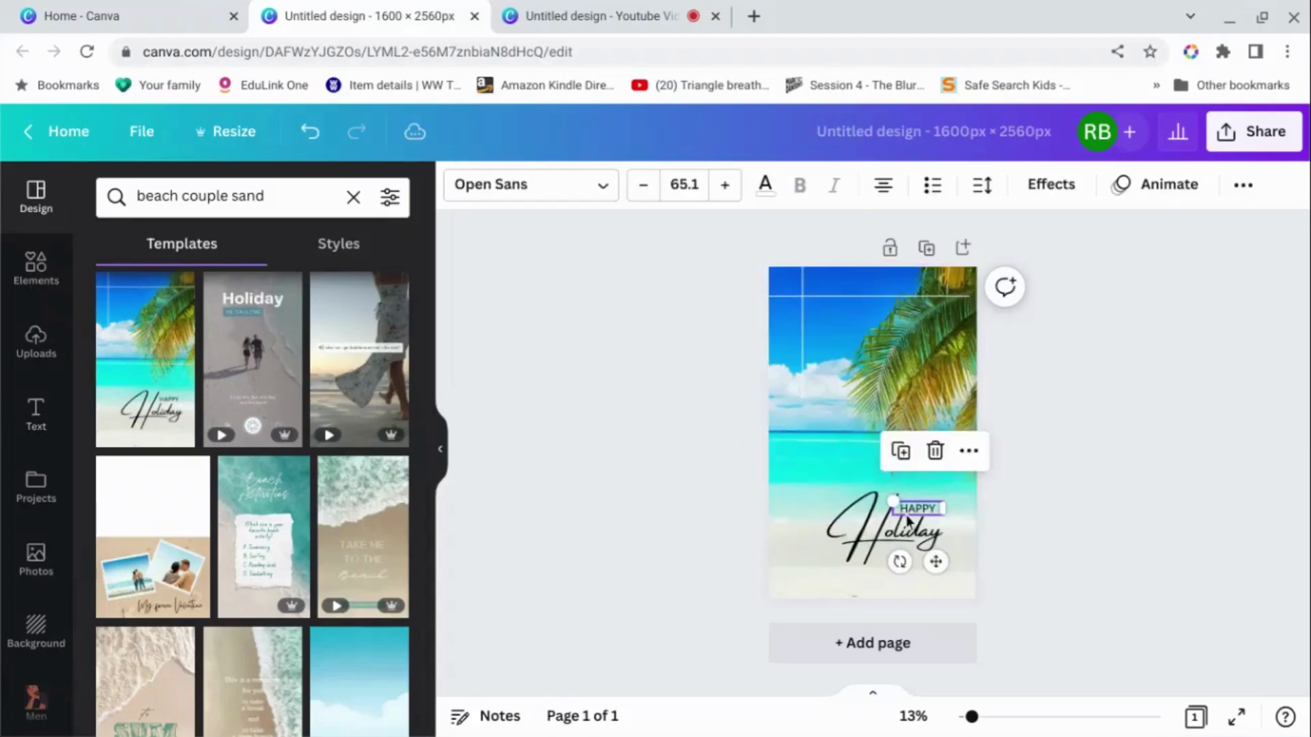
left_click(908, 543)
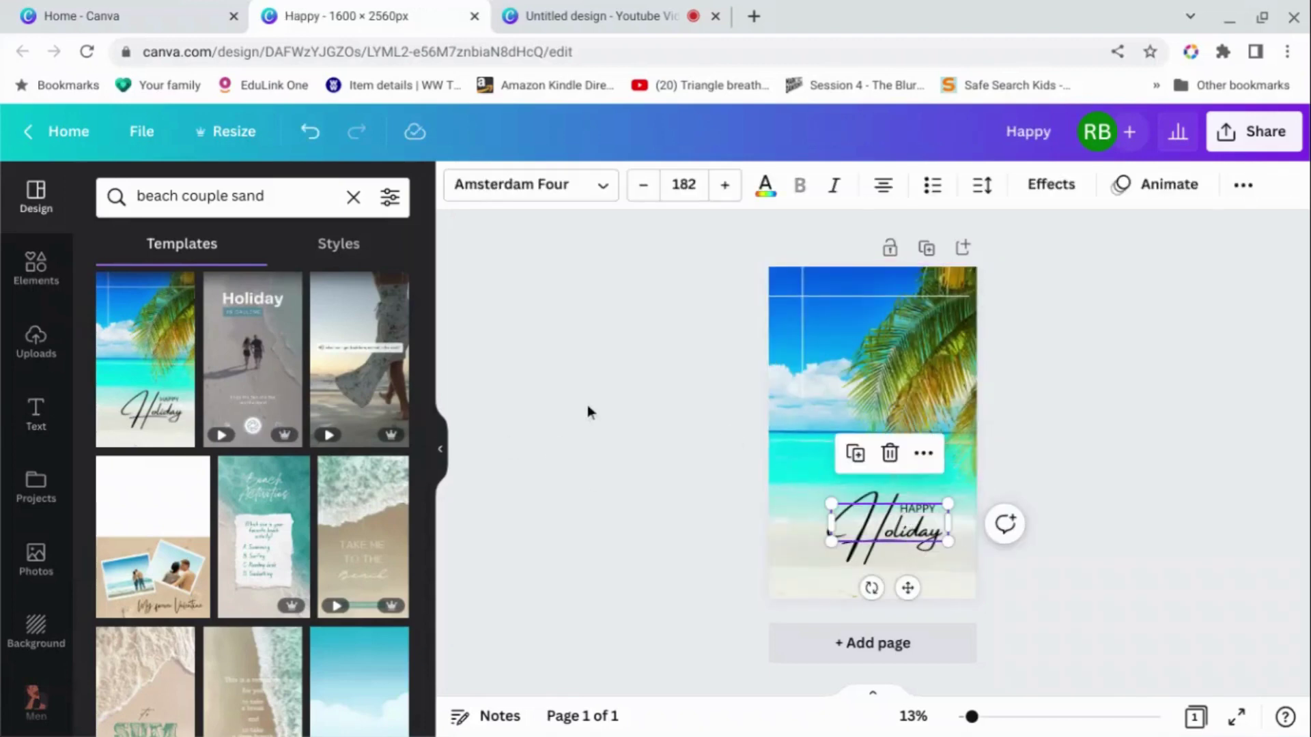
left_click(311, 131)
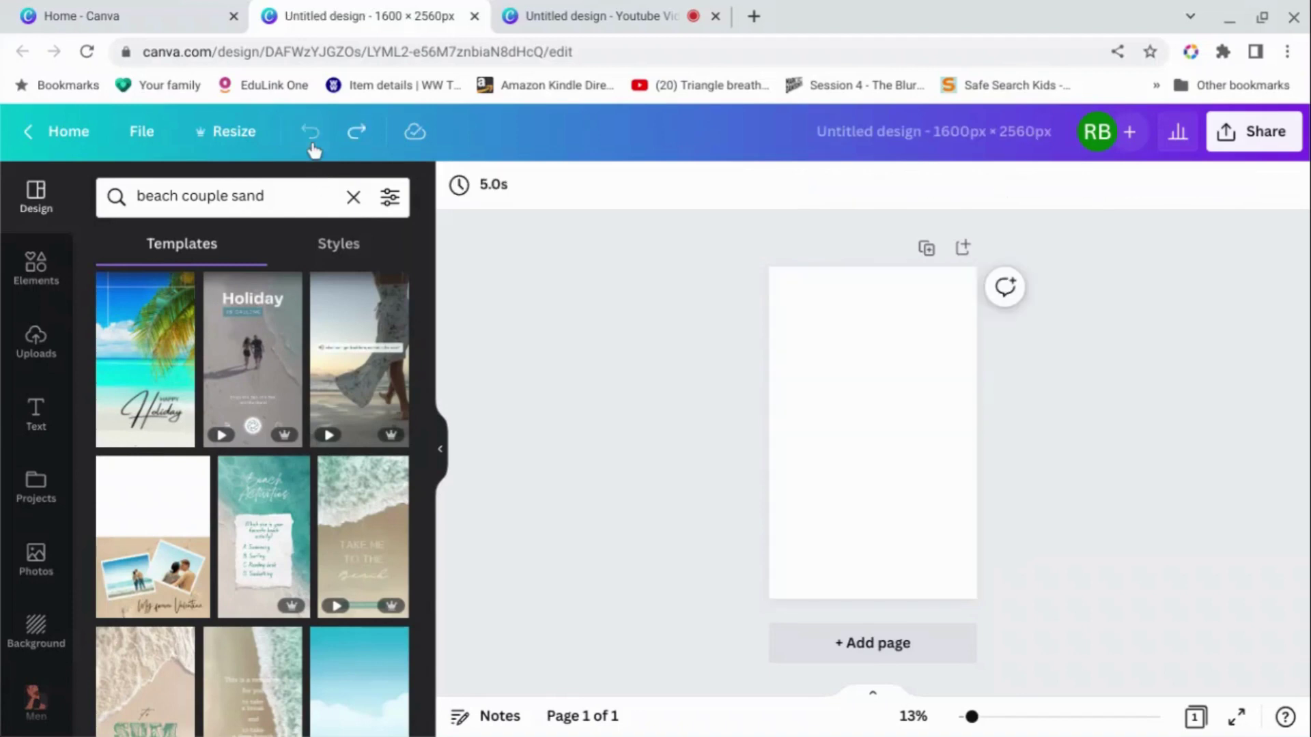
Search Elements for 'couple beach sand' and show only photo results
left_click(41, 270)
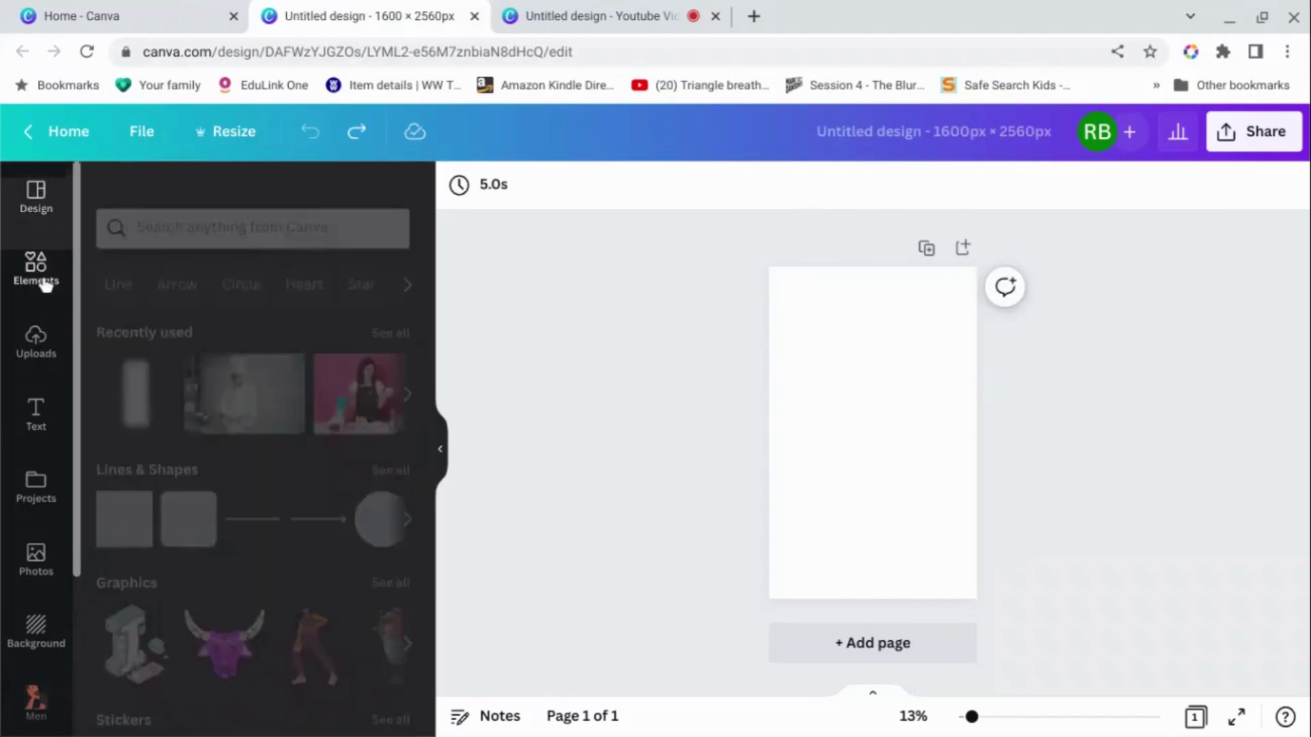
left_click(221, 198)
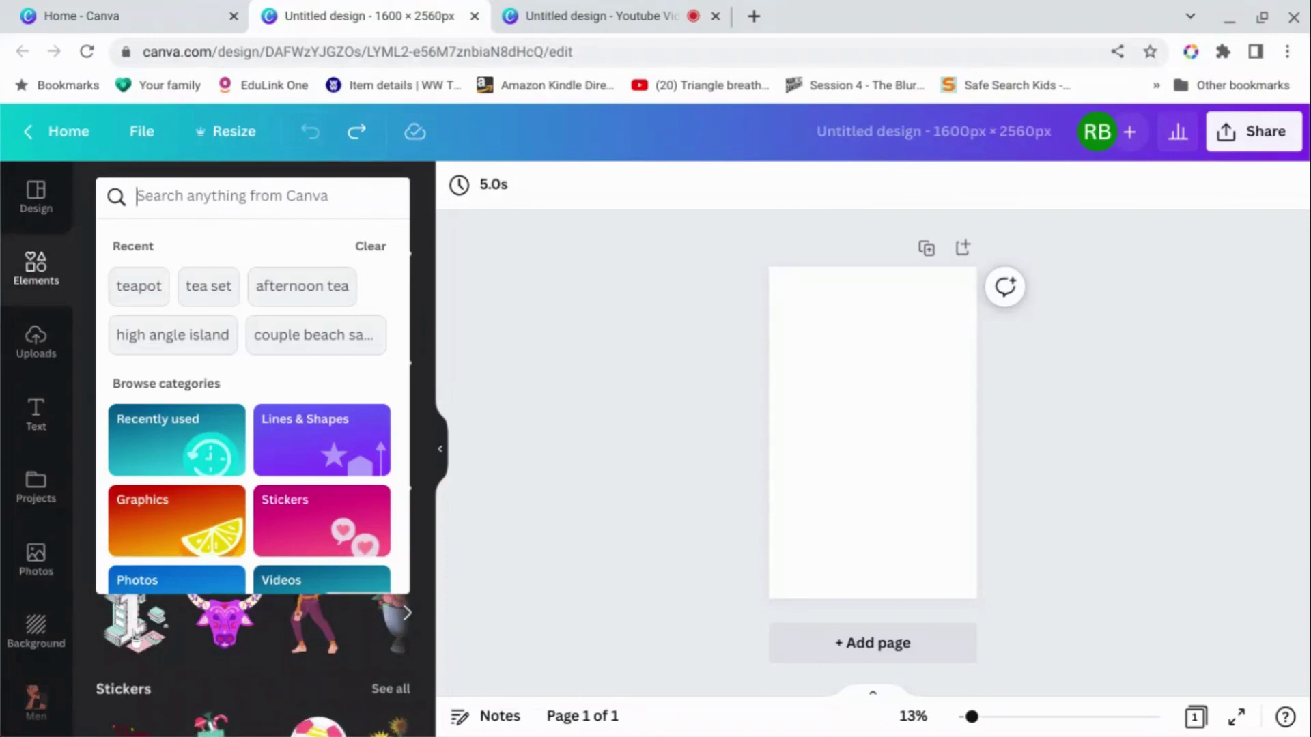
type("couple beach sand")
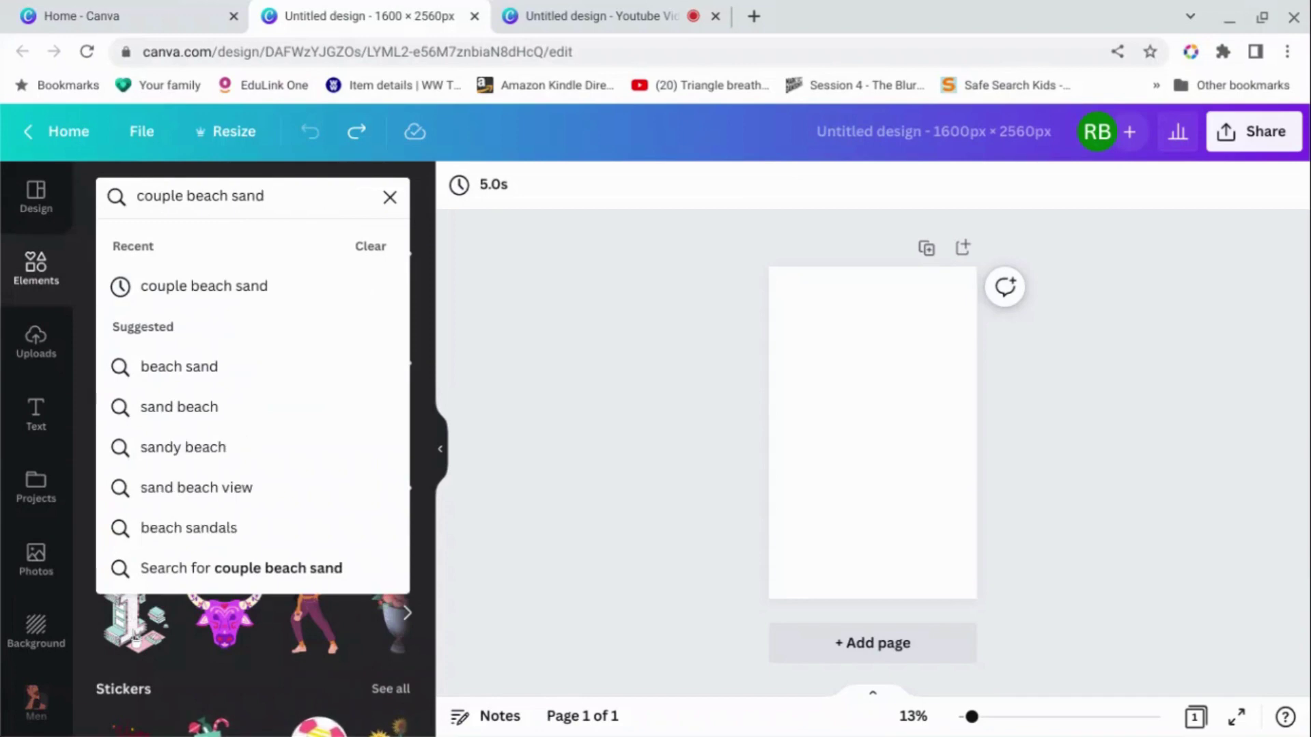
key("Return")
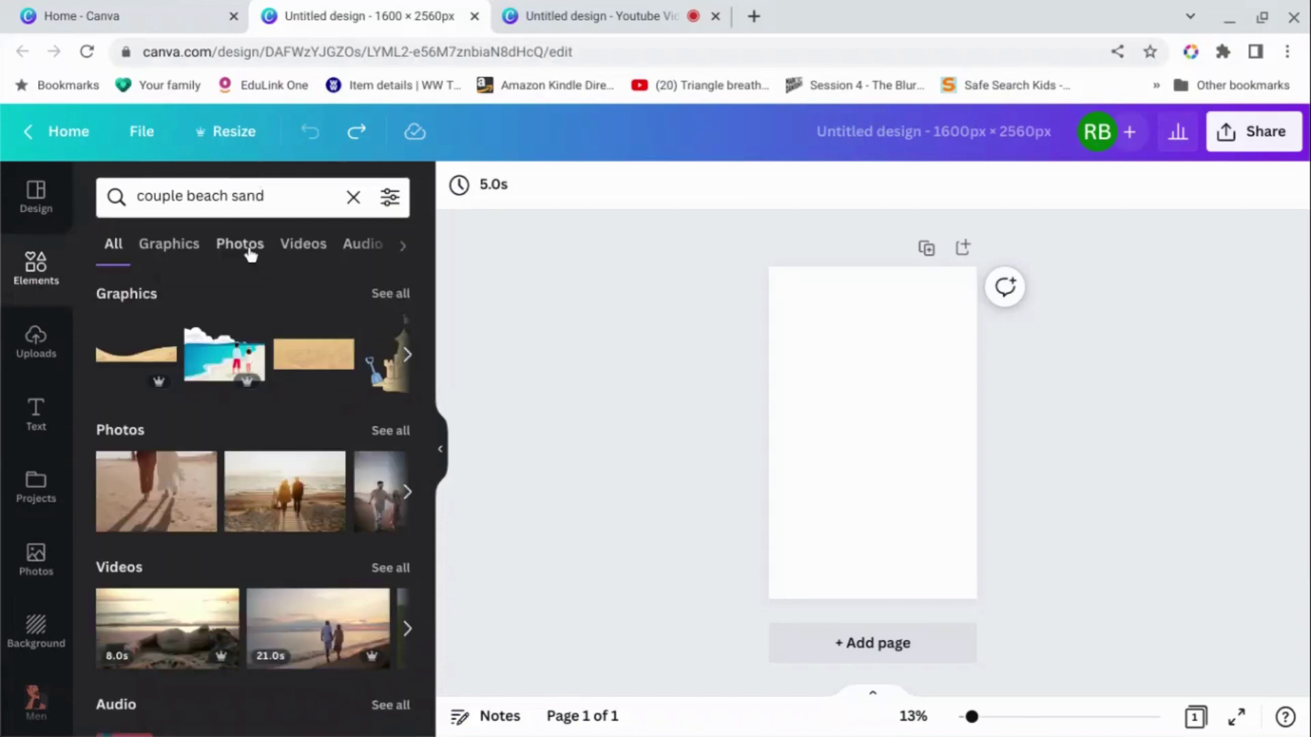
left_click(240, 244)
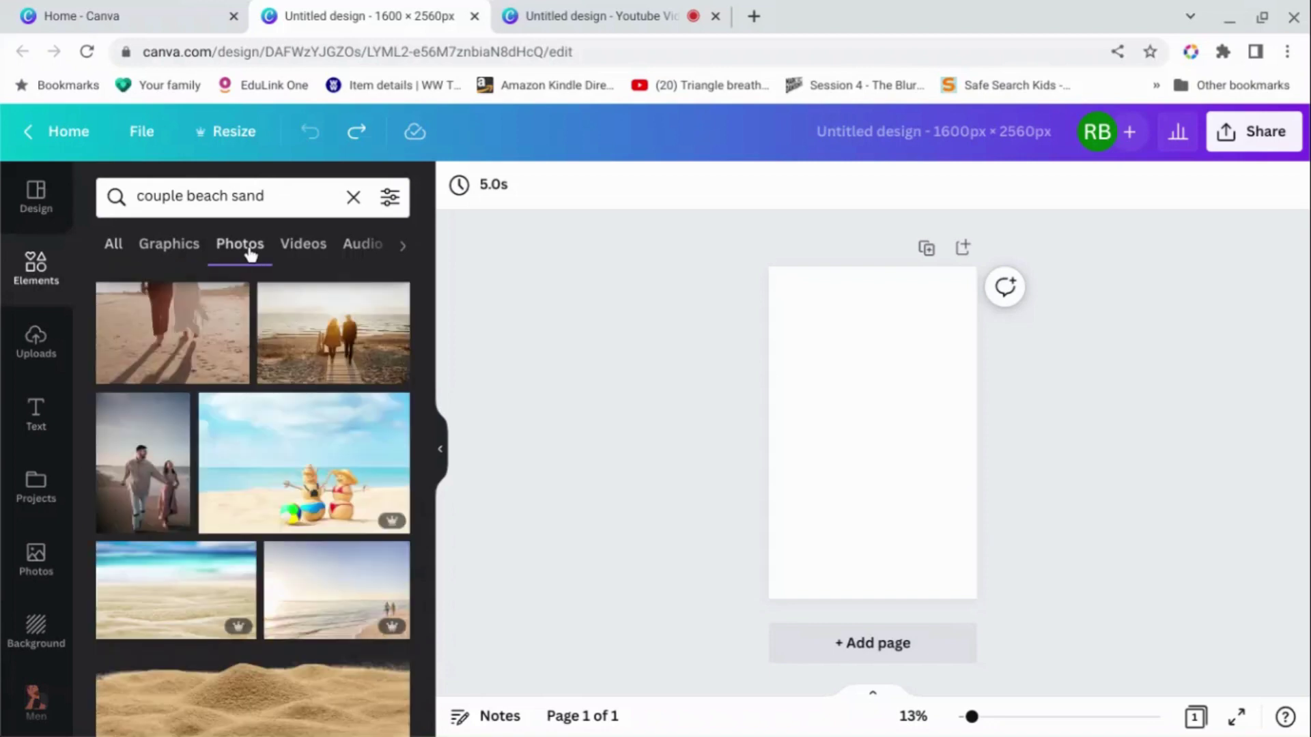
scroll(249, 388, "down", 1)
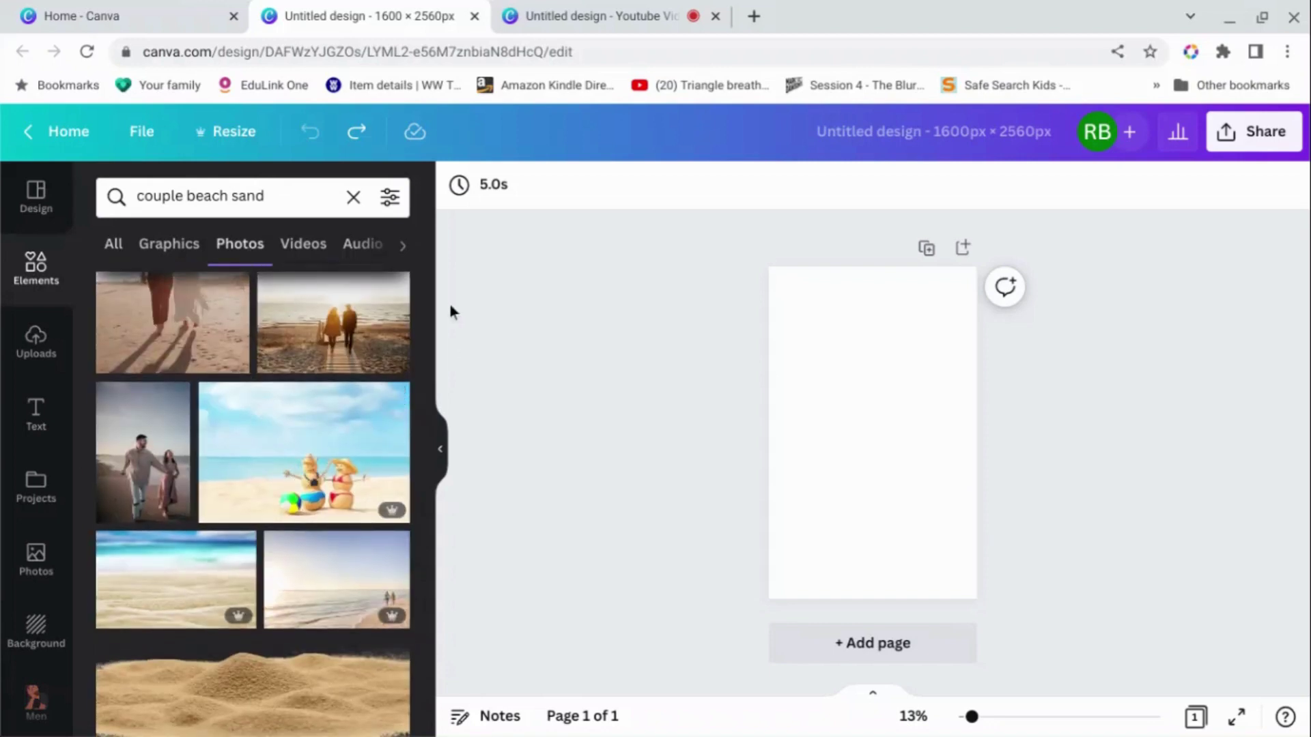
Filter the photo results to Price: Free and browse them
left_click(390, 208)
scroll(346, 362, "down", 4)
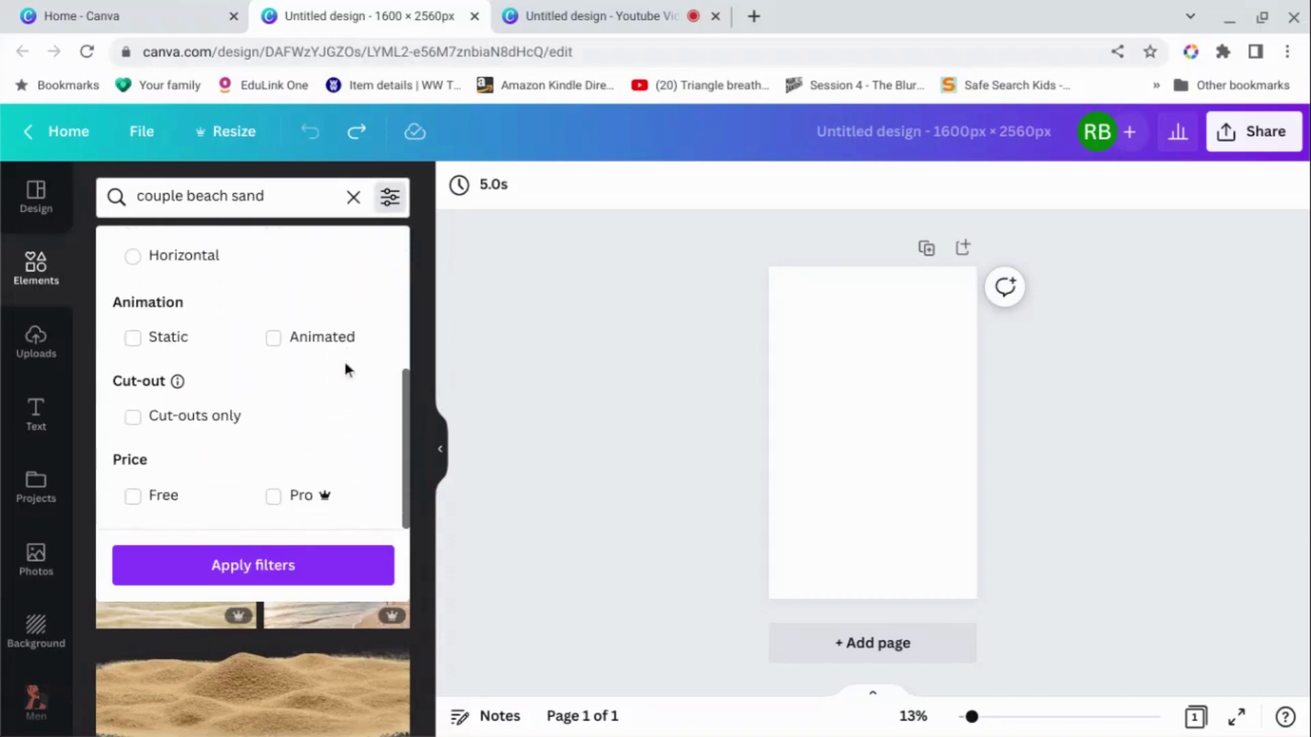
left_click(133, 497)
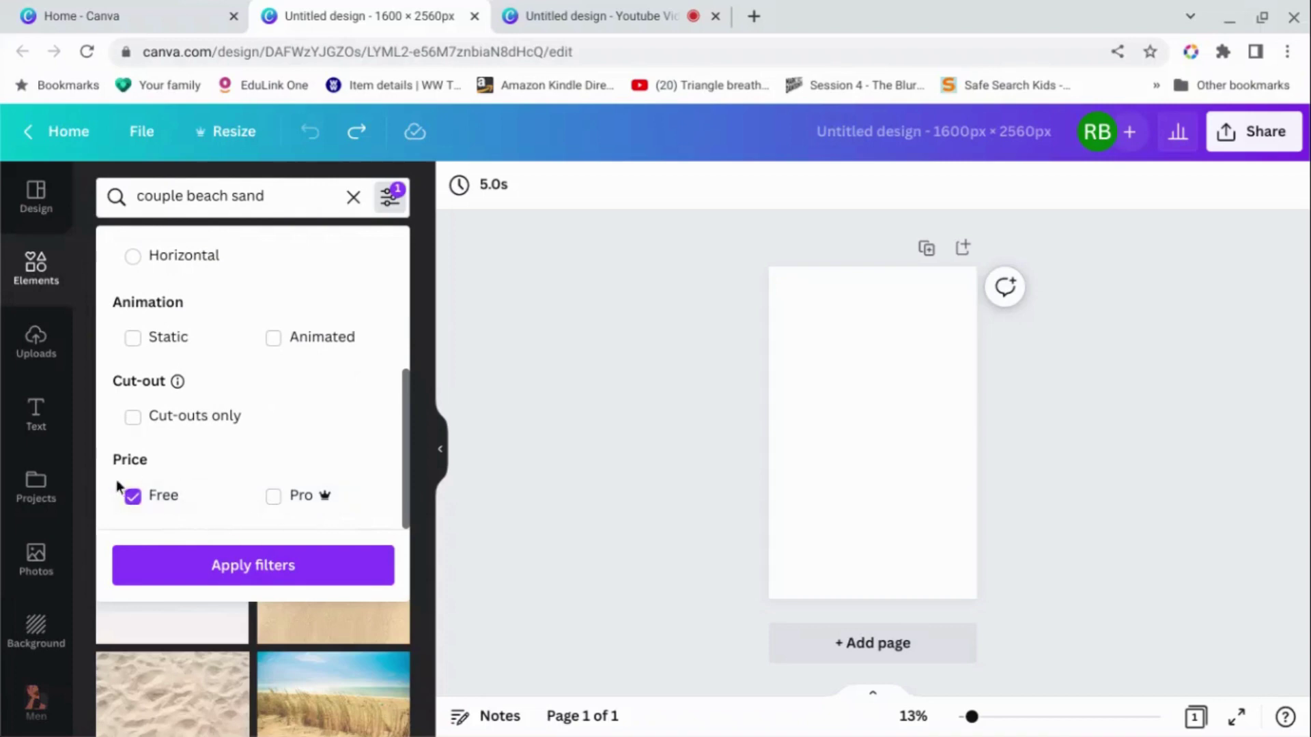
left_click(232, 575)
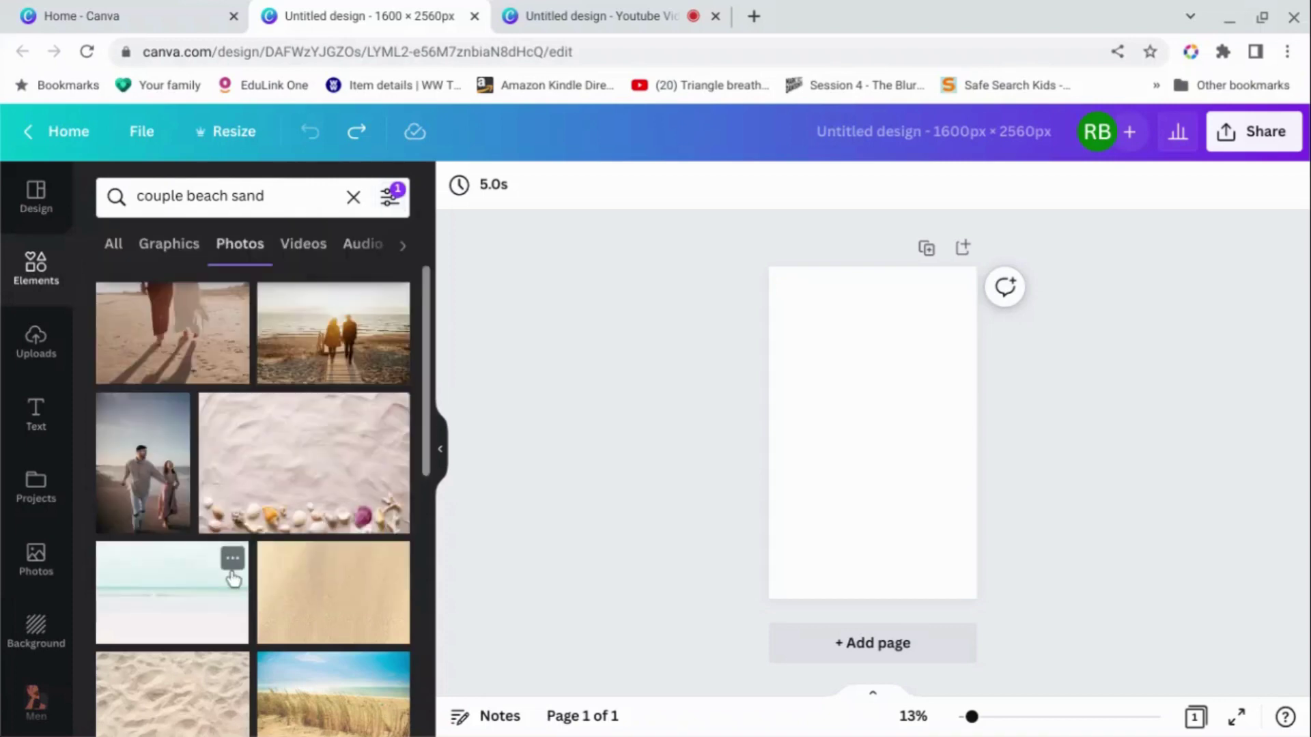
scroll(324, 389, "down", 6)
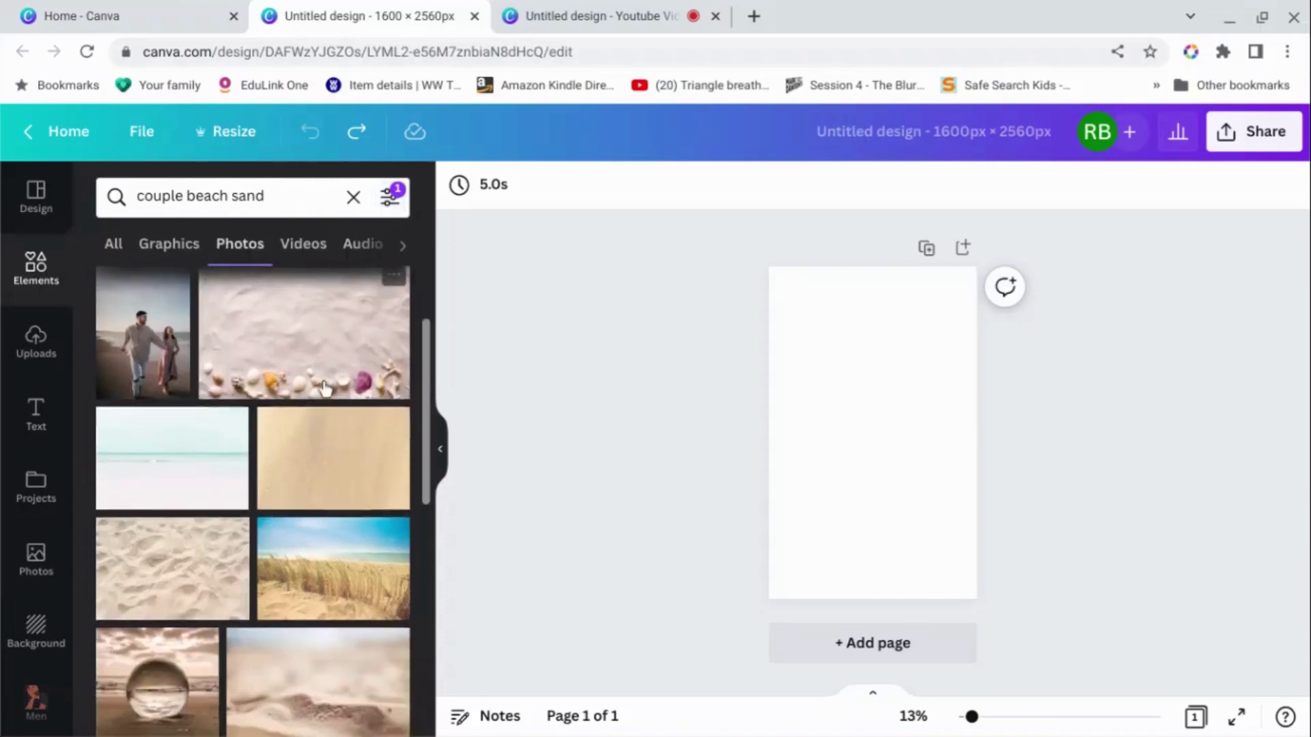
scroll(325, 389, "down", 5)
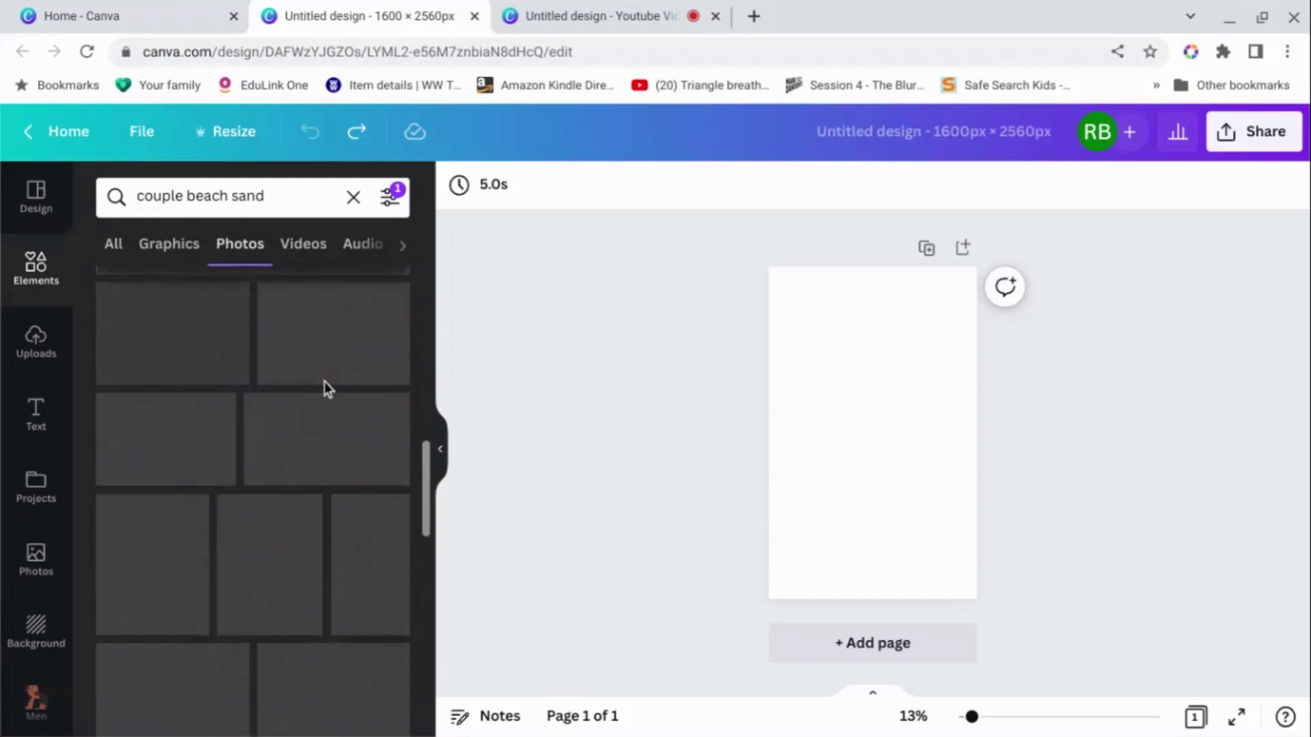
scroll(325, 451, "down", 3)
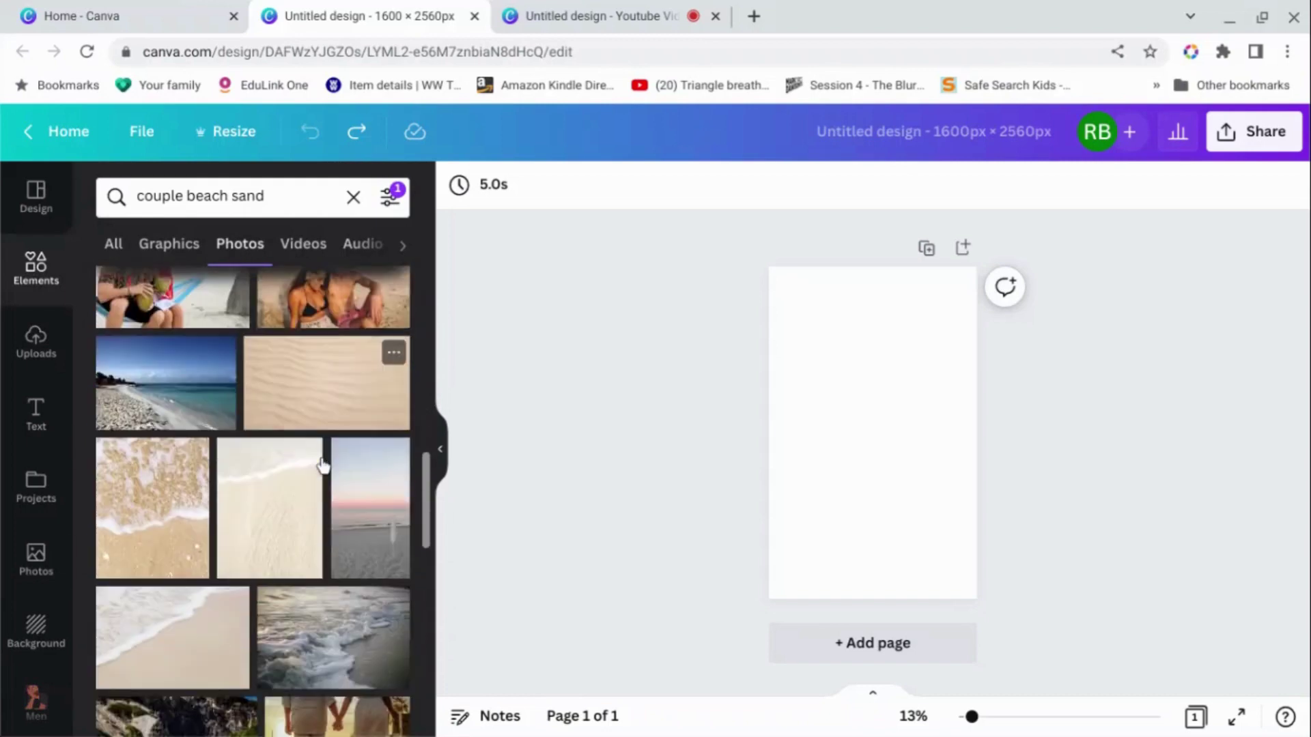
scroll(323, 467, "down", 8)
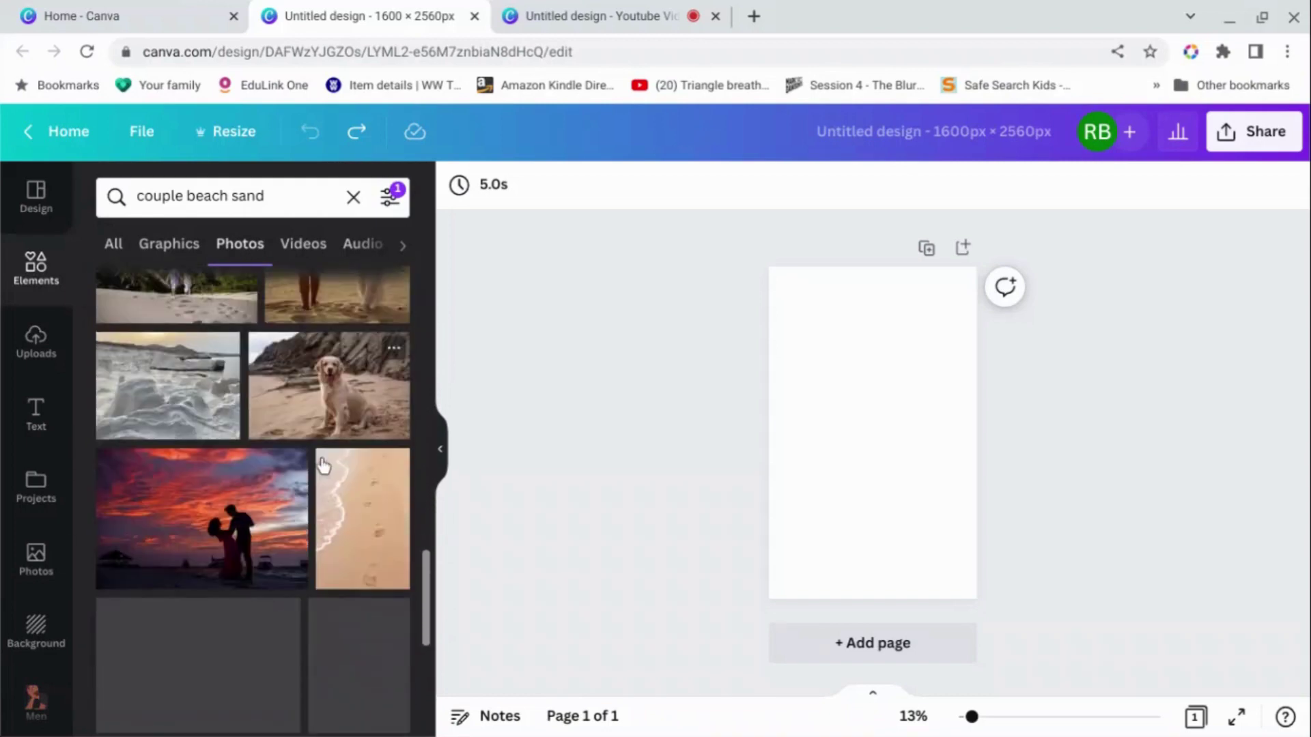
scroll(323, 466, "down", 3)
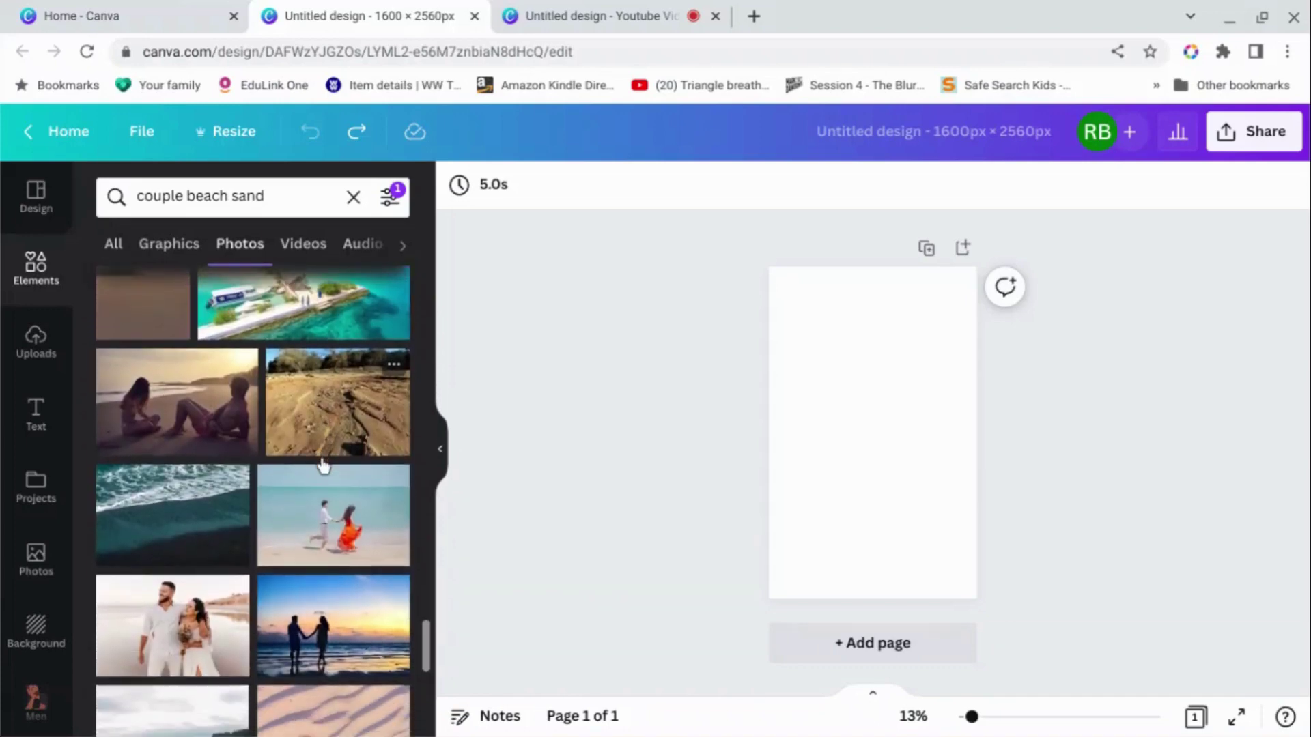
scroll(322, 441, "down", 1)
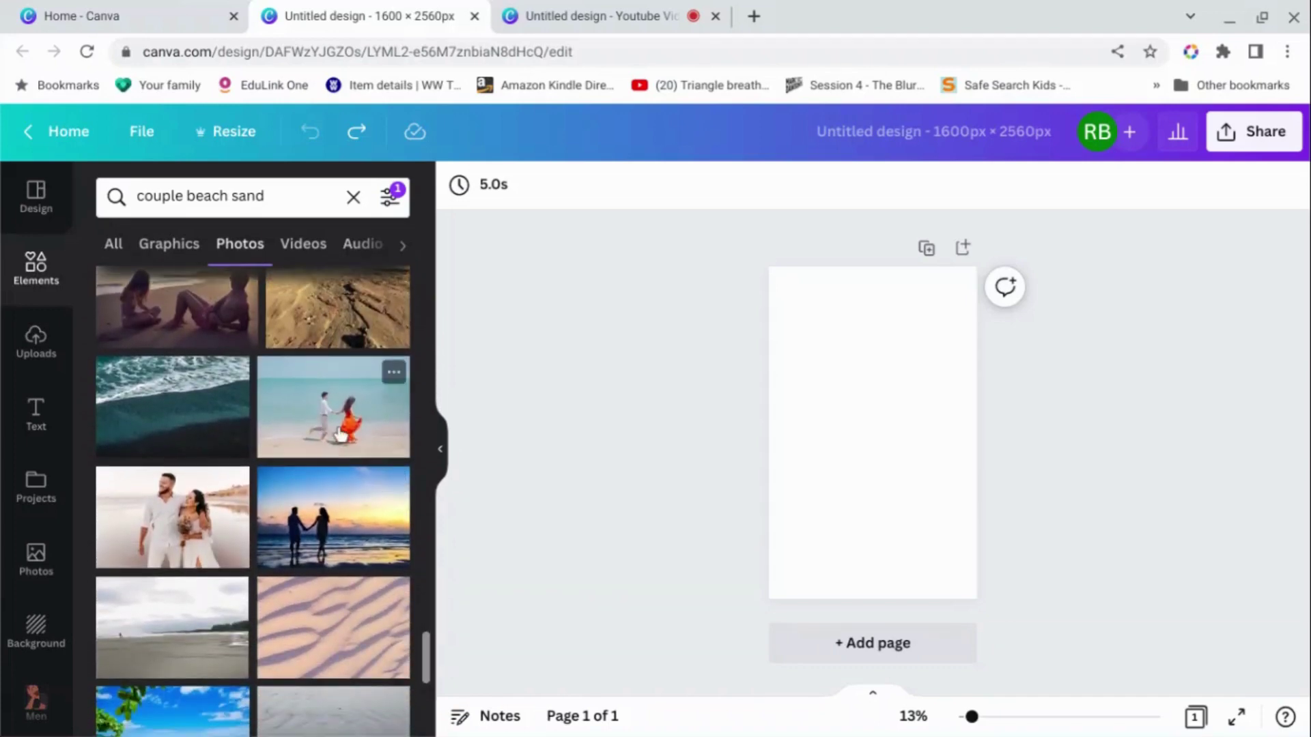
Place the couple running on the beach photo across the top of the page
left_click(339, 432)
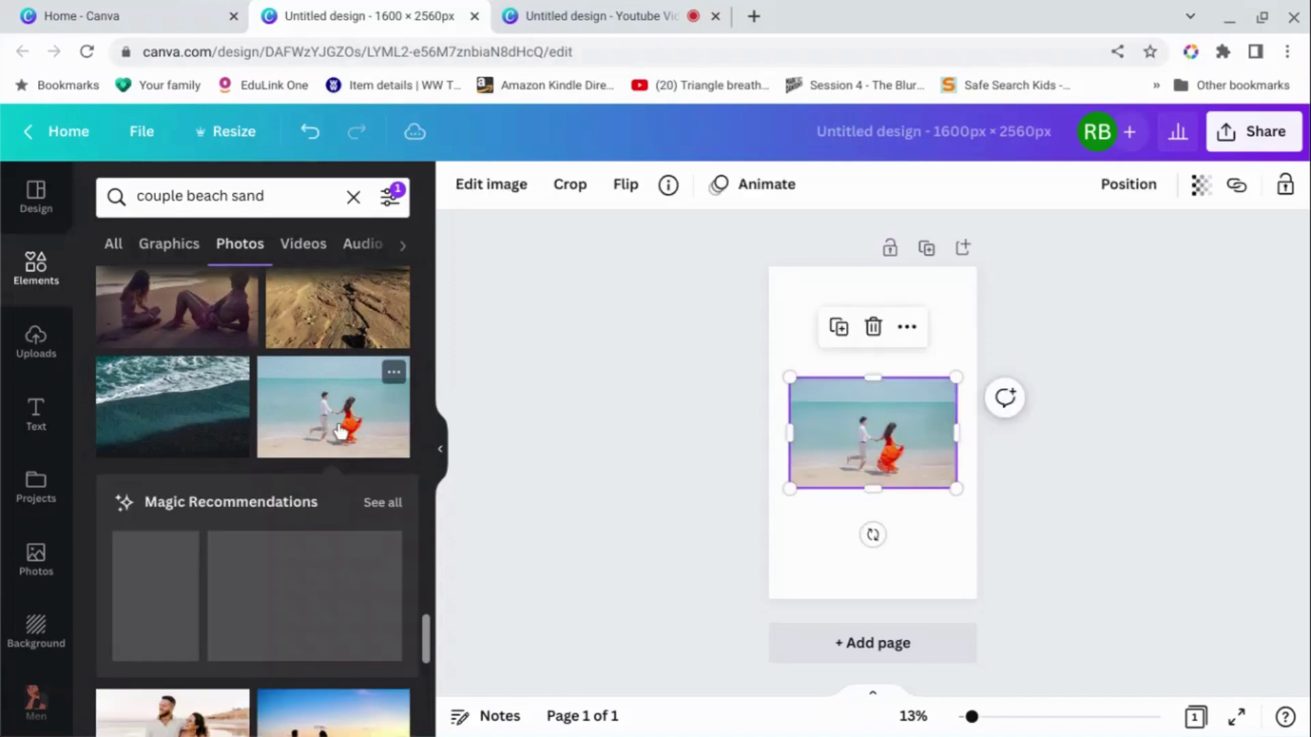
left_click_drag(868, 446, 848, 337)
left_click_drag(935, 378, 977, 404)
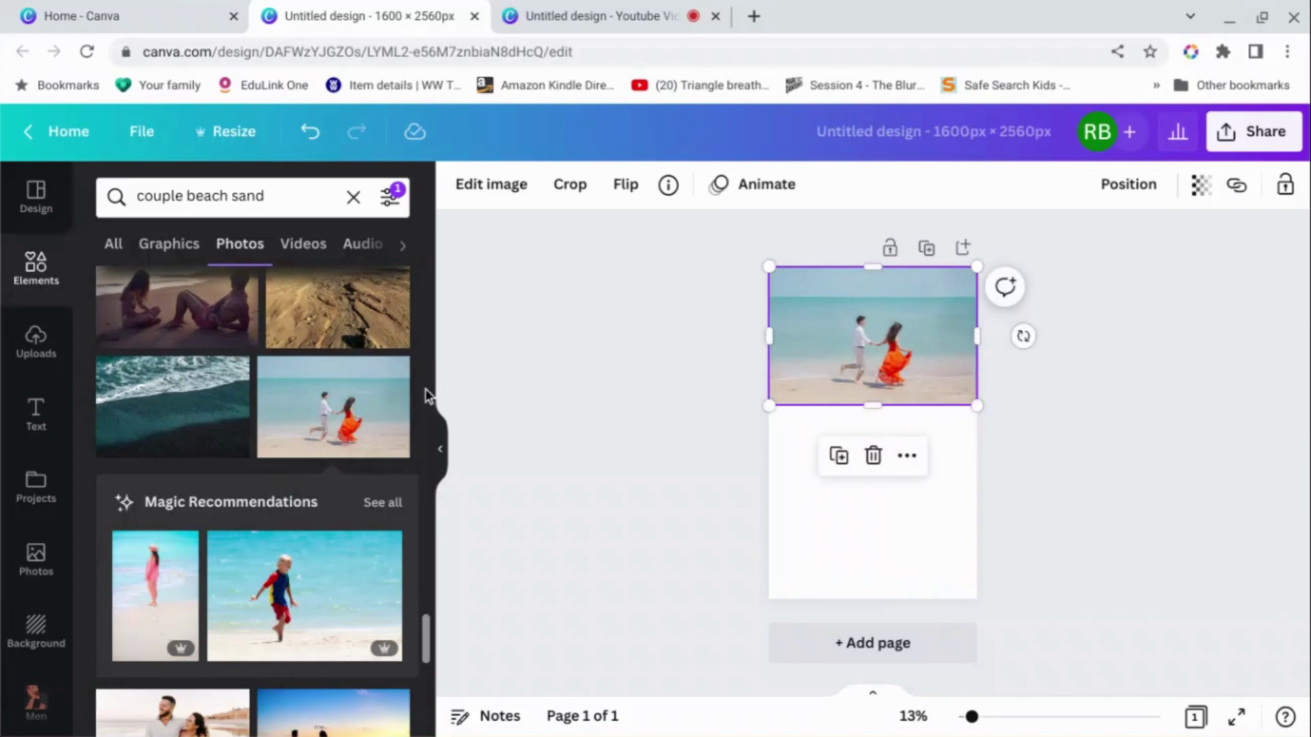
Place the tropical island photo at the bottom, enlarged to the page edges
scroll(389, 397, "up", 5)
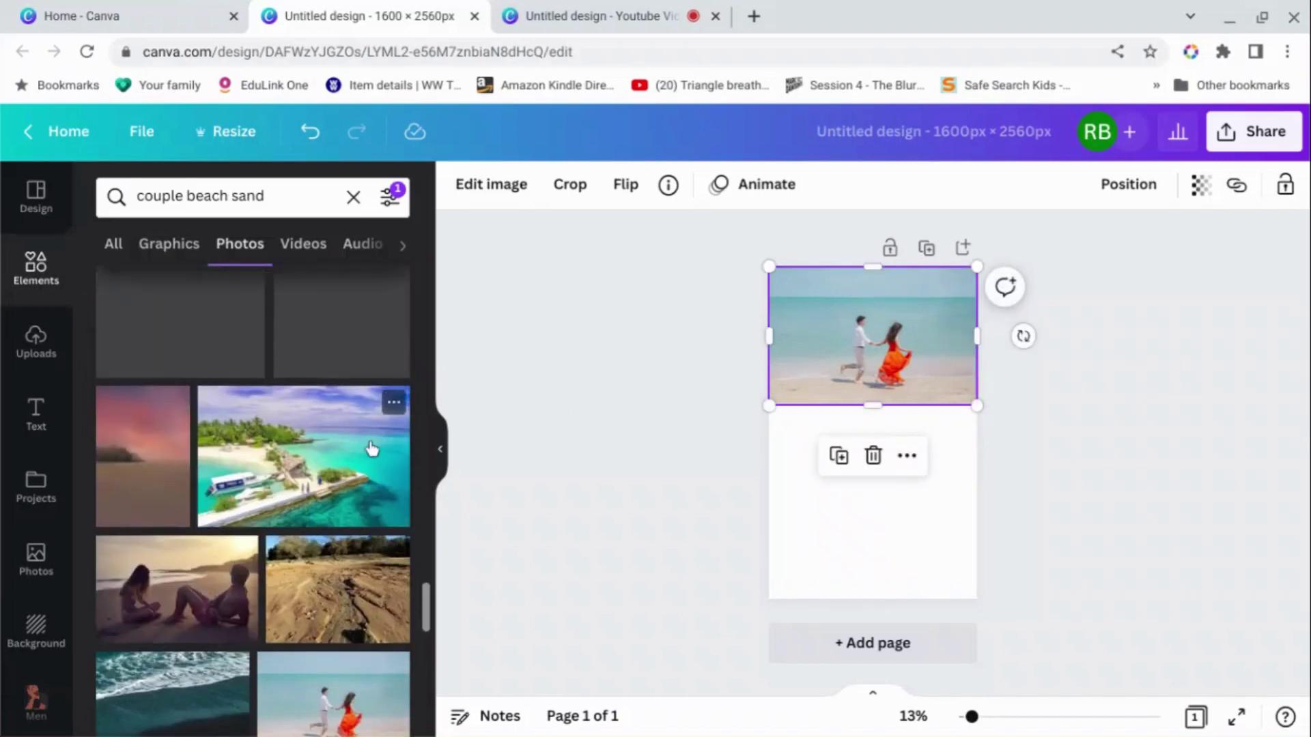
left_click(372, 453)
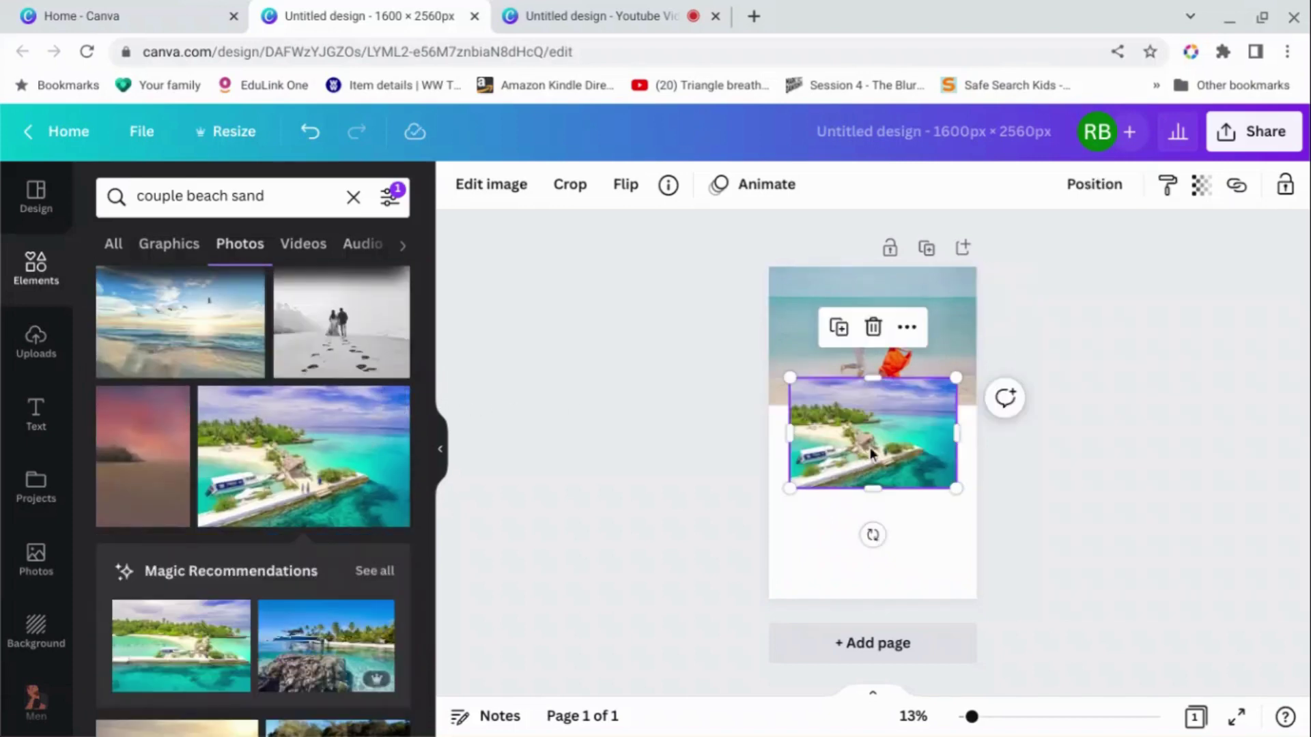
left_click_drag(871, 452, 850, 563)
left_click_drag(936, 489, 977, 461)
left_click(1058, 448)
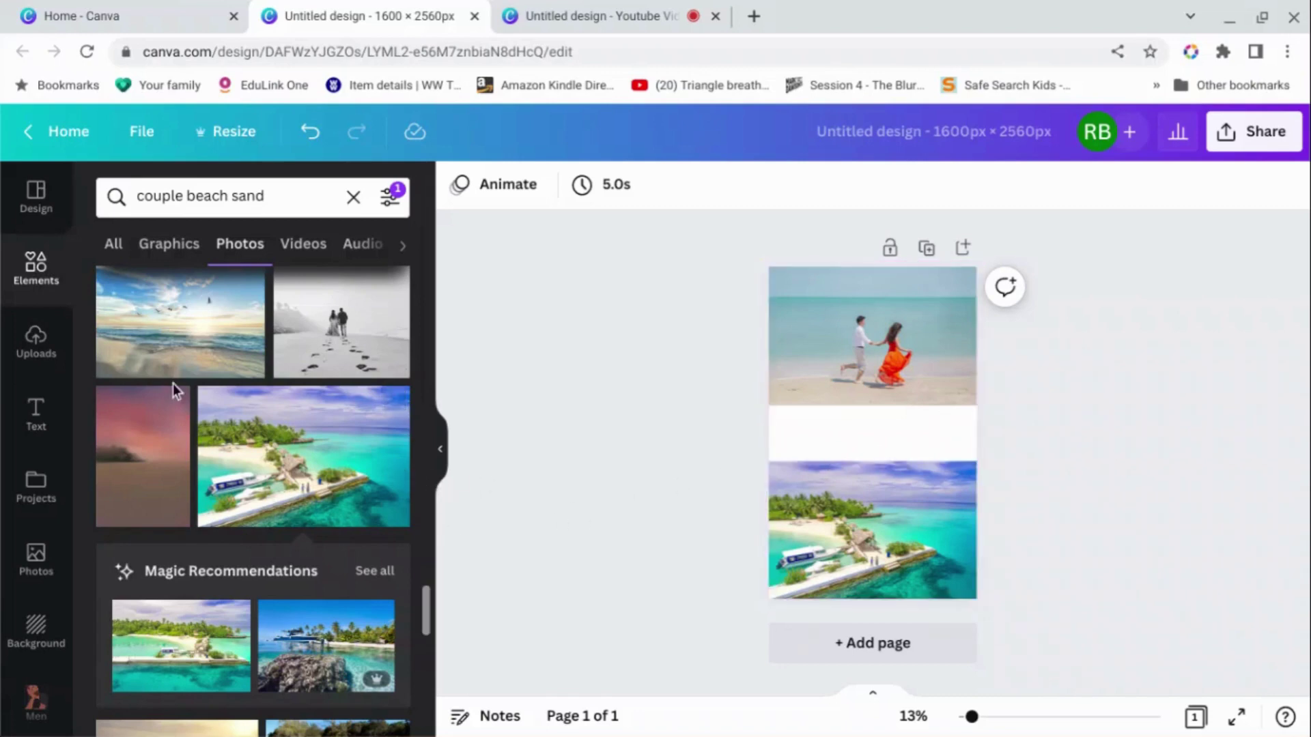
Search Elements for 'blur'
left_click(39, 273)
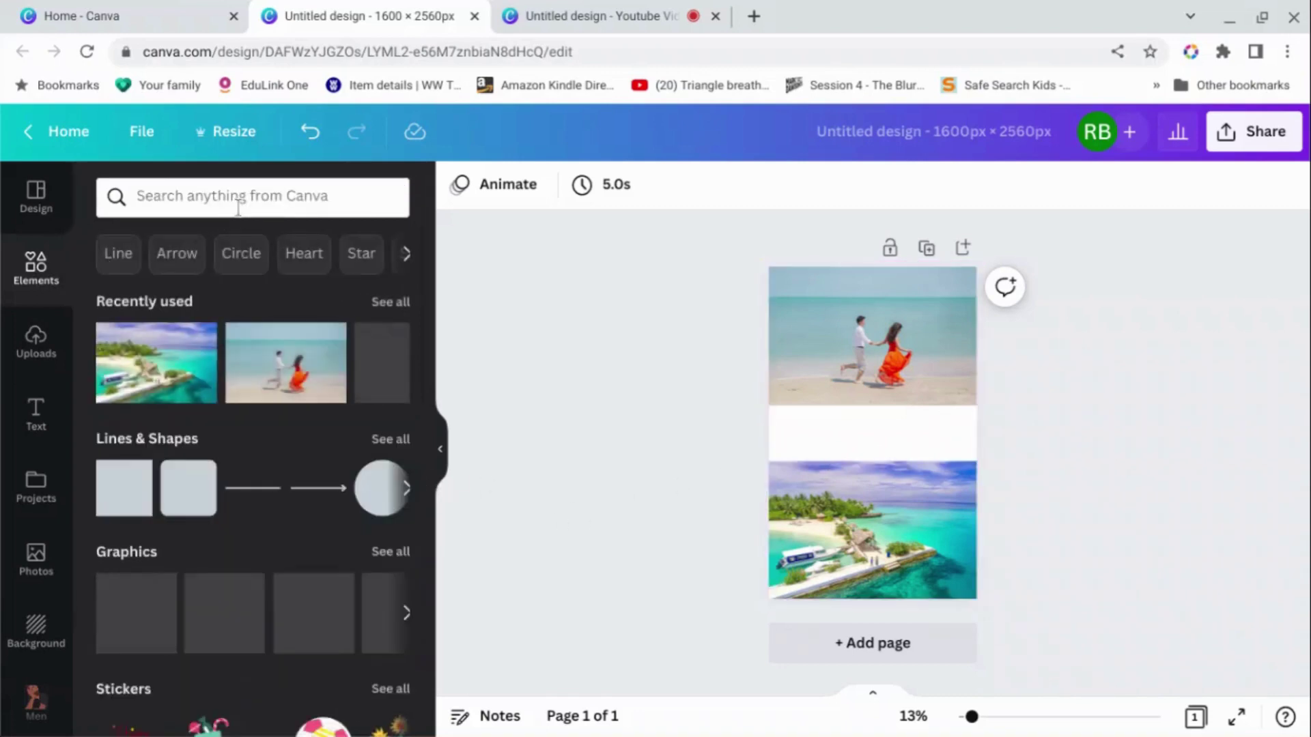
left_click(250, 203)
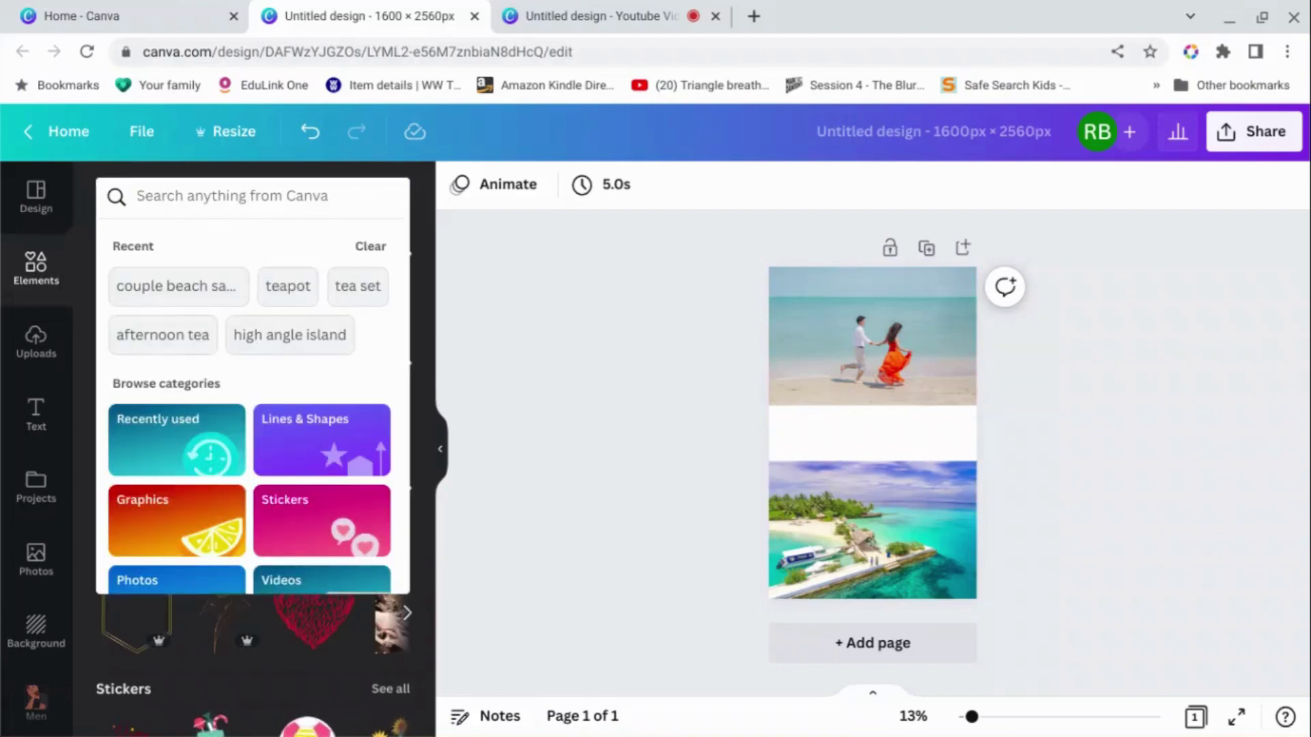
type("blurry")
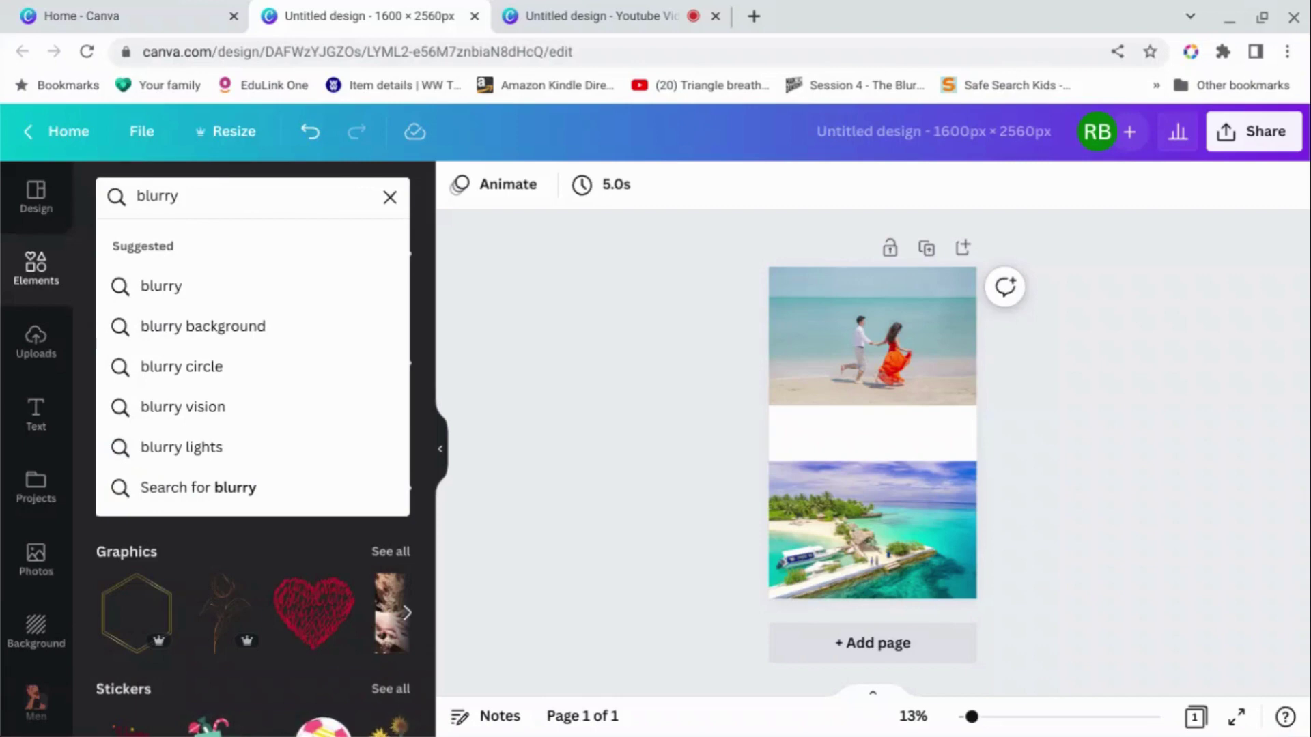
key("BackSpace")
key("BackSpace")
key("Return")
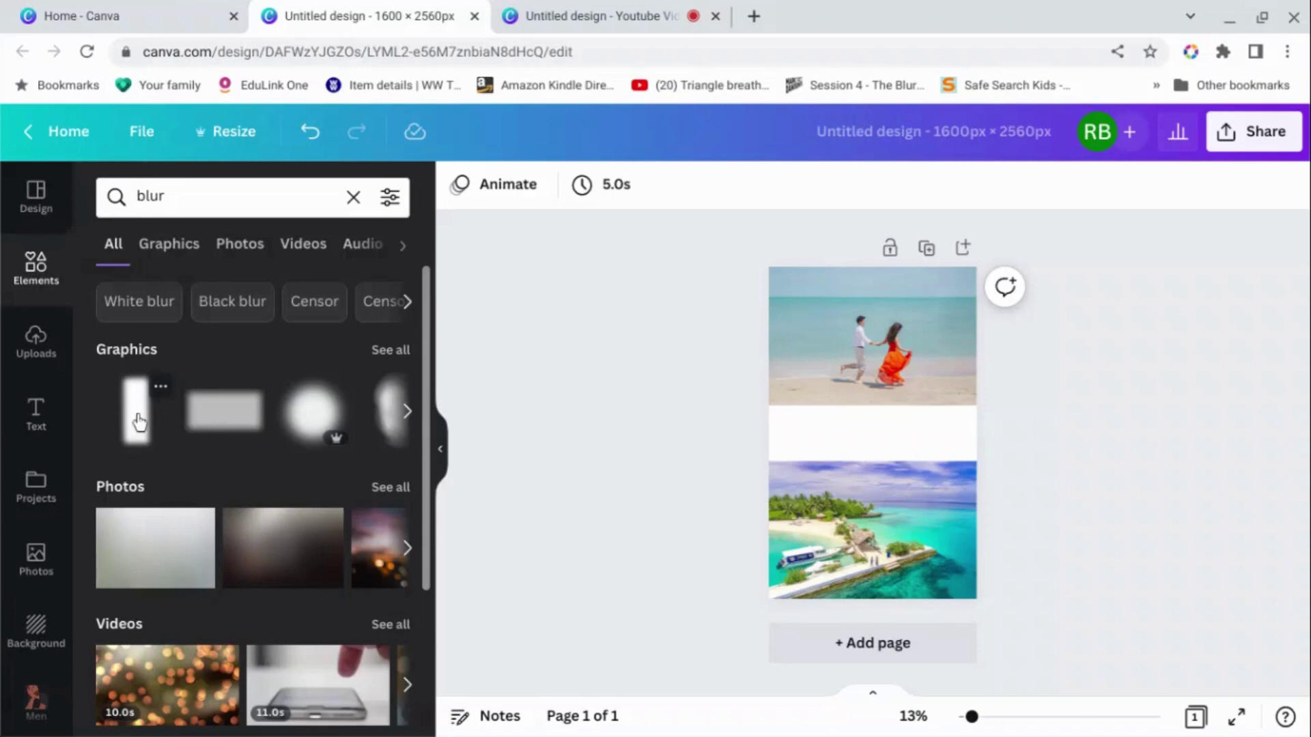
Add the soft white blur, rotate it to about 87° and enlarge it across the photos' join
left_click(139, 421)
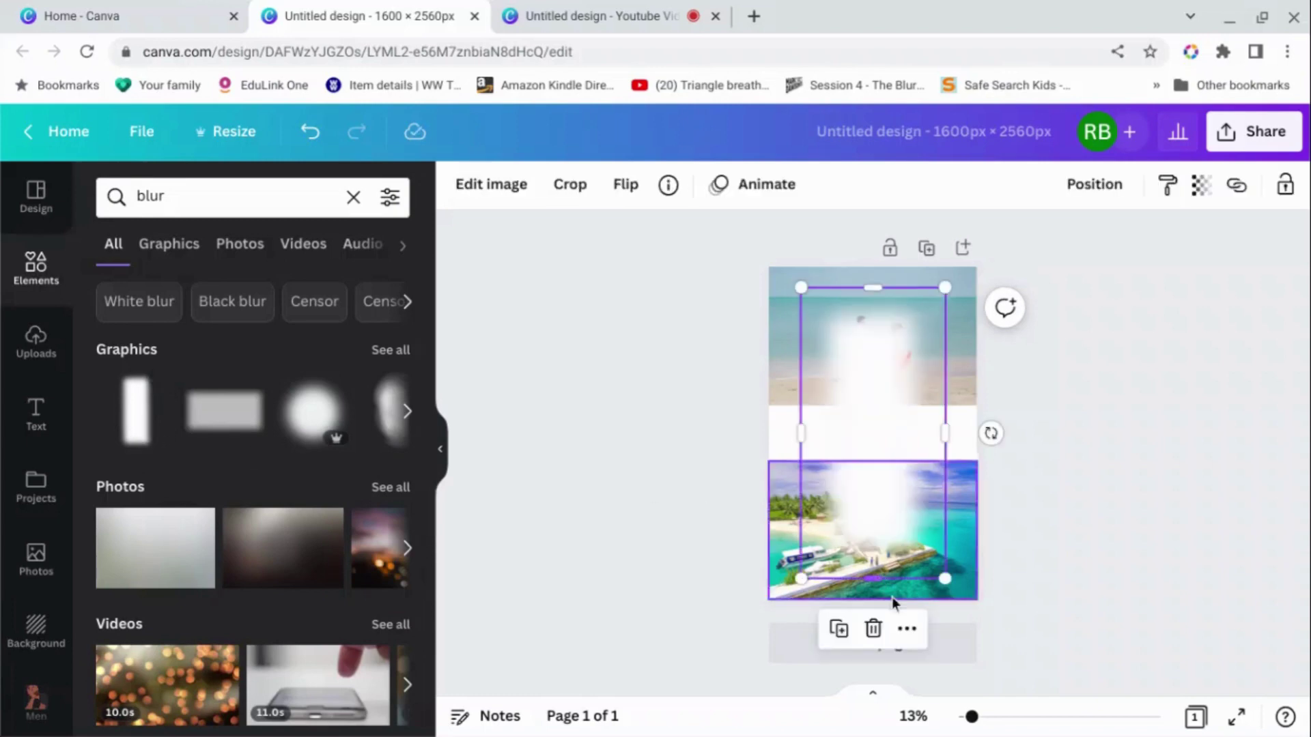
left_click_drag(991, 434, 871, 490)
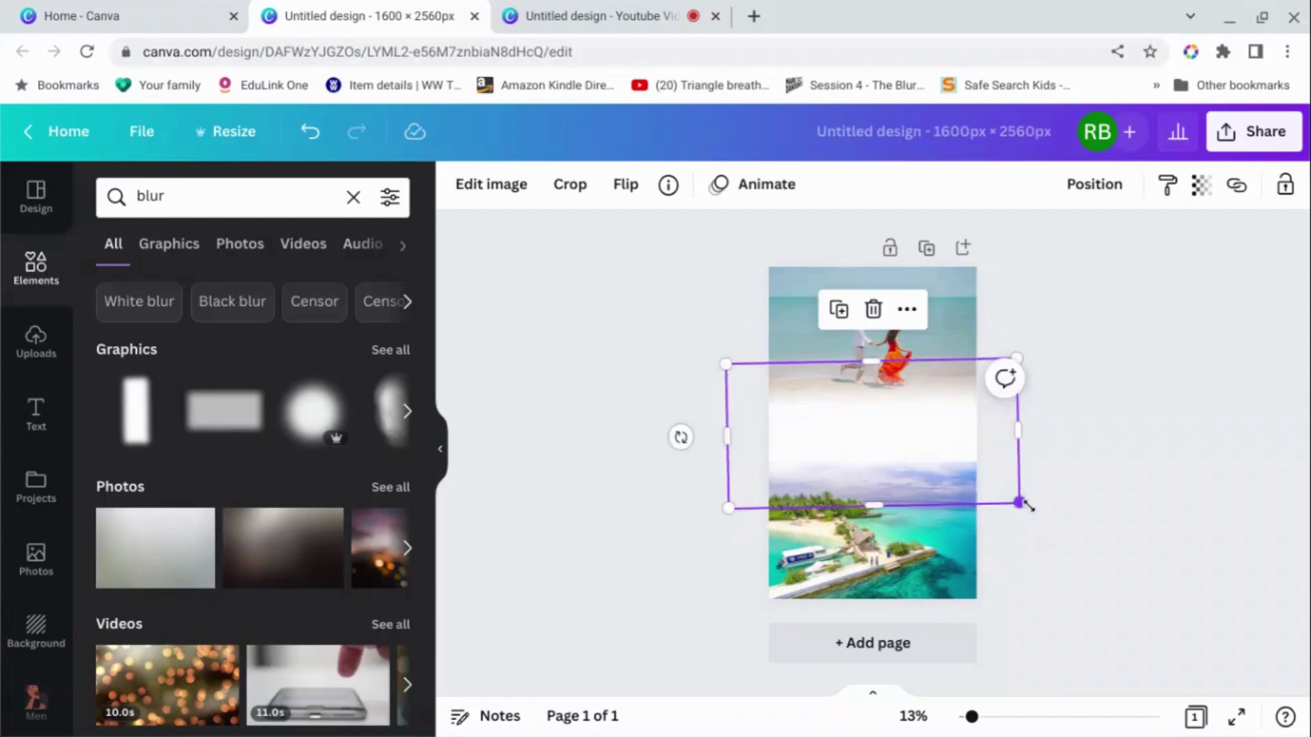
left_click_drag(1022, 504, 1043, 516)
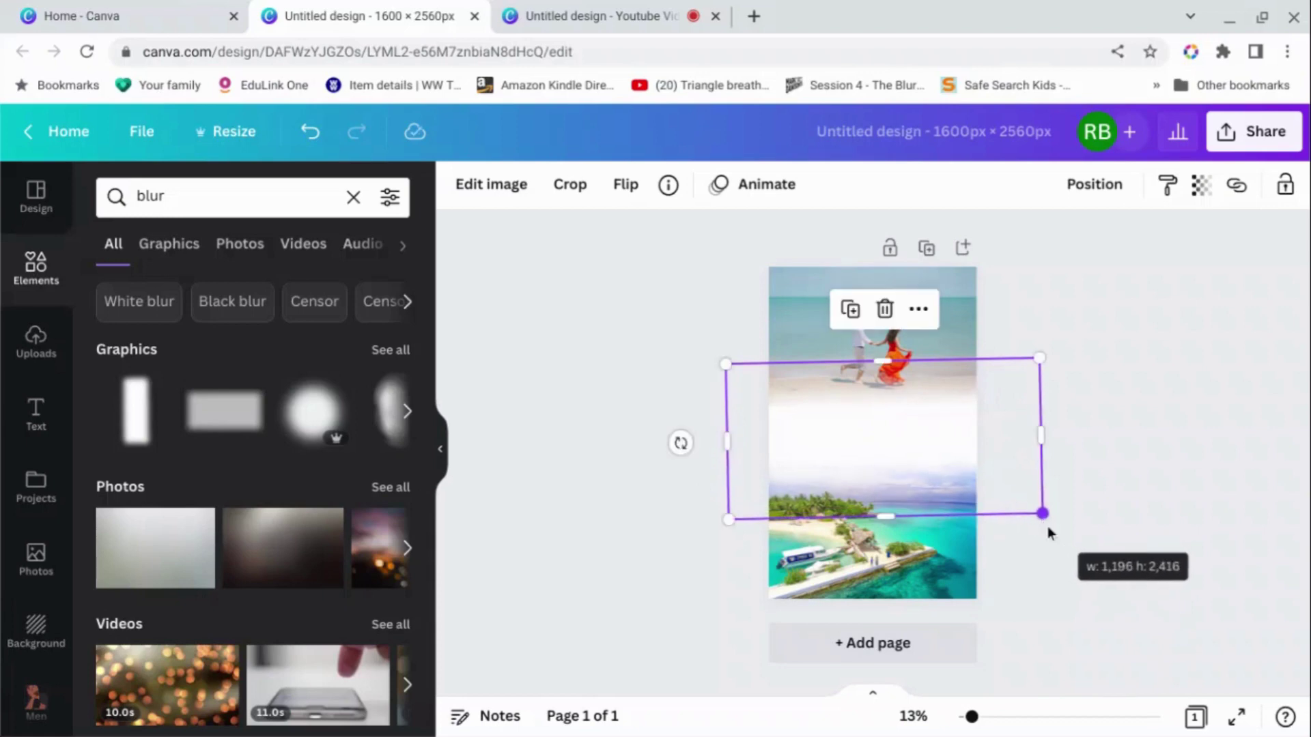
Centre the white blur between the photos and duplicate it twice
left_click(1104, 487)
left_click_drag(931, 481, 917, 455)
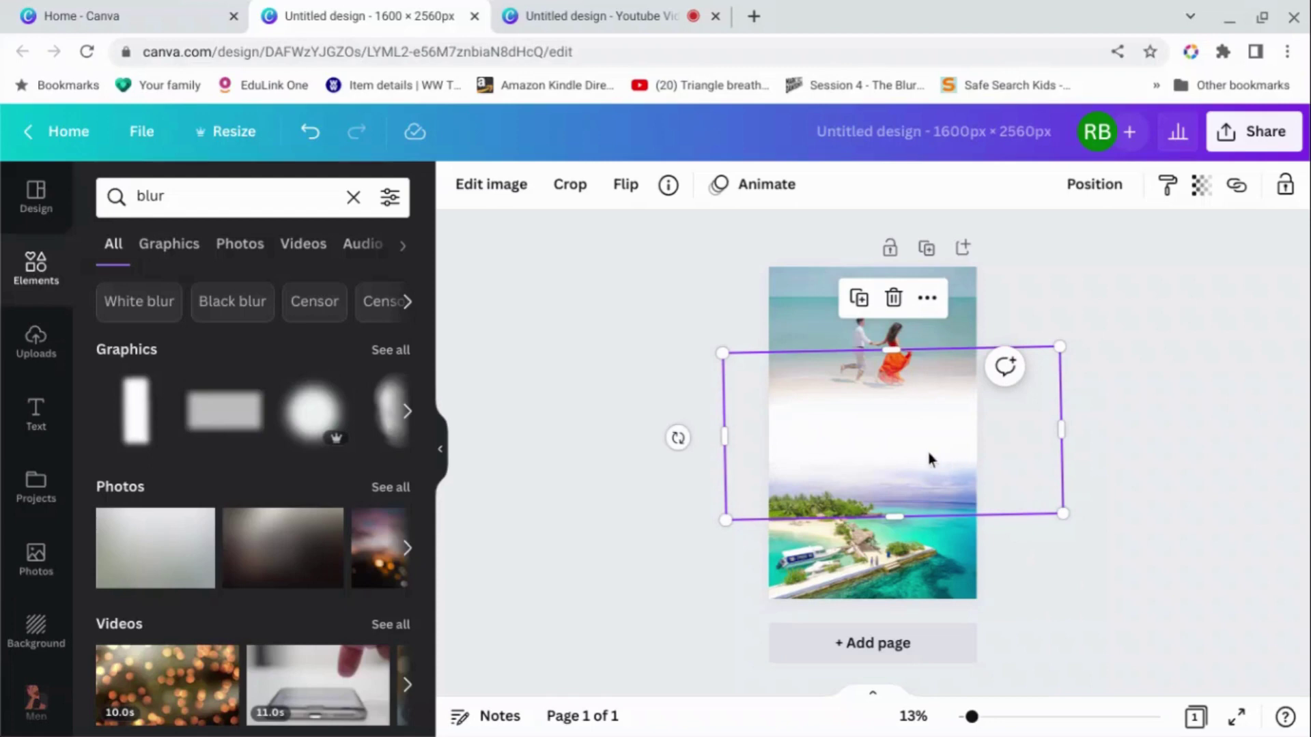
left_click_drag(929, 459, 929, 455)
left_click(859, 298)
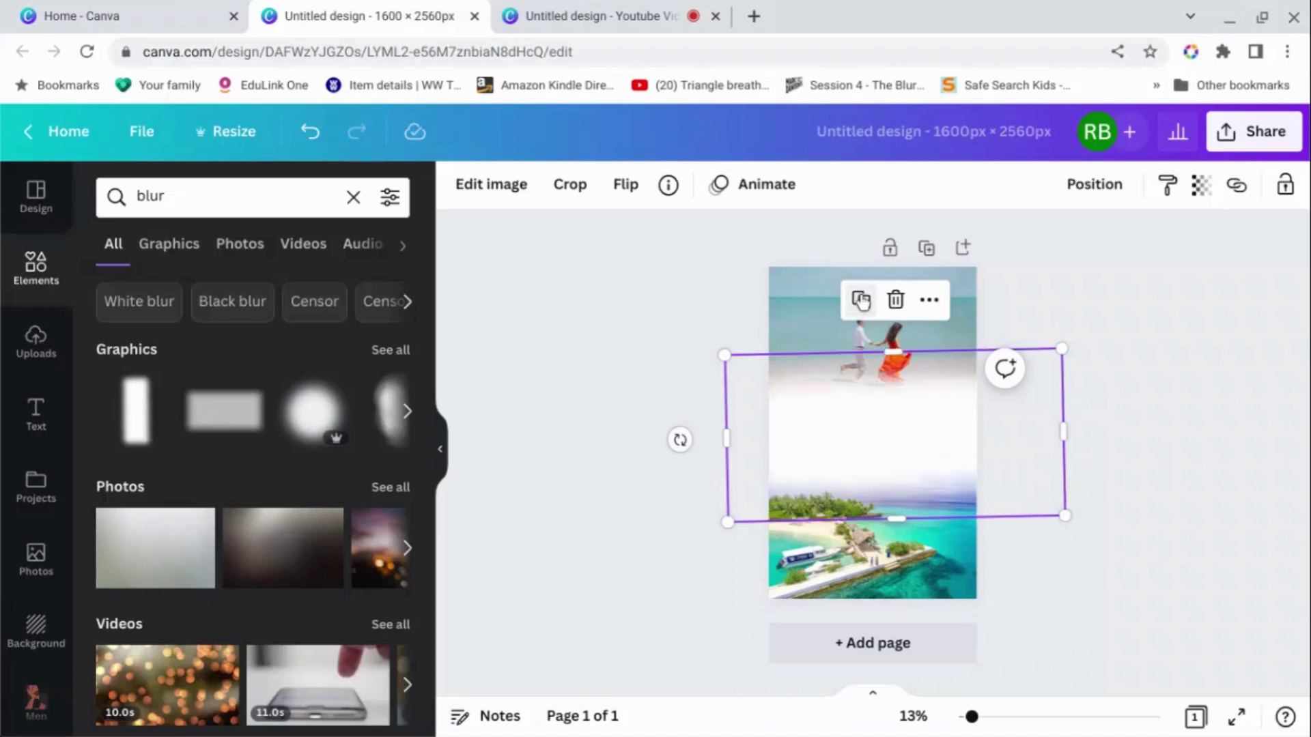
left_click(861, 301)
left_click(1163, 467)
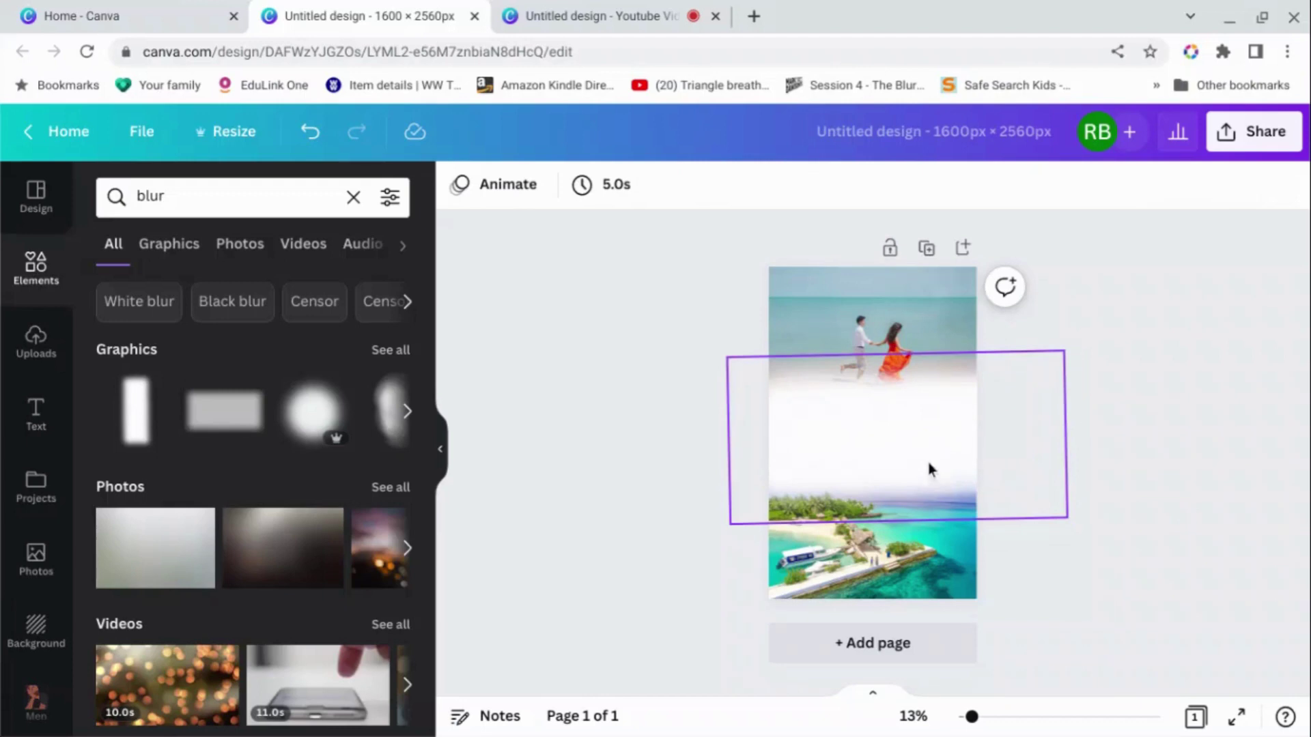
Shrink the blur to fit the gap and recentre it over the join
left_click_drag(928, 468, 926, 483)
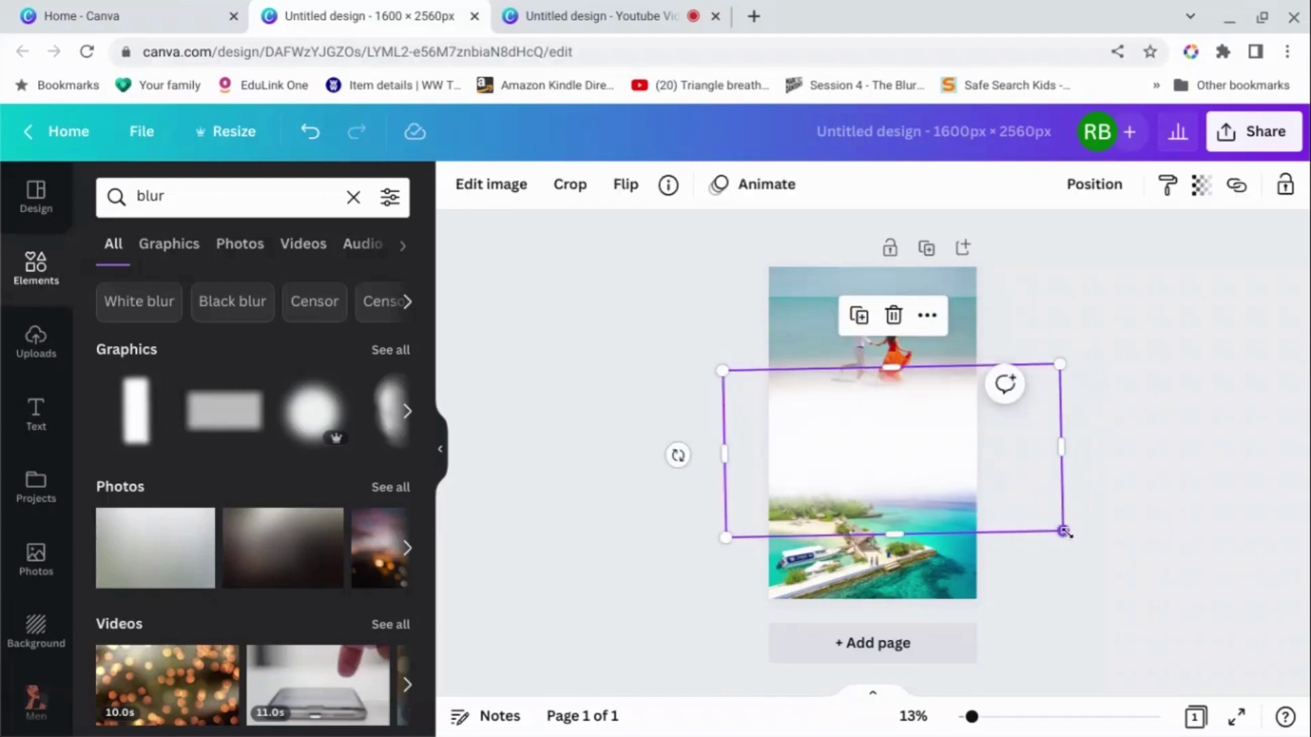
left_click_drag(1063, 532, 1000, 502)
left_click(1094, 489)
left_click(913, 468)
left_click_drag(913, 468, 918, 468)
left_click(1142, 468)
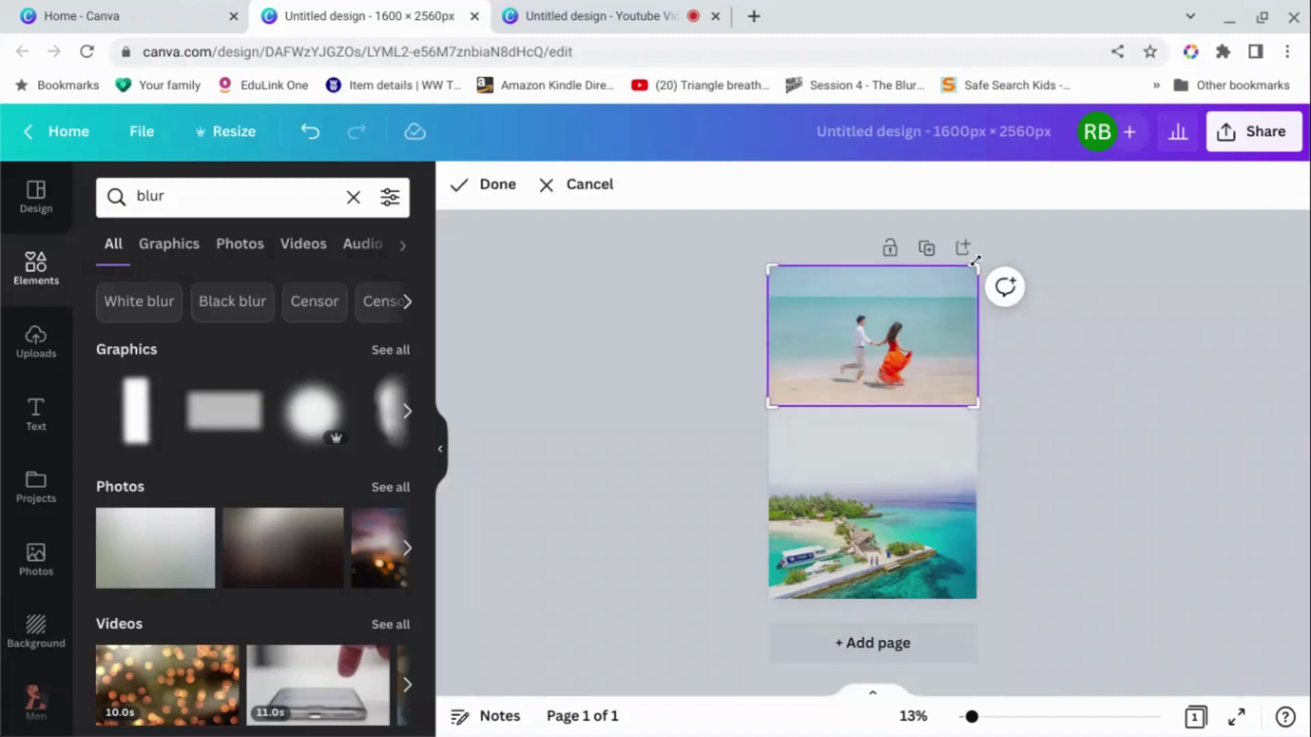
Recrop the couple photo, enlarging it and shifting it upward within its frame
double_click(961, 313)
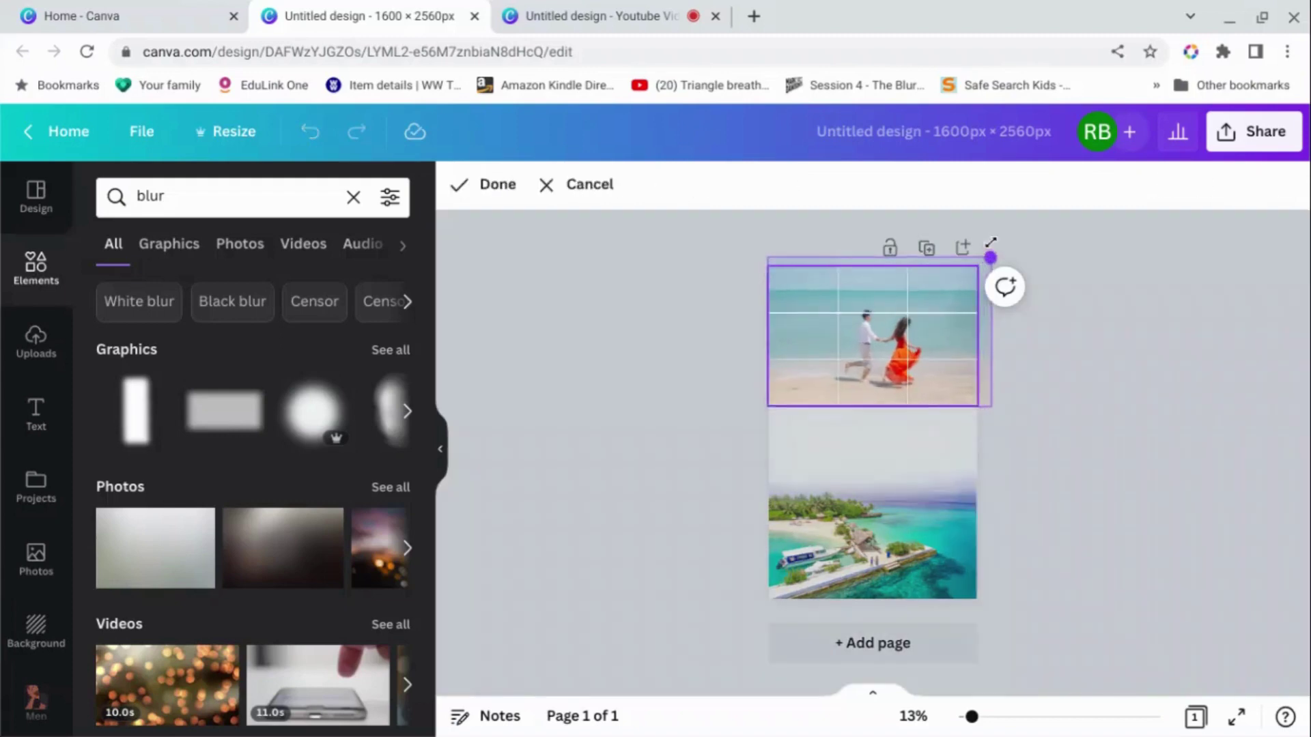
left_click_drag(990, 243, 1019, 235)
left_click_drag(767, 404, 693, 415)
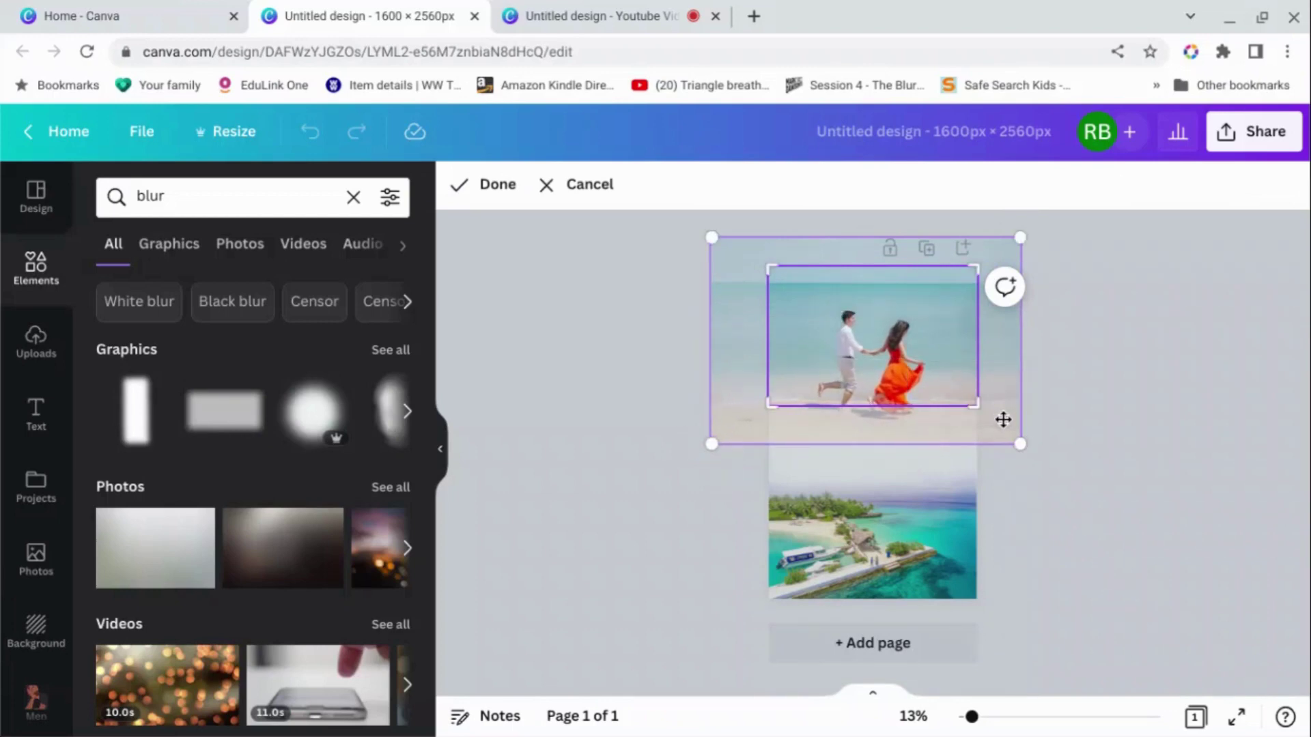
left_click(1092, 449)
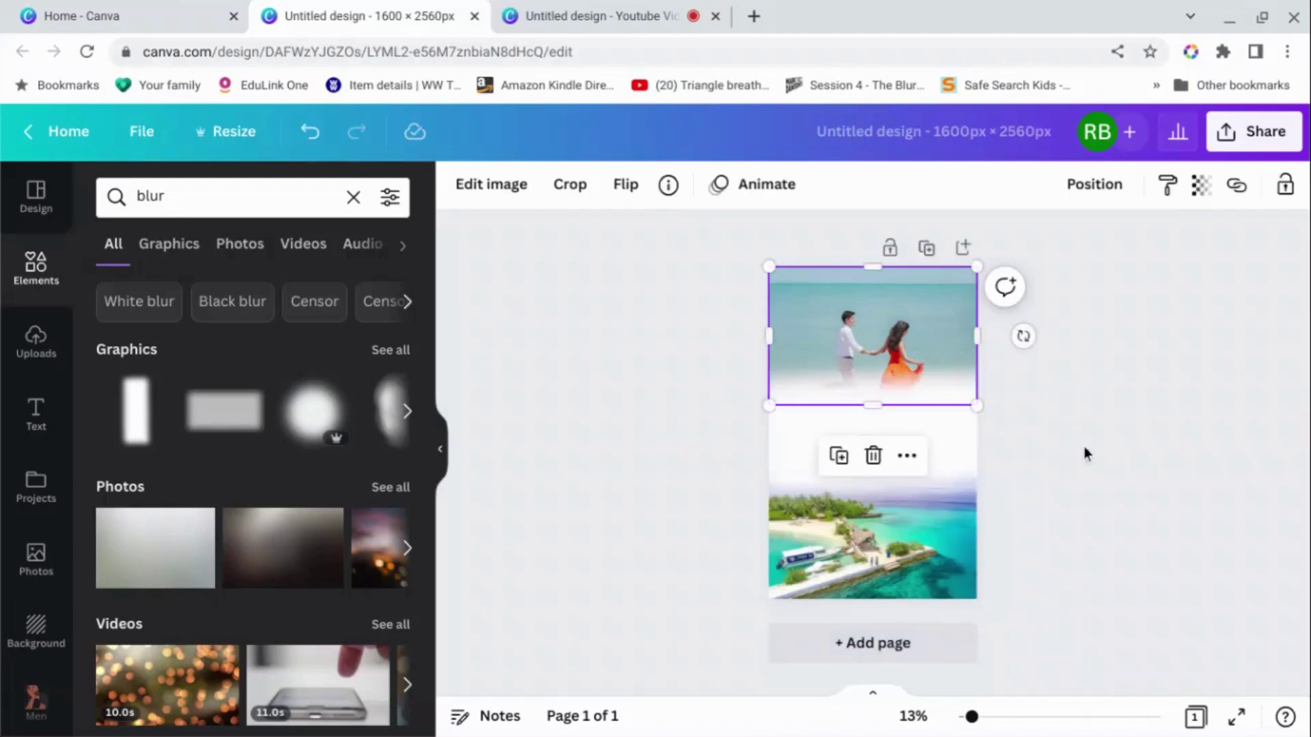
double_click(935, 331)
left_click_drag(933, 321, 934, 289)
left_click(1103, 372)
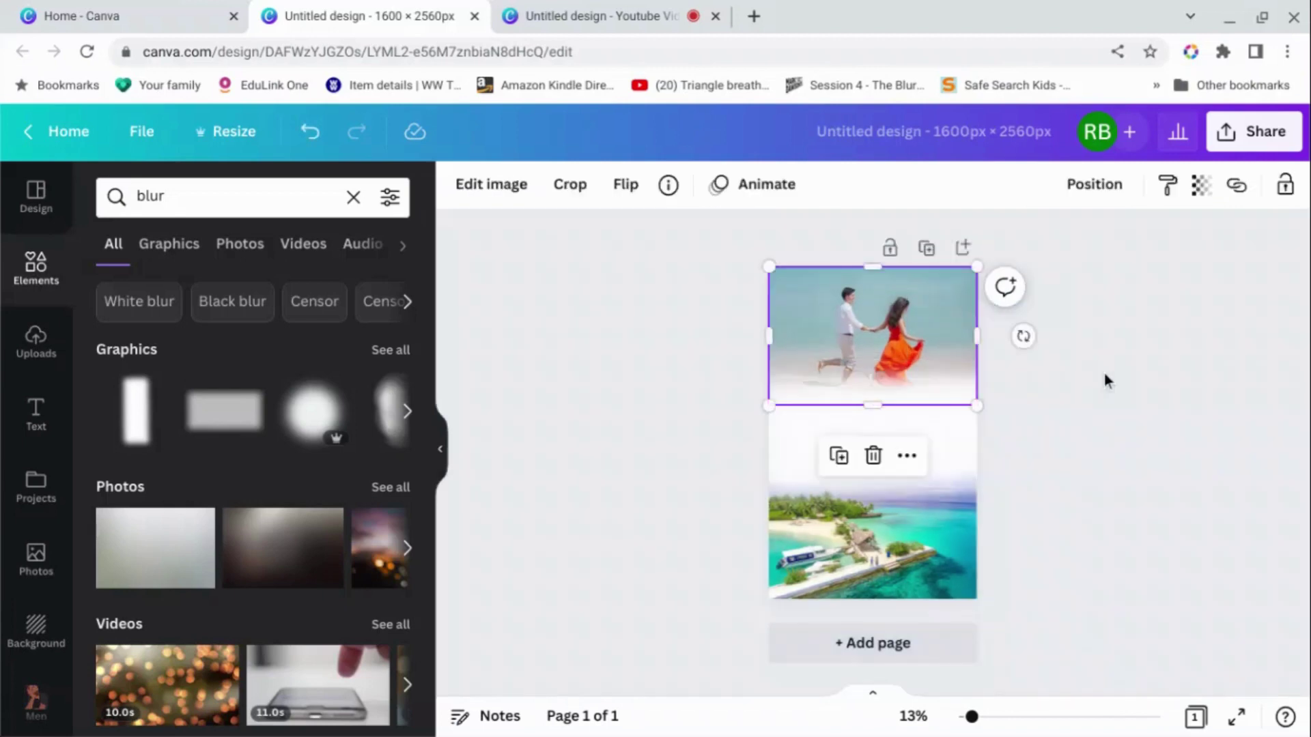
left_click(1143, 417)
Recrop the island photo to centre the resort pier and boat in its frame
double_click(950, 554)
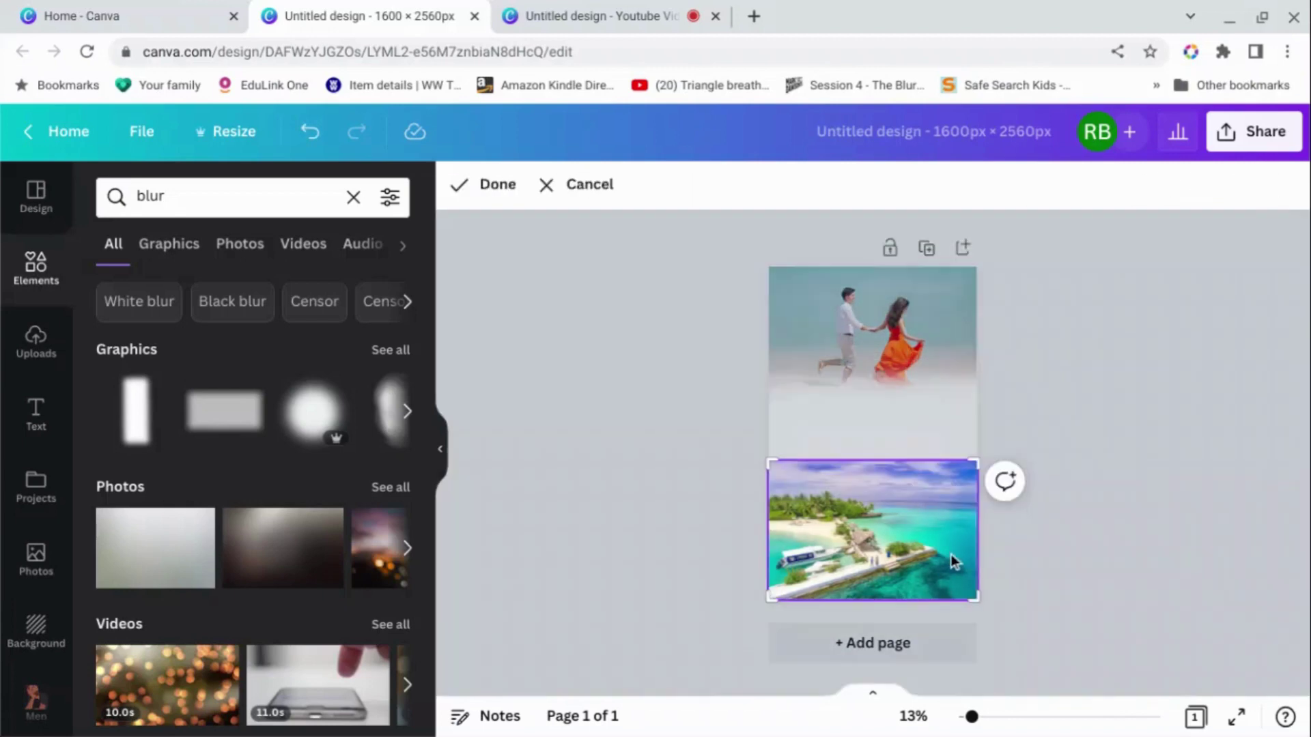
left_click_drag(787, 599, 730, 623)
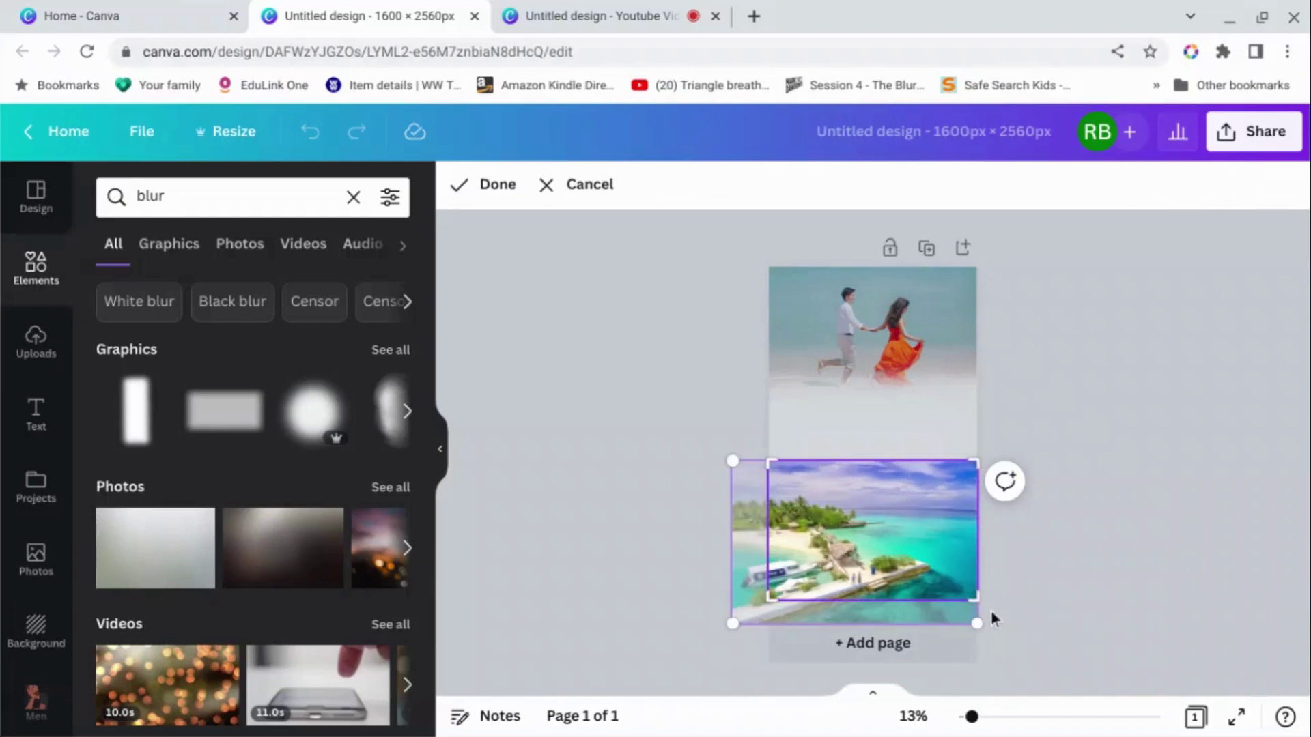
left_click_drag(978, 623, 1000, 639)
left_click_drag(944, 543, 958, 514)
left_click(1162, 505)
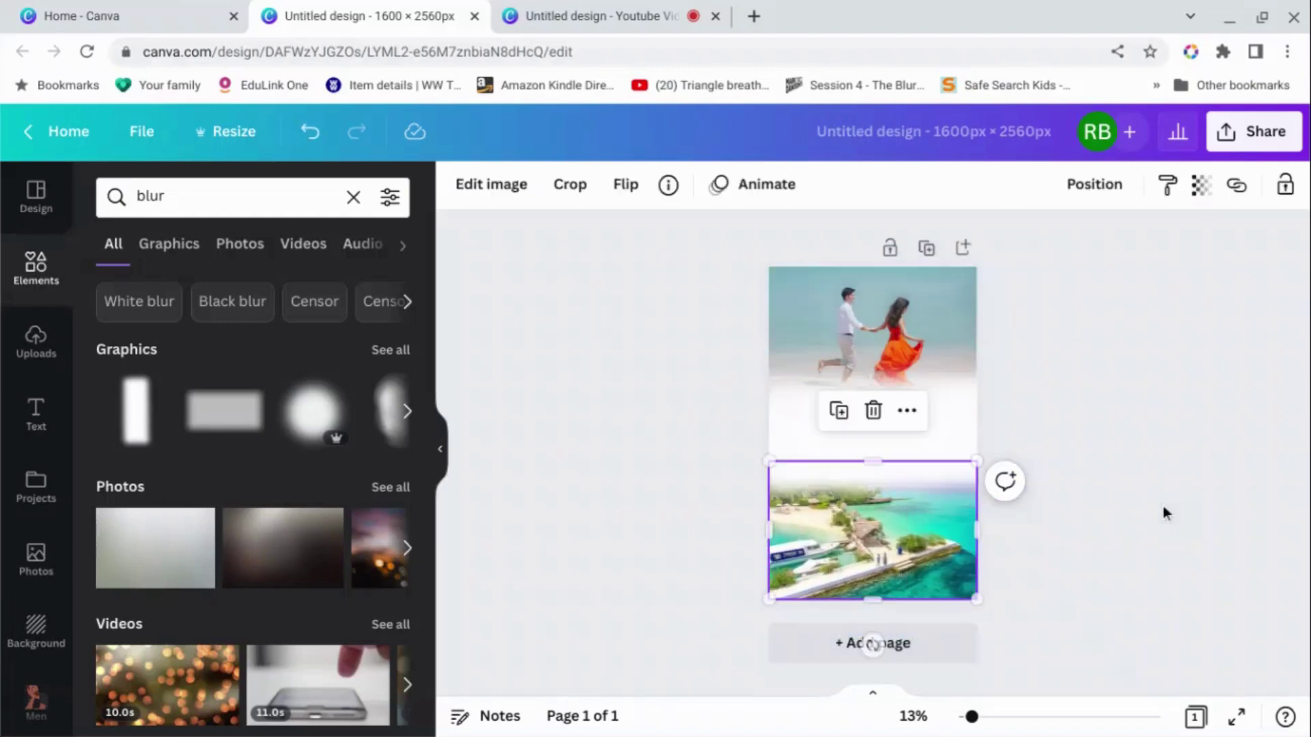
double_click(916, 546)
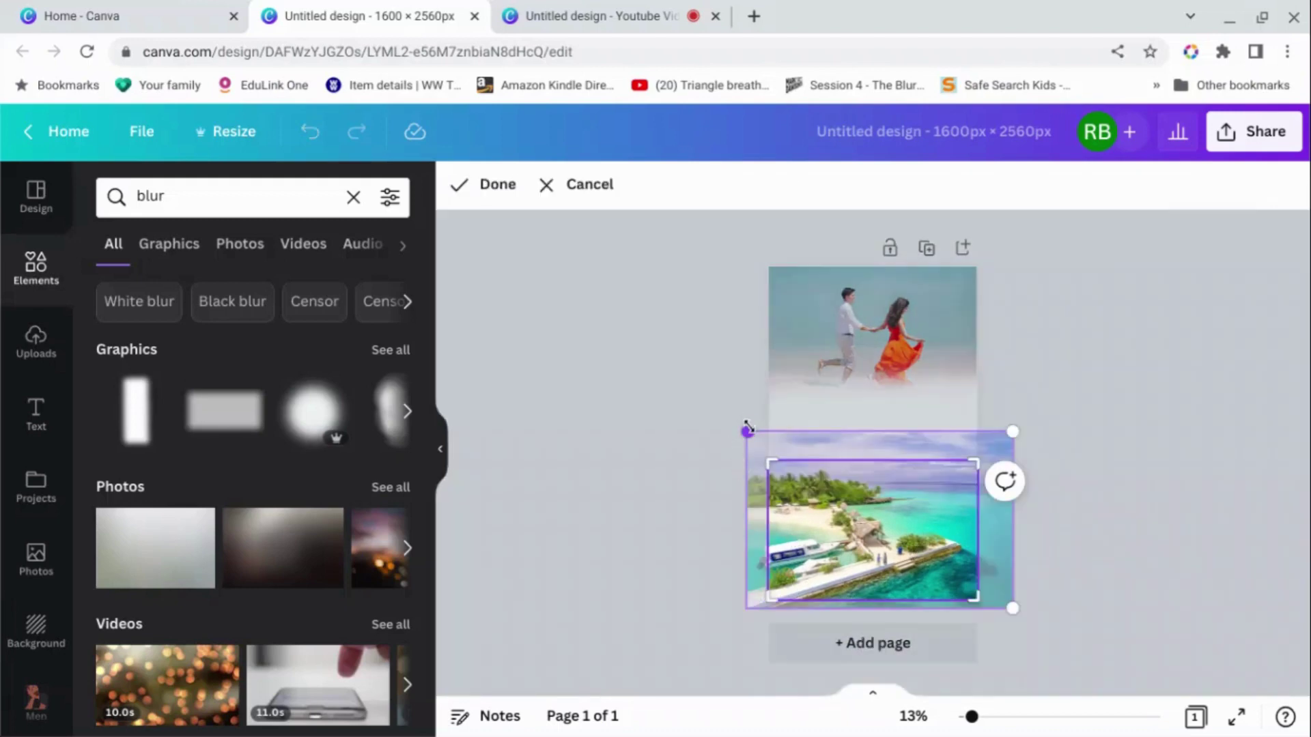
left_click_drag(748, 429, 766, 444)
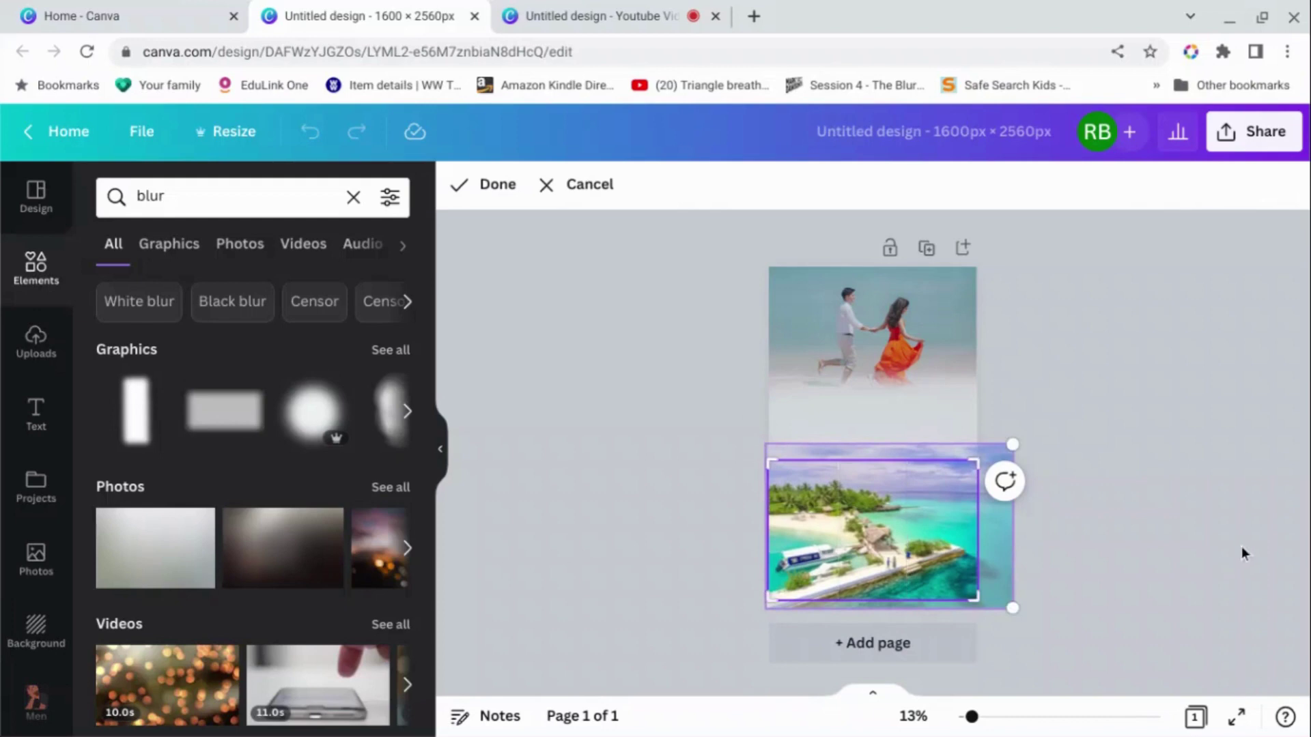
left_click(1243, 546)
left_click(1178, 519)
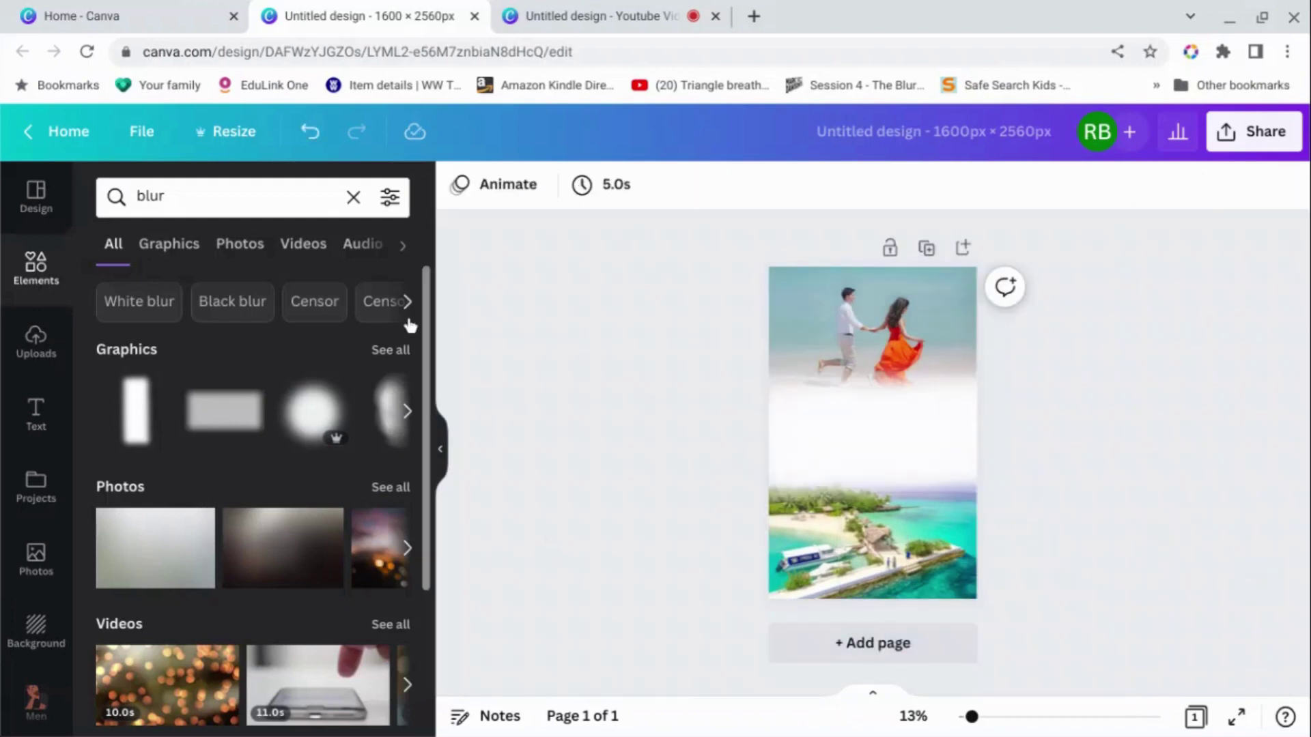
Add a heading text box reading 'Billionaire's' and select its text
left_click(35, 415)
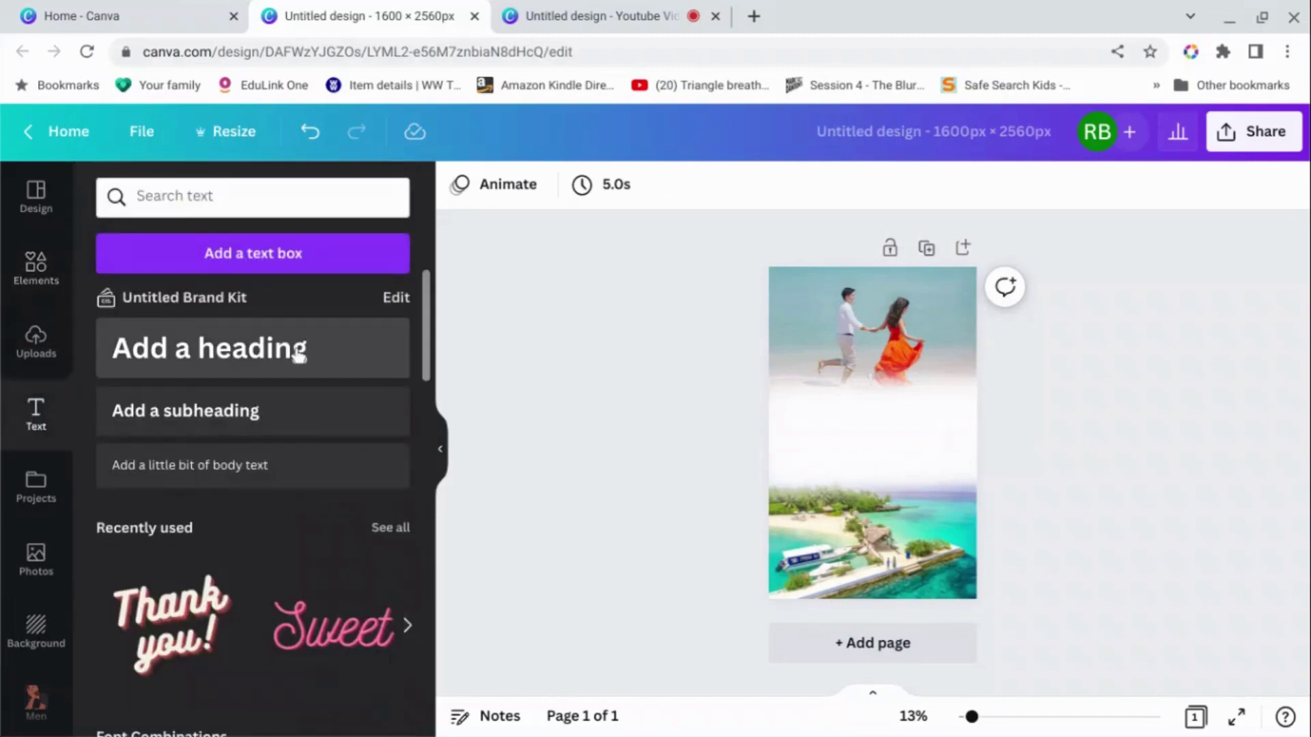
left_click(298, 353)
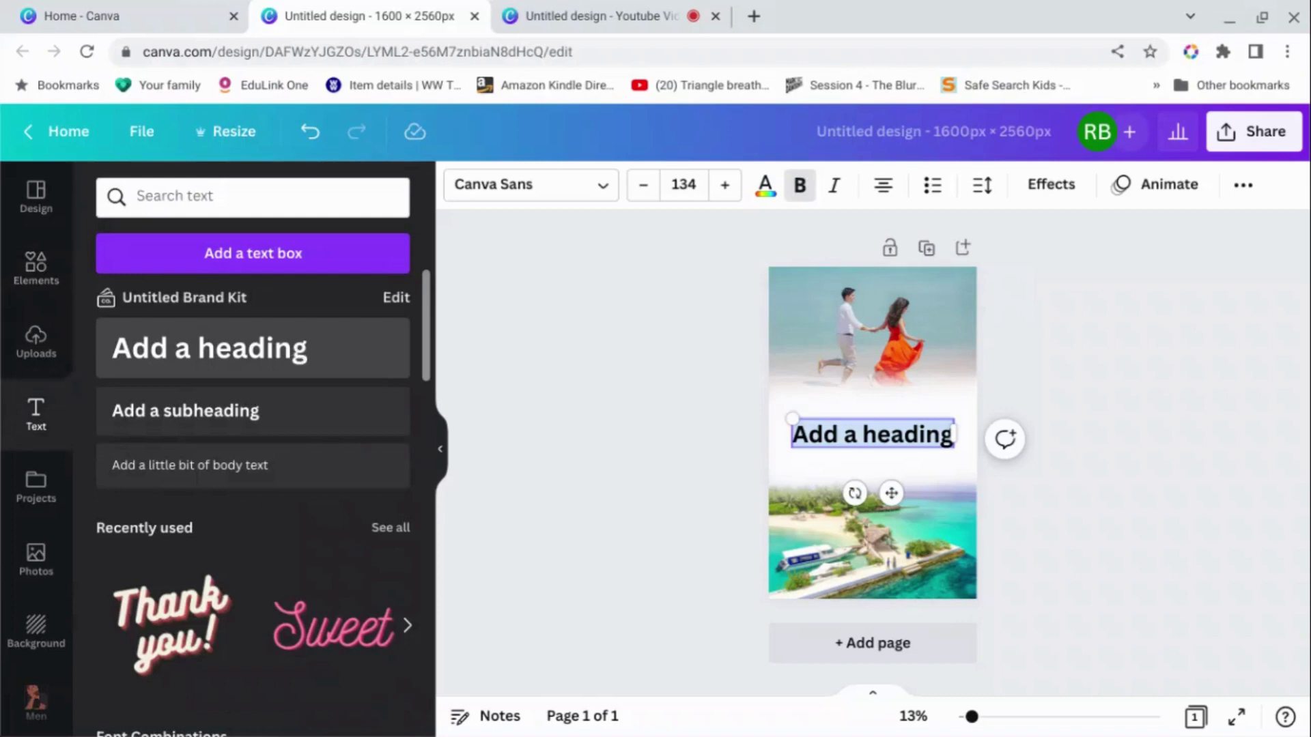
type("Bic")
key("BackSpace")
type("llionaire")
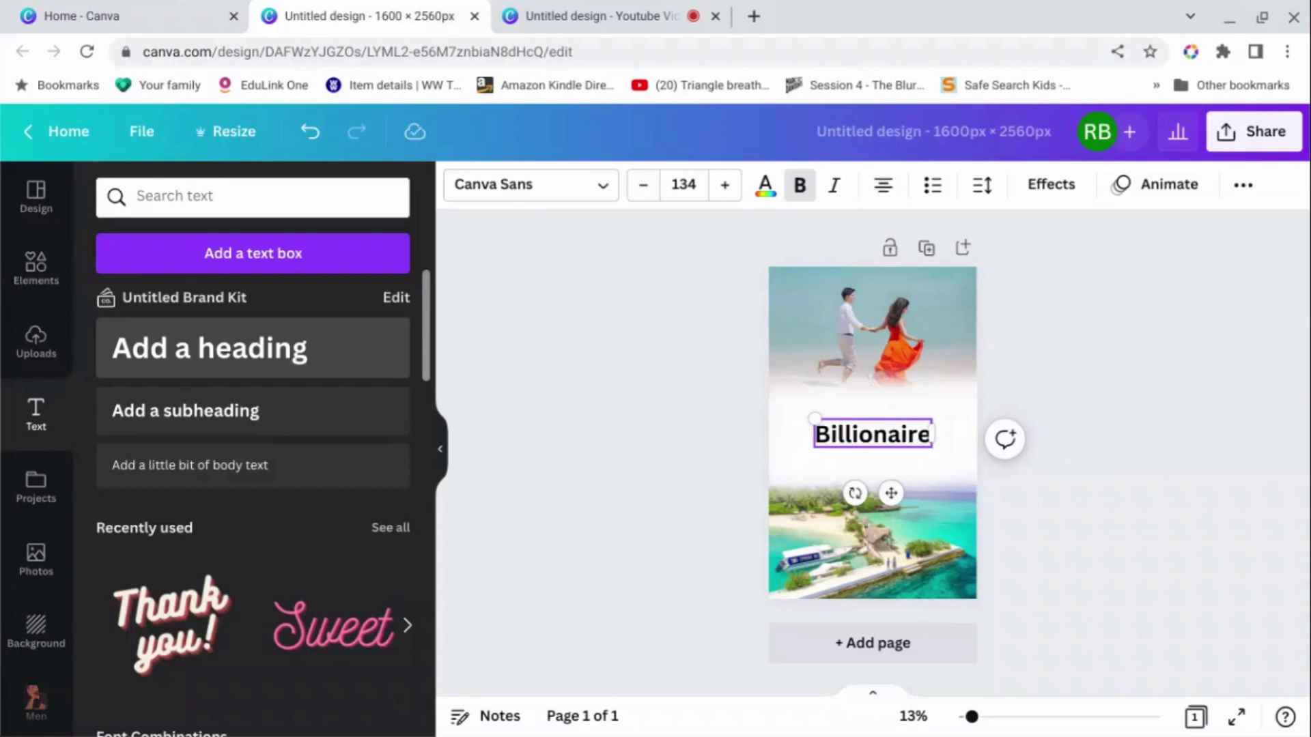
type("'s")
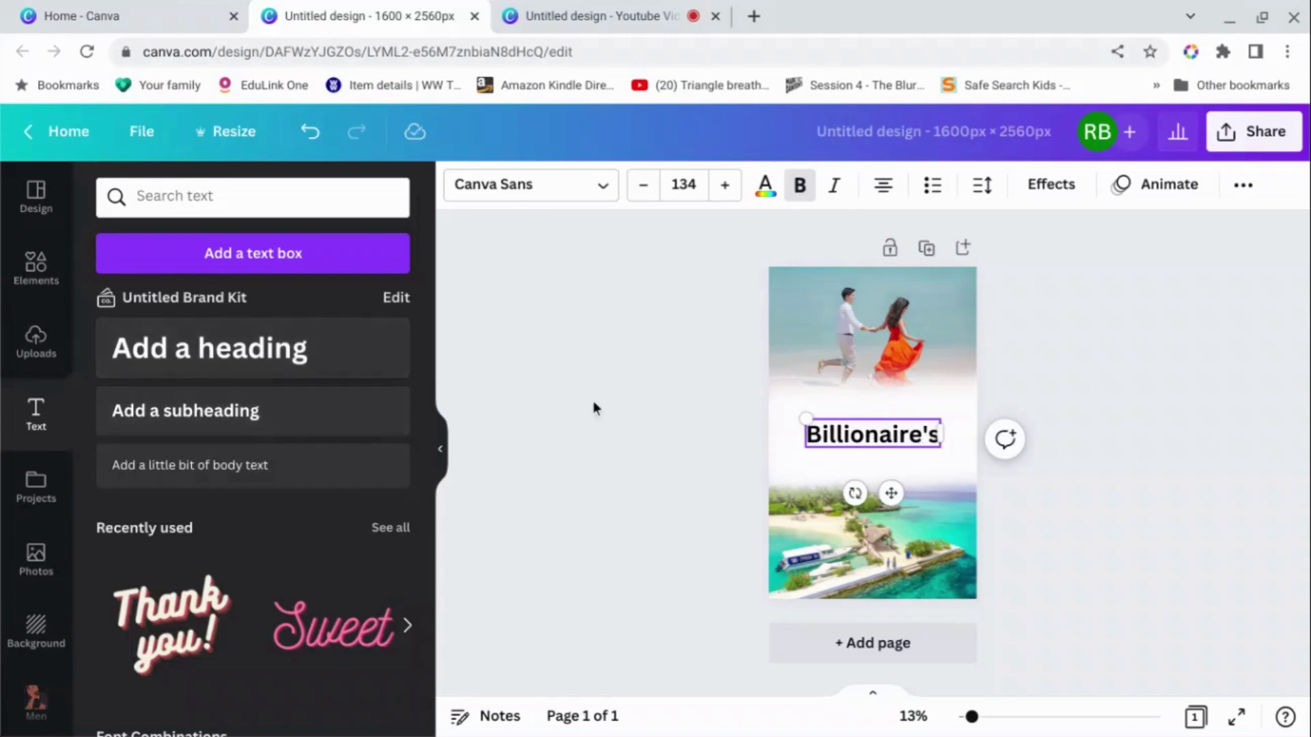
left_click_drag(807, 434, 937, 432)
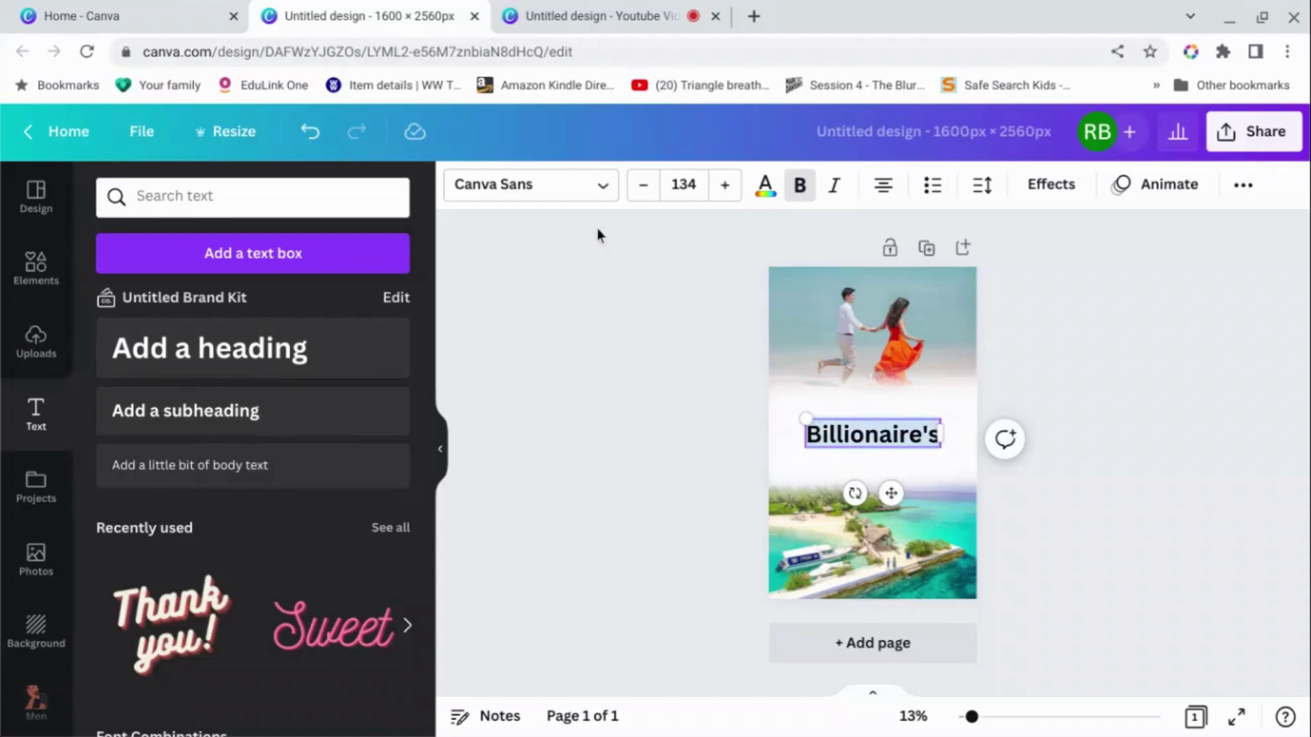
Change the Billionaire's heading font to Great Vibes
left_click(577, 197)
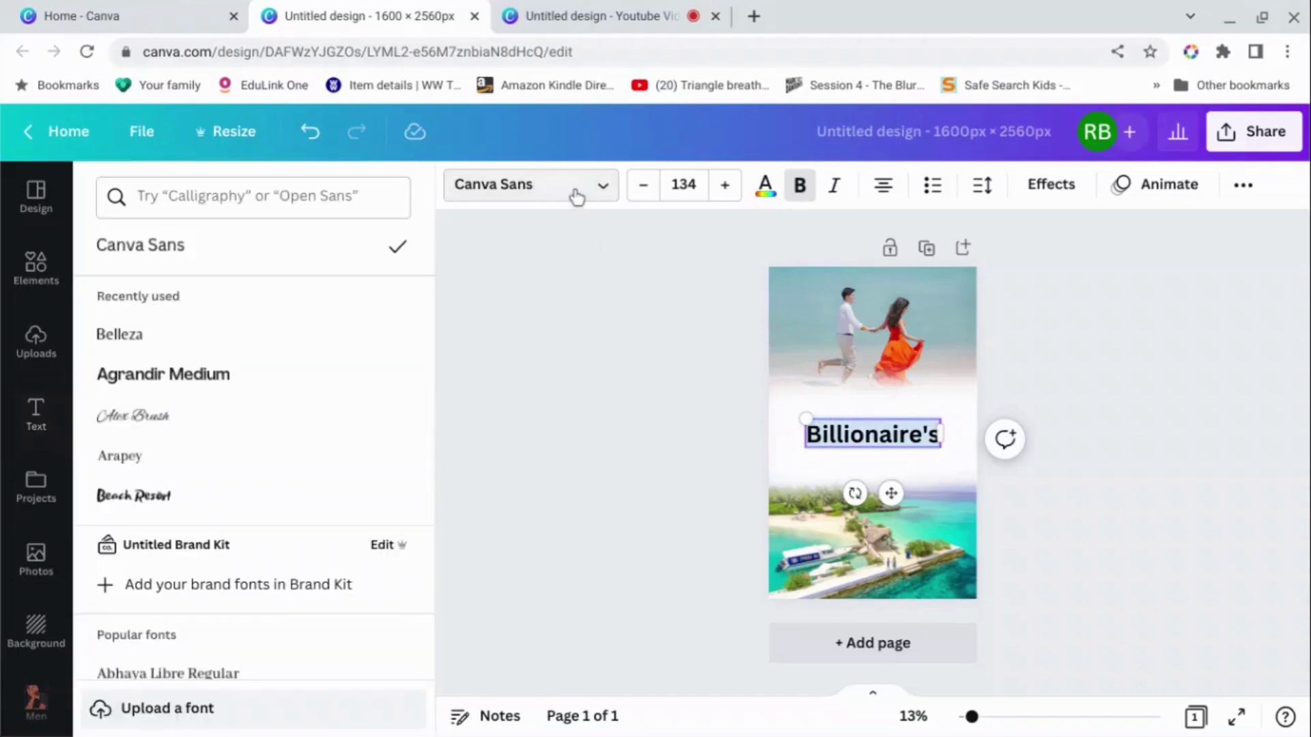
left_click(313, 201)
type("great ")
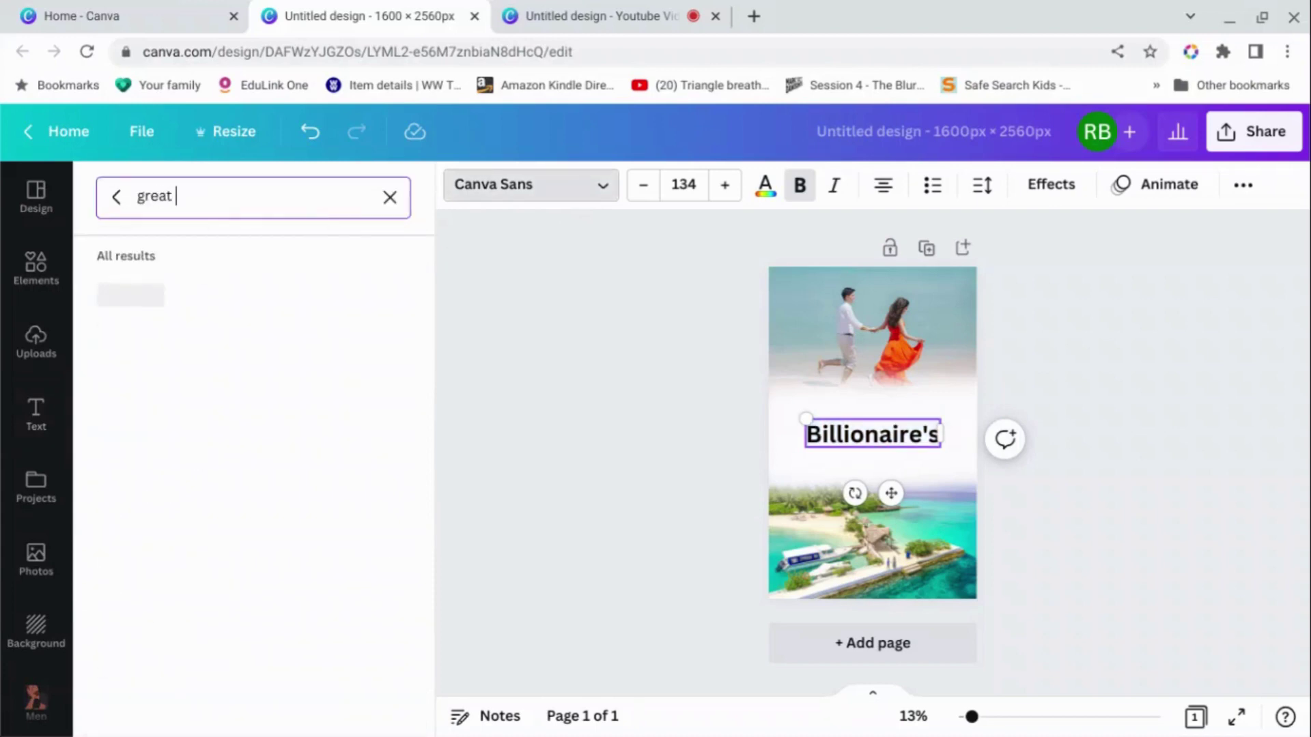
type("vibes")
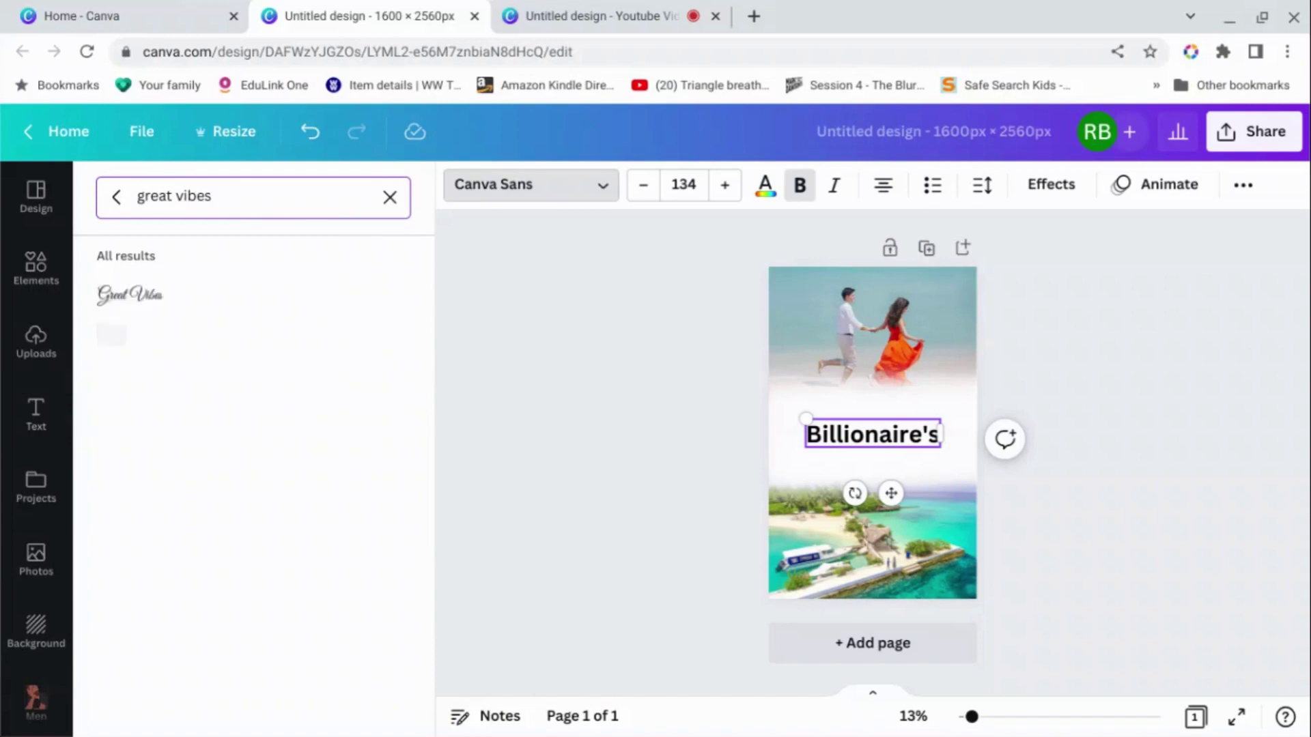
left_click(176, 301)
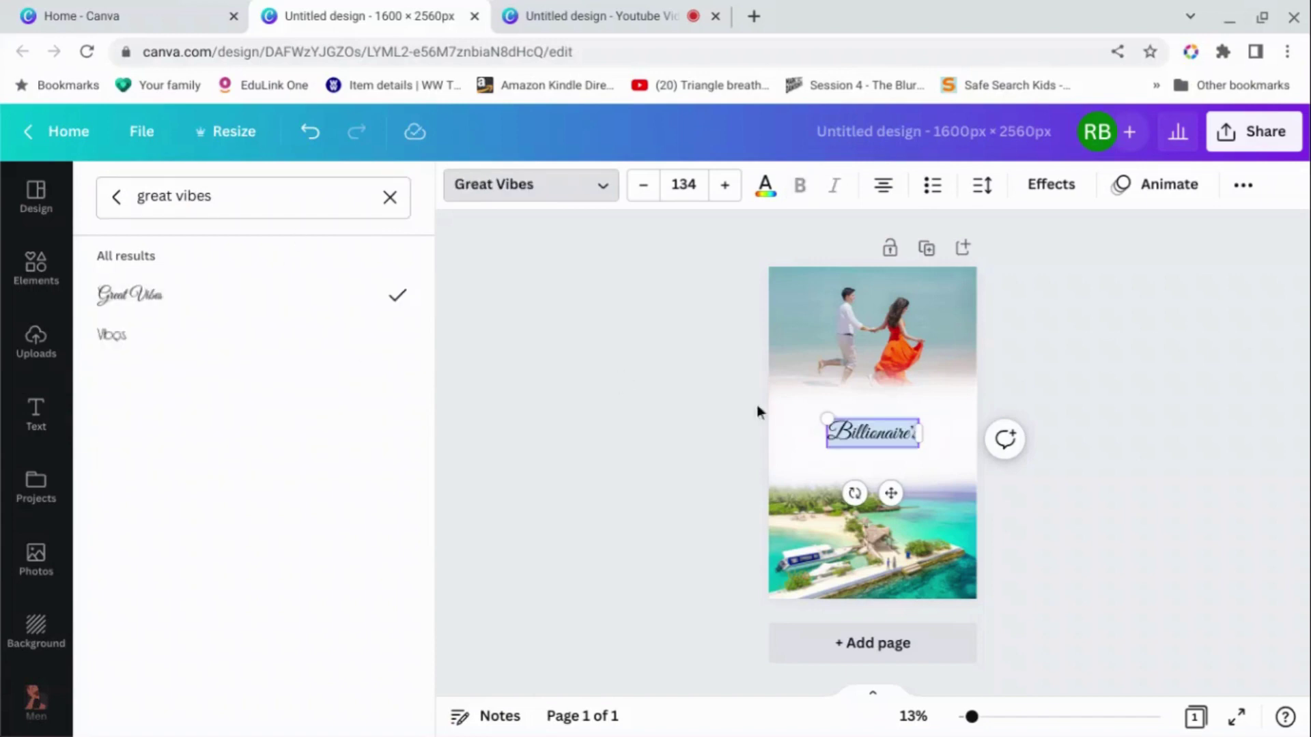
Enlarge the title to size 255 and move it slightly higher
left_click_drag(826, 419, 783, 405)
left_click_drag(918, 405, 956, 394)
left_click_drag(887, 493, 901, 490)
Duplicate the Billionaire's title and change the copy's text to 'Beach Hideawy'
left_click(1086, 474)
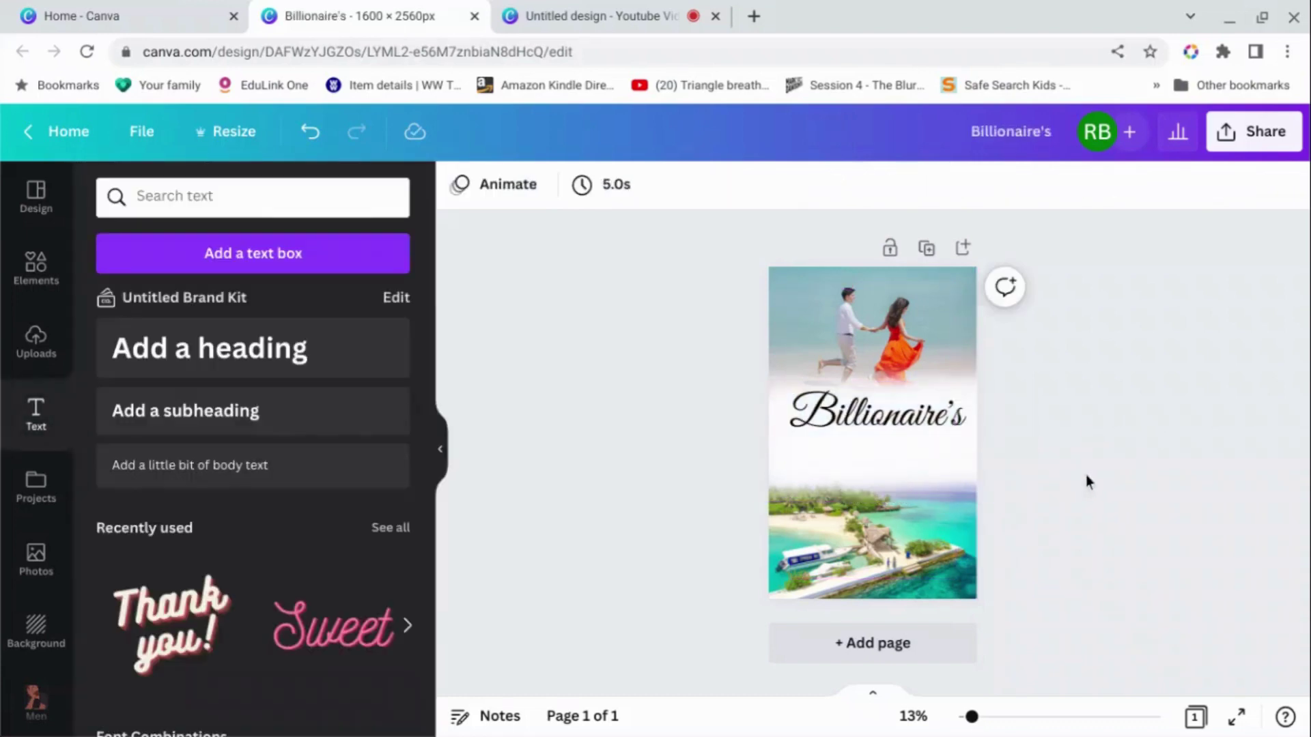
left_click(920, 426)
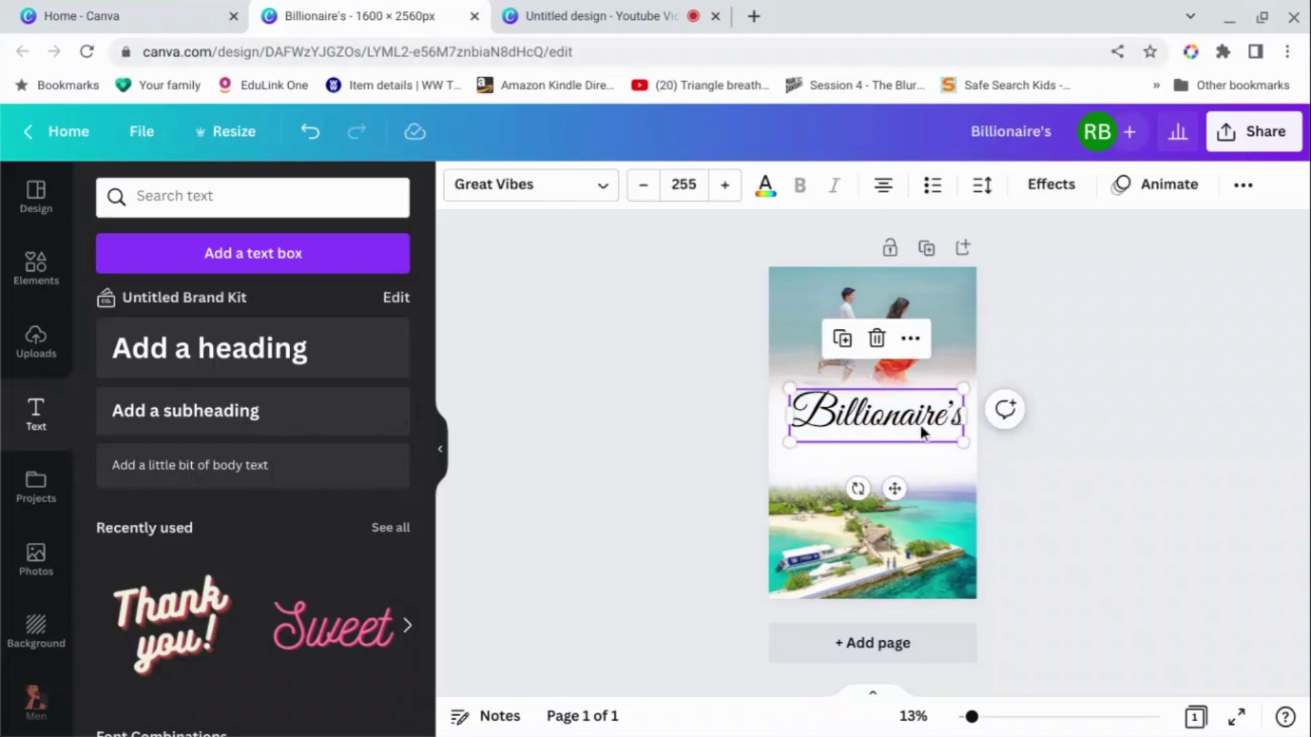
key("ctrl+d")
left_click_drag(920, 426, 905, 449)
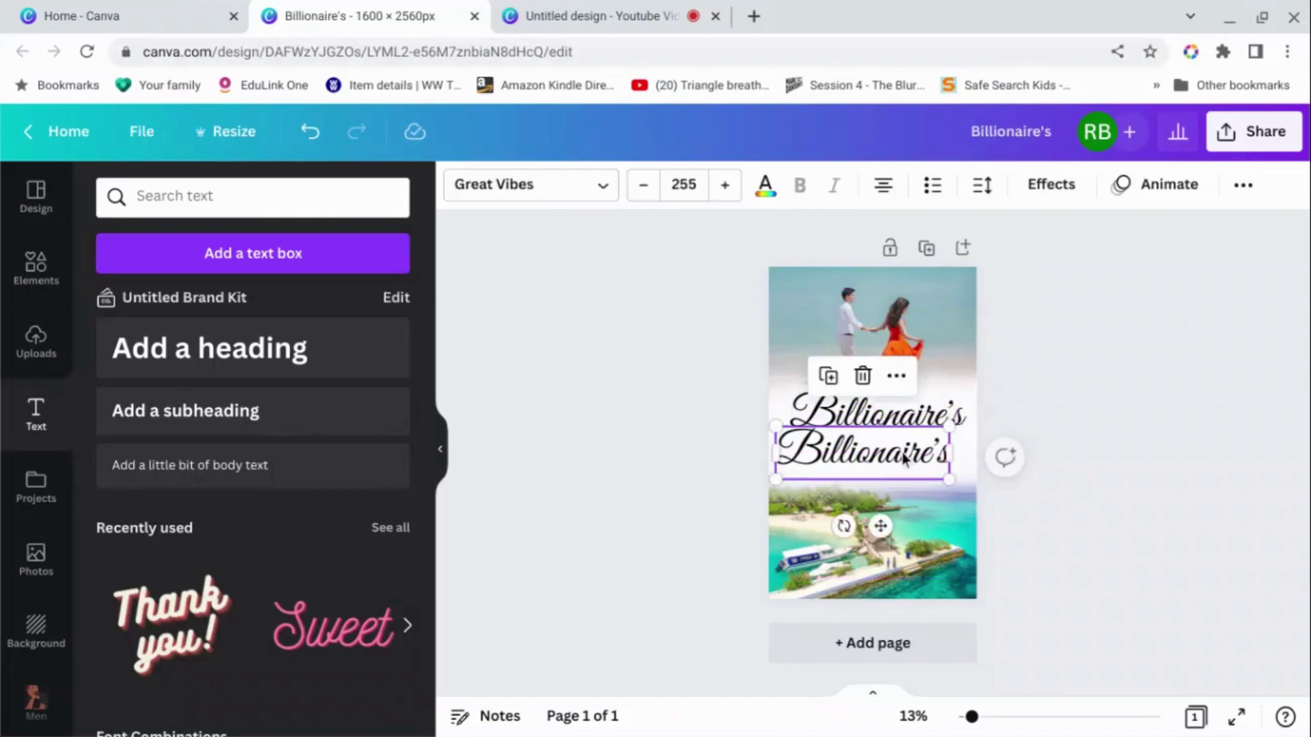
double_click(948, 452)
type("Beach Ho")
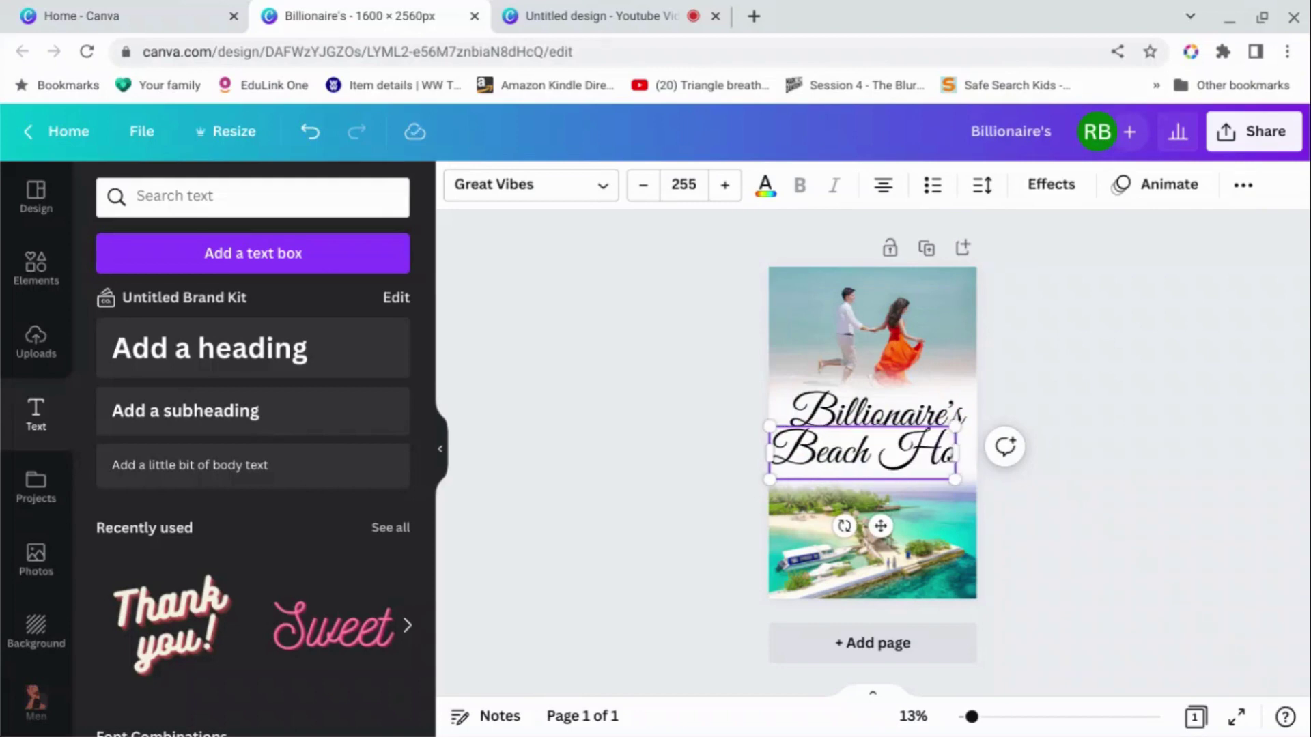
key("BackSpace")
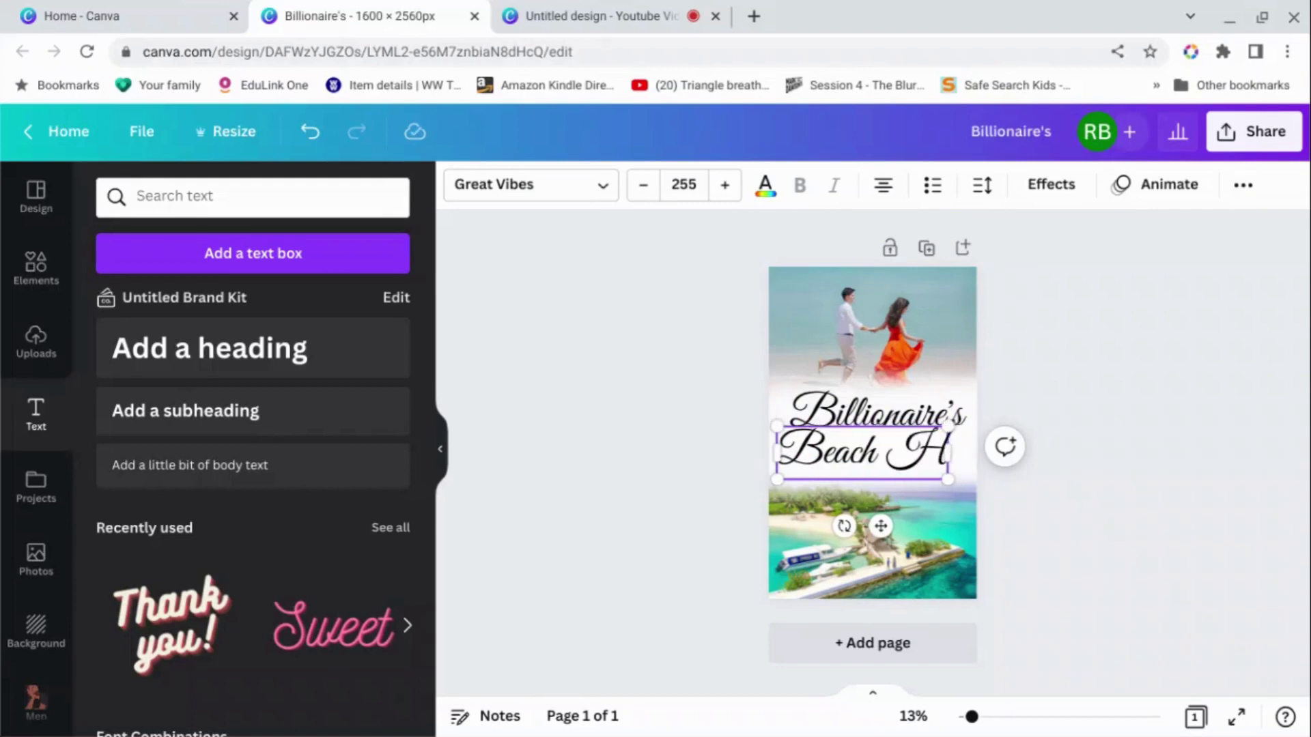
type("idea")
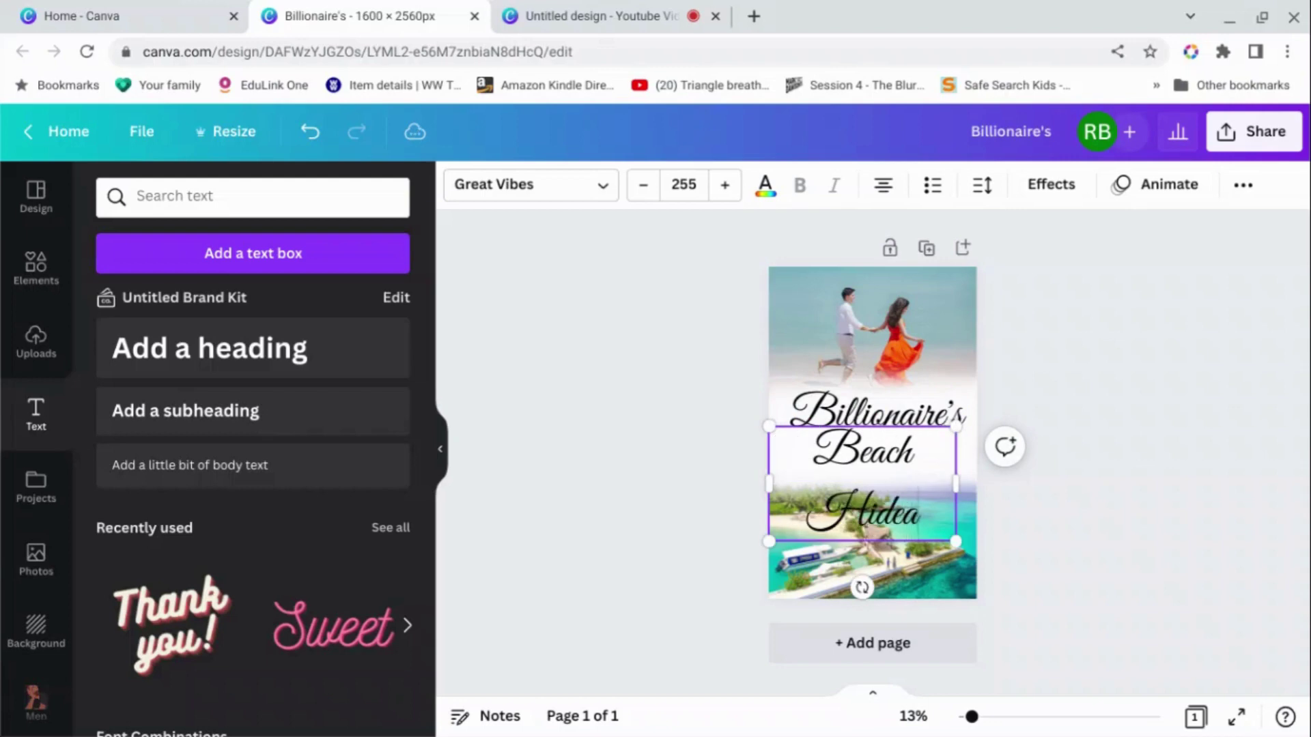
type("wy")
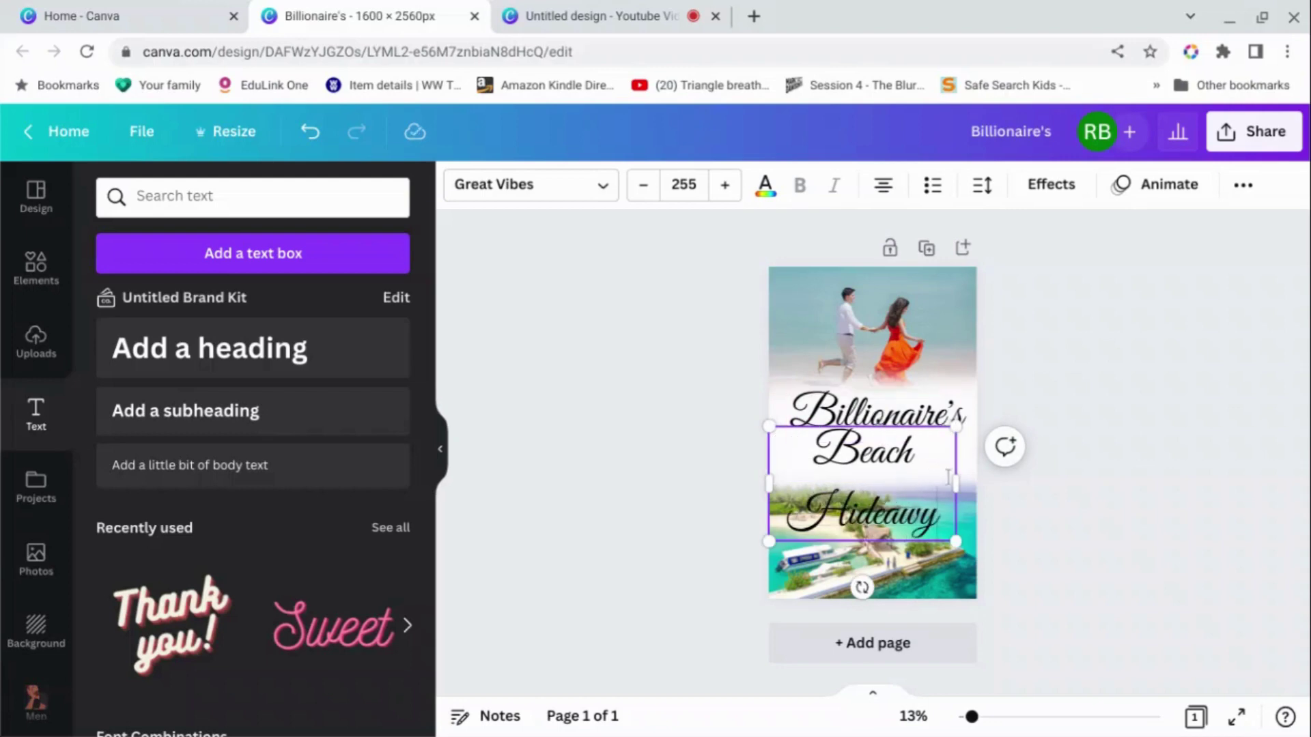
Widen the Beach Hideawy box to the page width and reduce its size to 201
left_click_drag(956, 484, 977, 480)
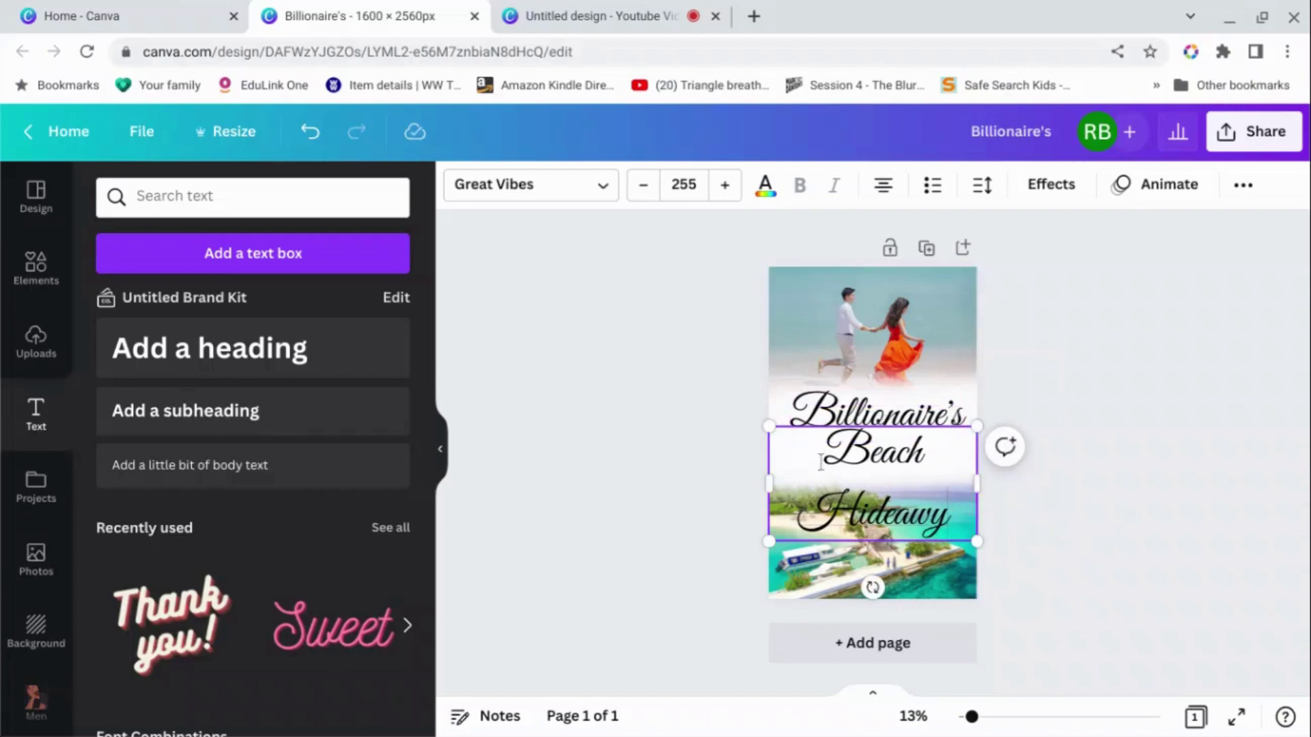
left_click(644, 187)
left_click(645, 187)
left_click(644, 187)
left_click_drag(647, 193, 644, 185)
left_click(1260, 323)
Position 'Beach Hideawy' directly beneath 'Billionaire's'
left_click(953, 464)
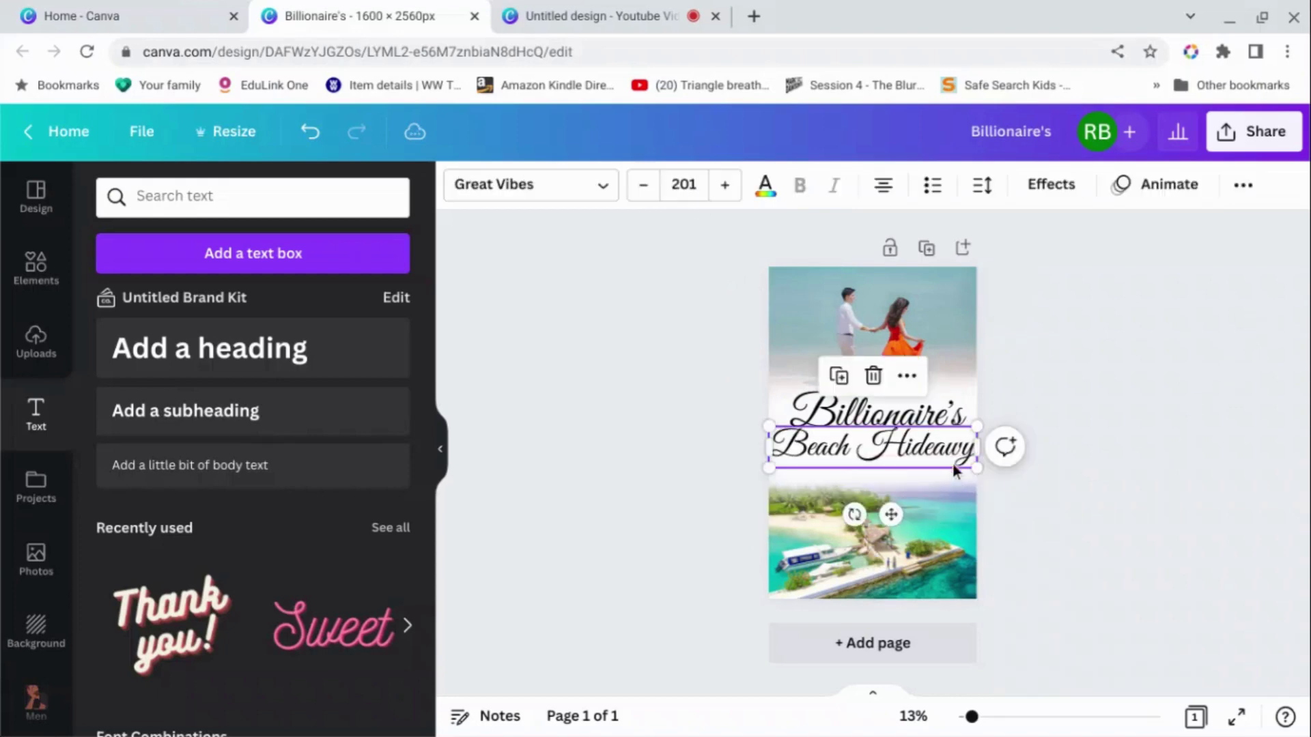
left_click_drag(952, 465, 954, 470)
left_click(1083, 455)
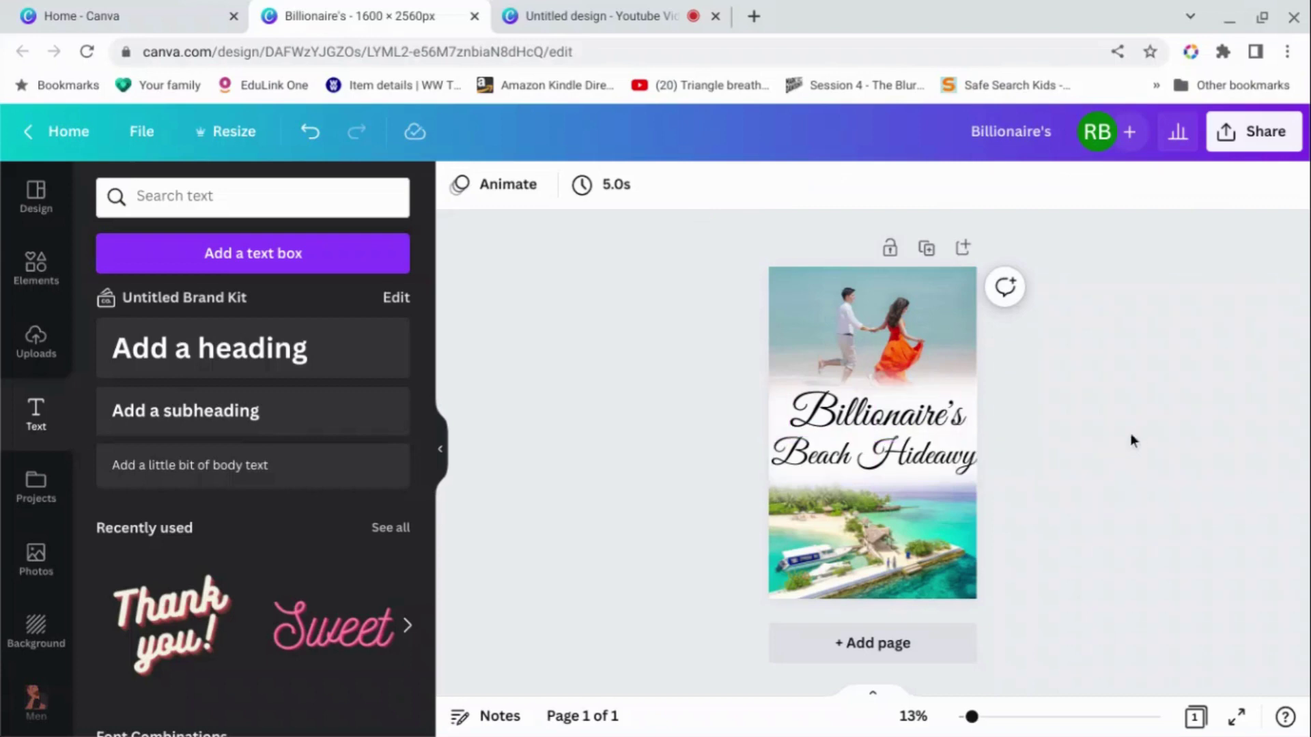
left_click_drag(966, 467, 953, 475)
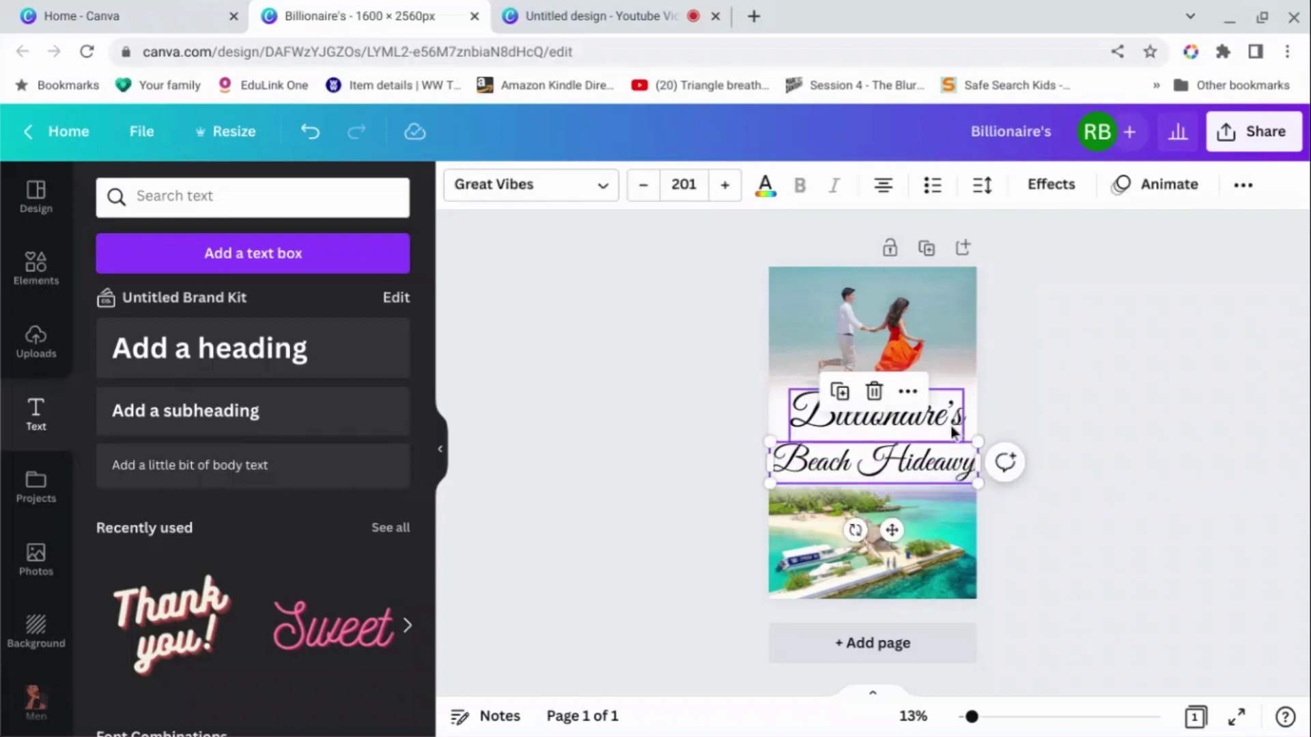
left_click(901, 418)
left_click(1130, 456)
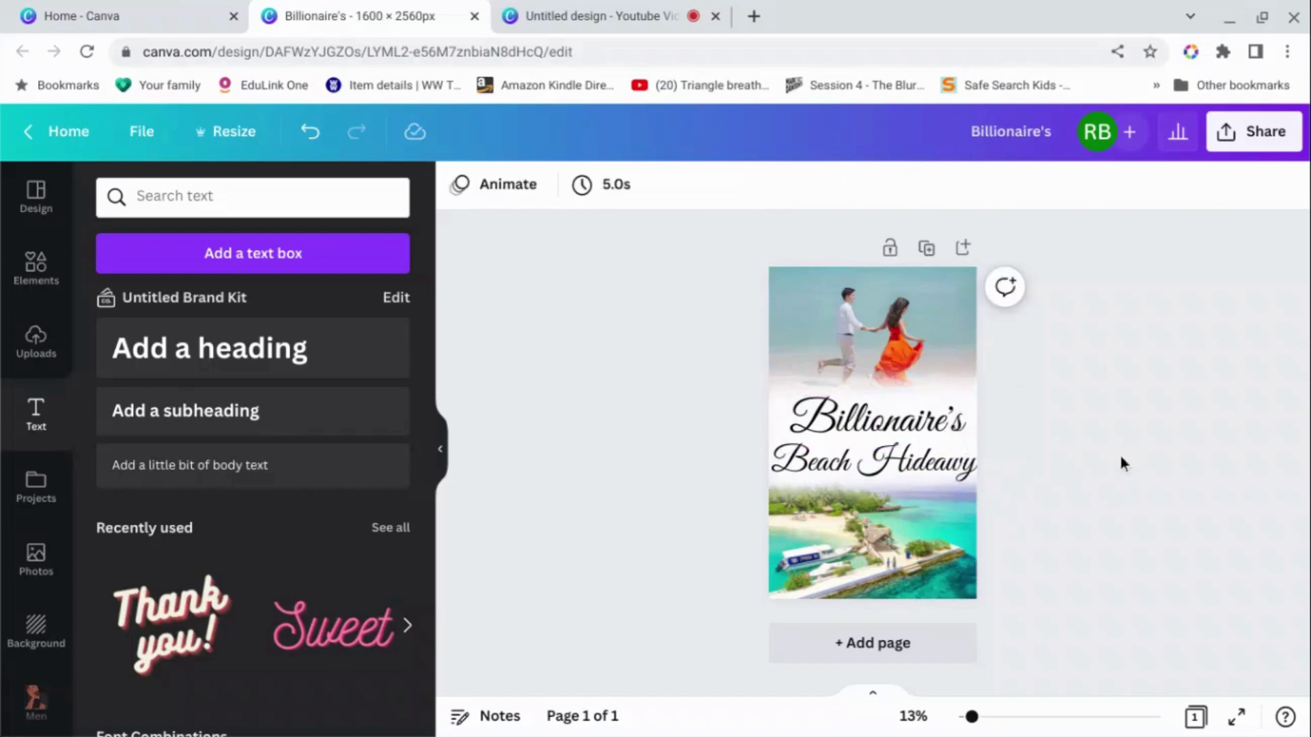
Add an 'Author Name' heading, drag it onto the bottom island photo, and correct the stray capital U
left_click(314, 362)
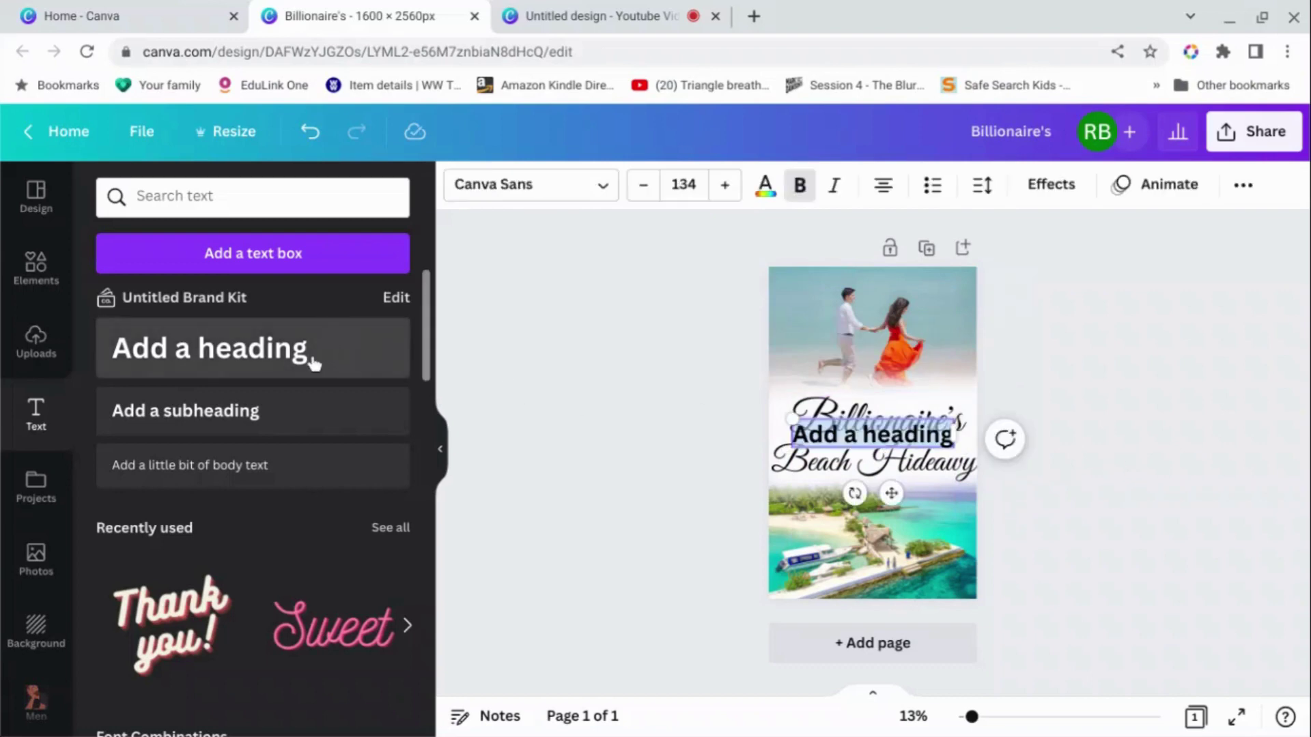
type("AUthor")
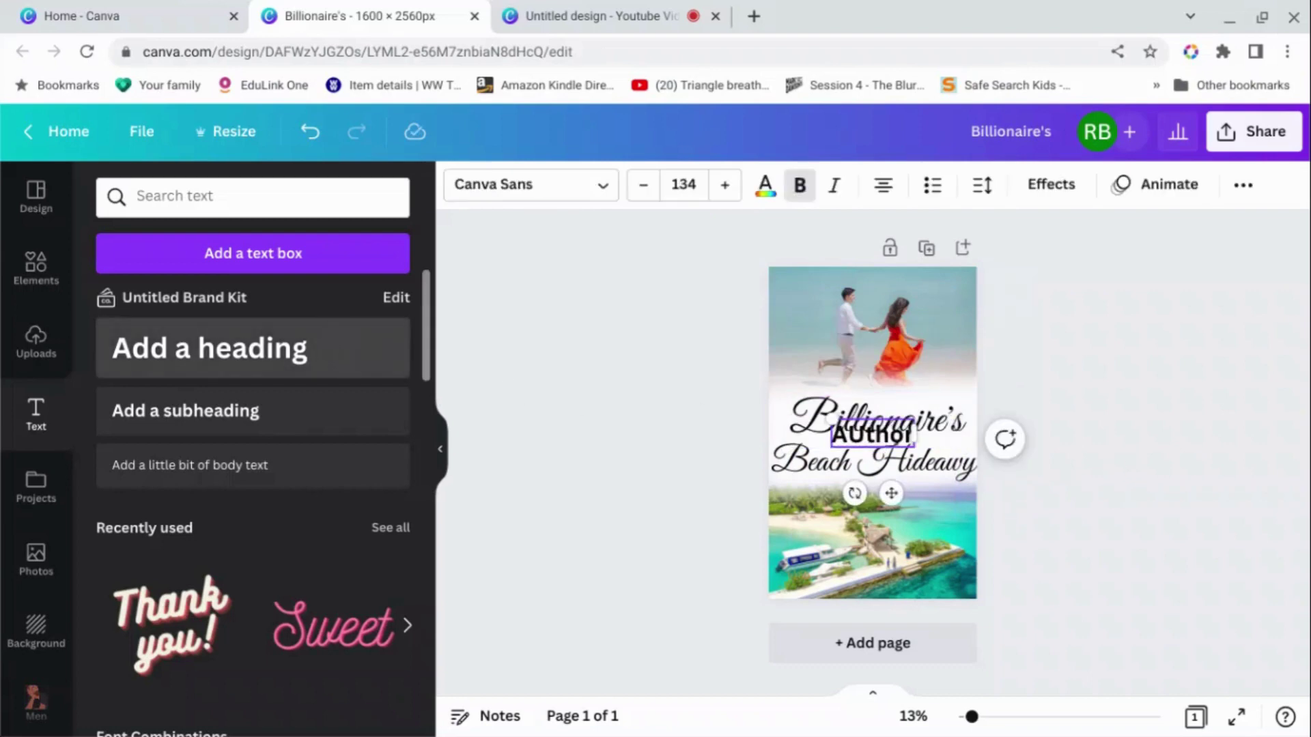
type(" Name")
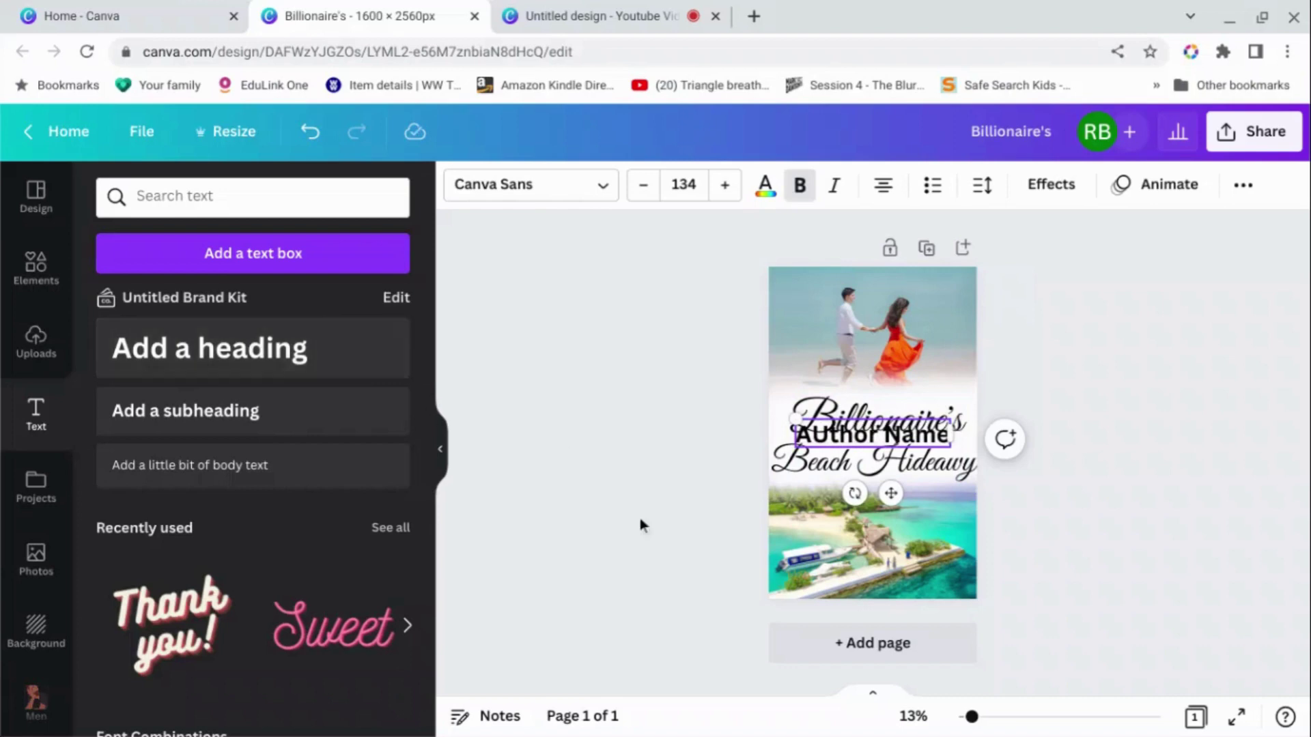
left_click_drag(890, 494, 891, 643)
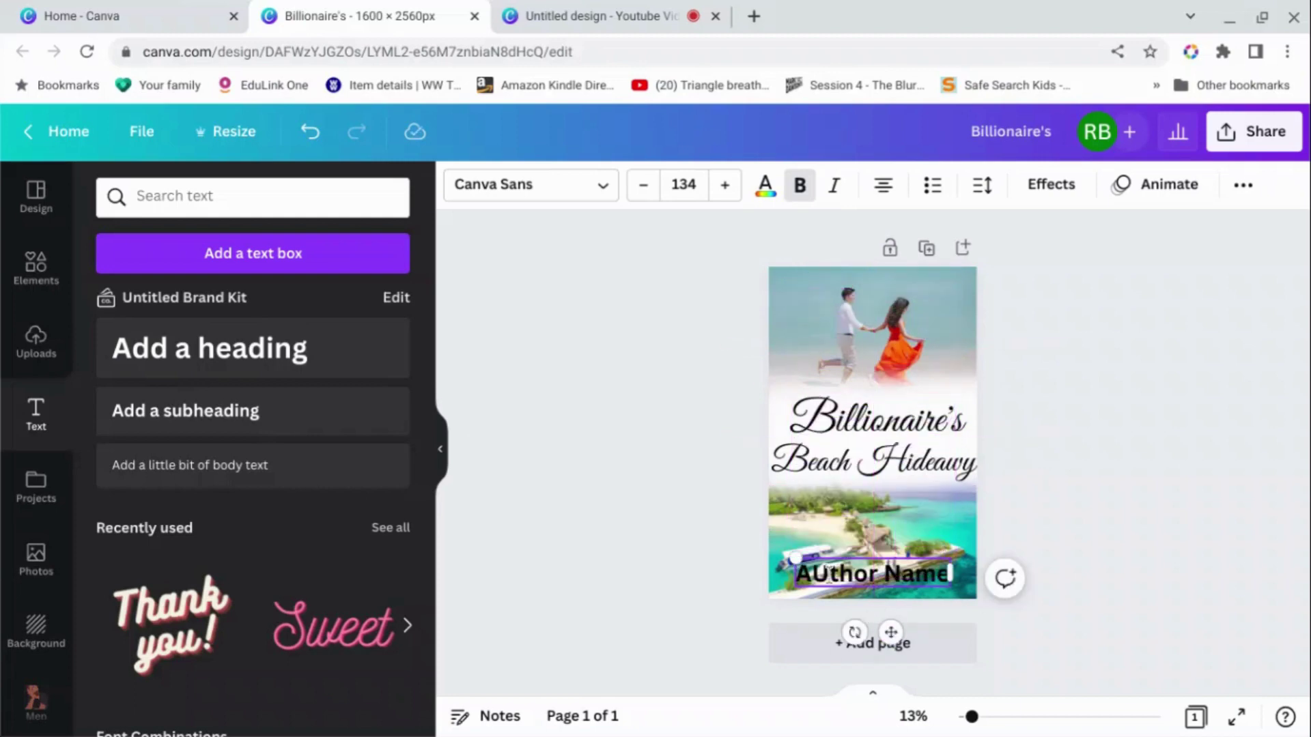
left_click(826, 573)
key("BackSpace")
type("u")
key("ctrl+a")
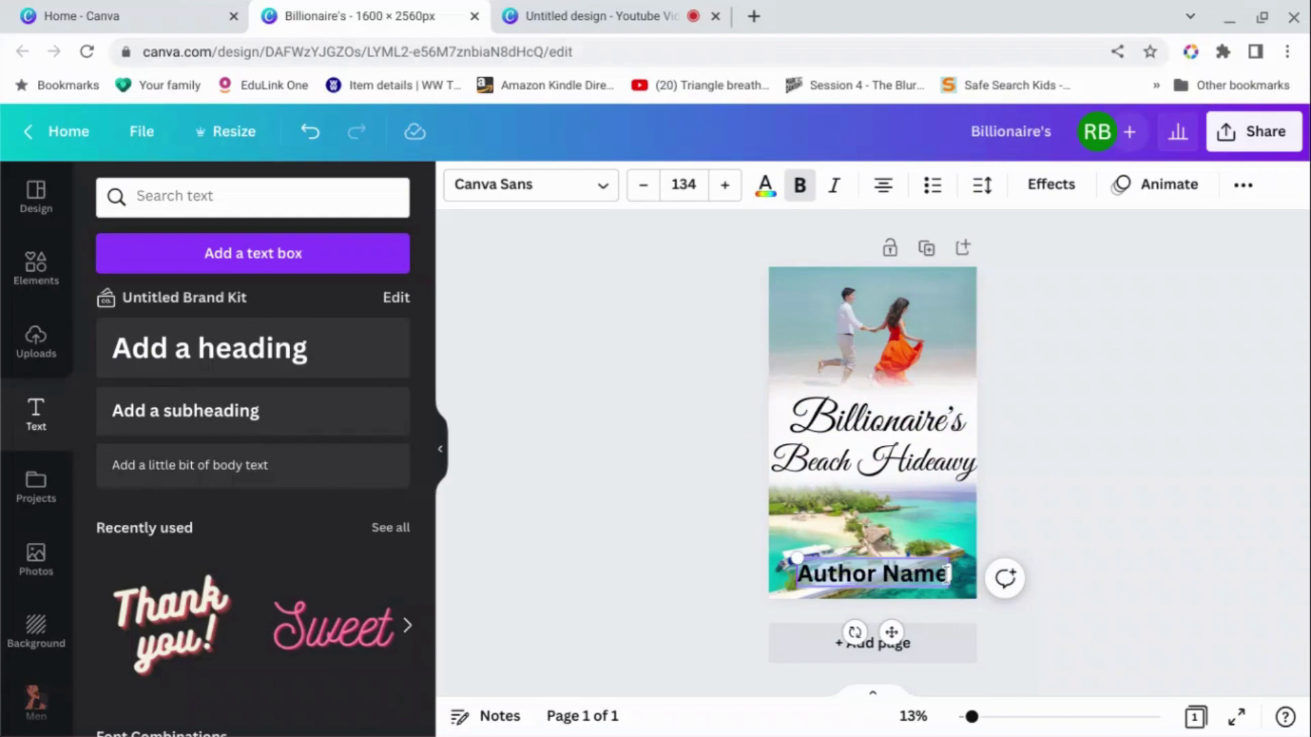
Try white on the Author Name text, then apply the Lift effect to it
left_click(766, 186)
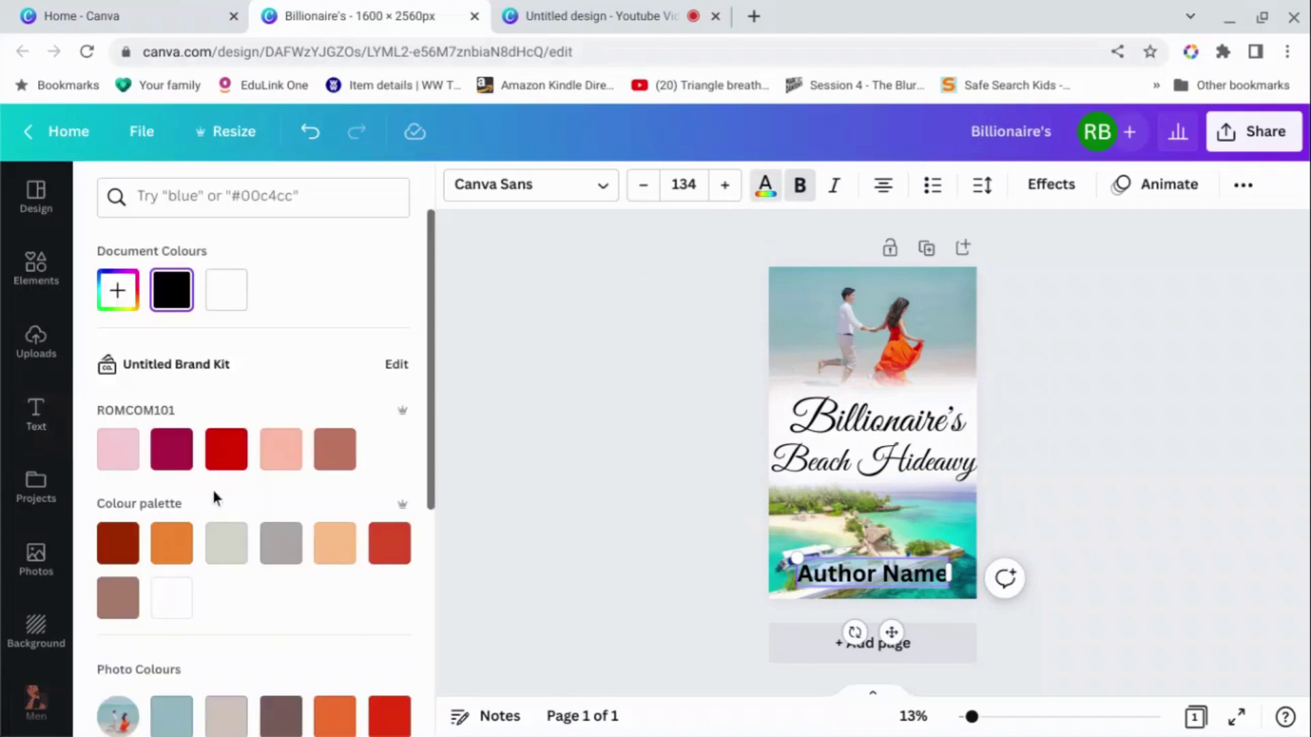
left_click(227, 294)
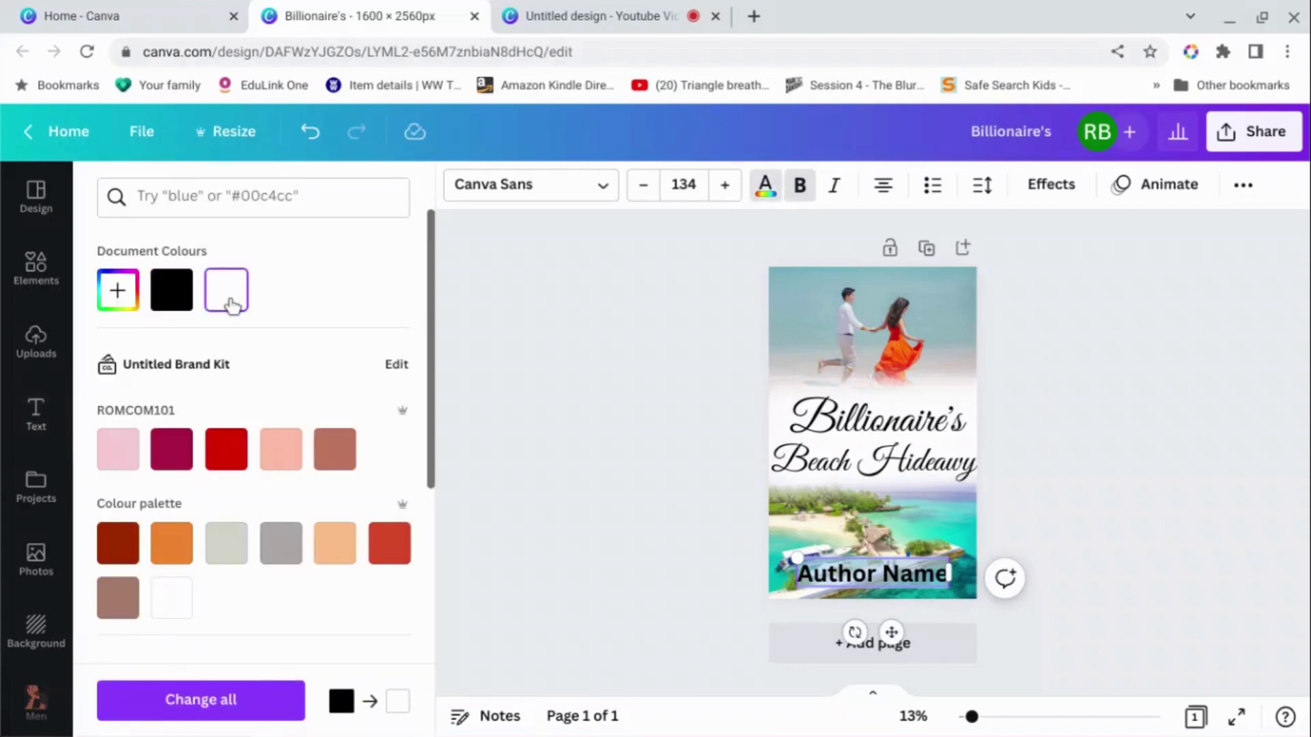
left_click(504, 461)
left_click(1013, 585)
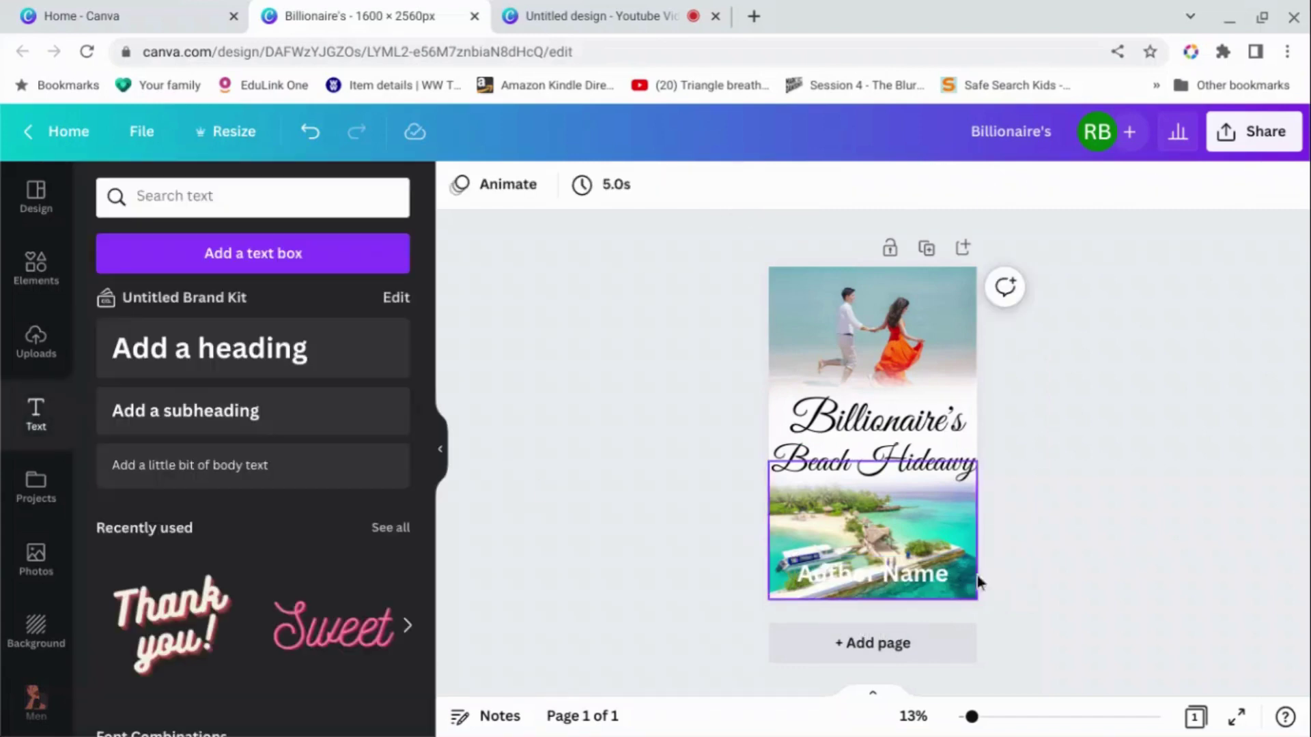
left_click(904, 576)
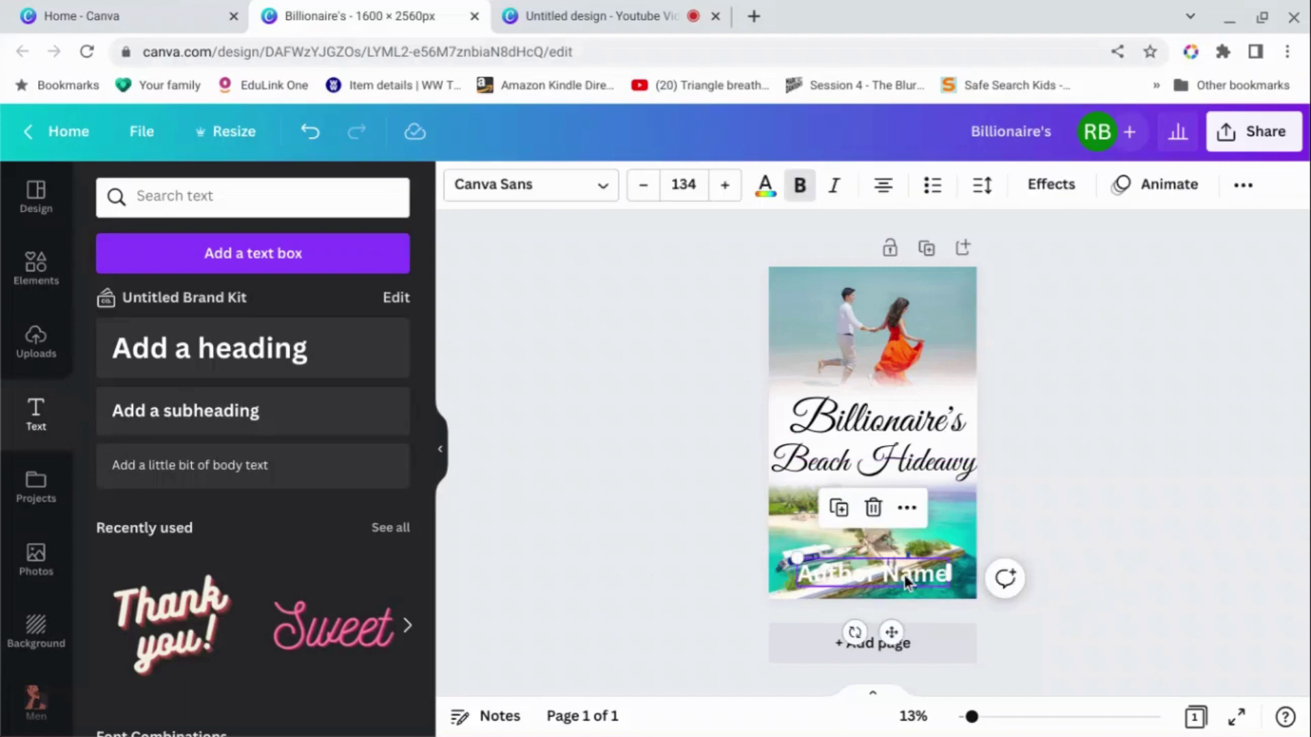
left_click(1050, 194)
left_click(354, 345)
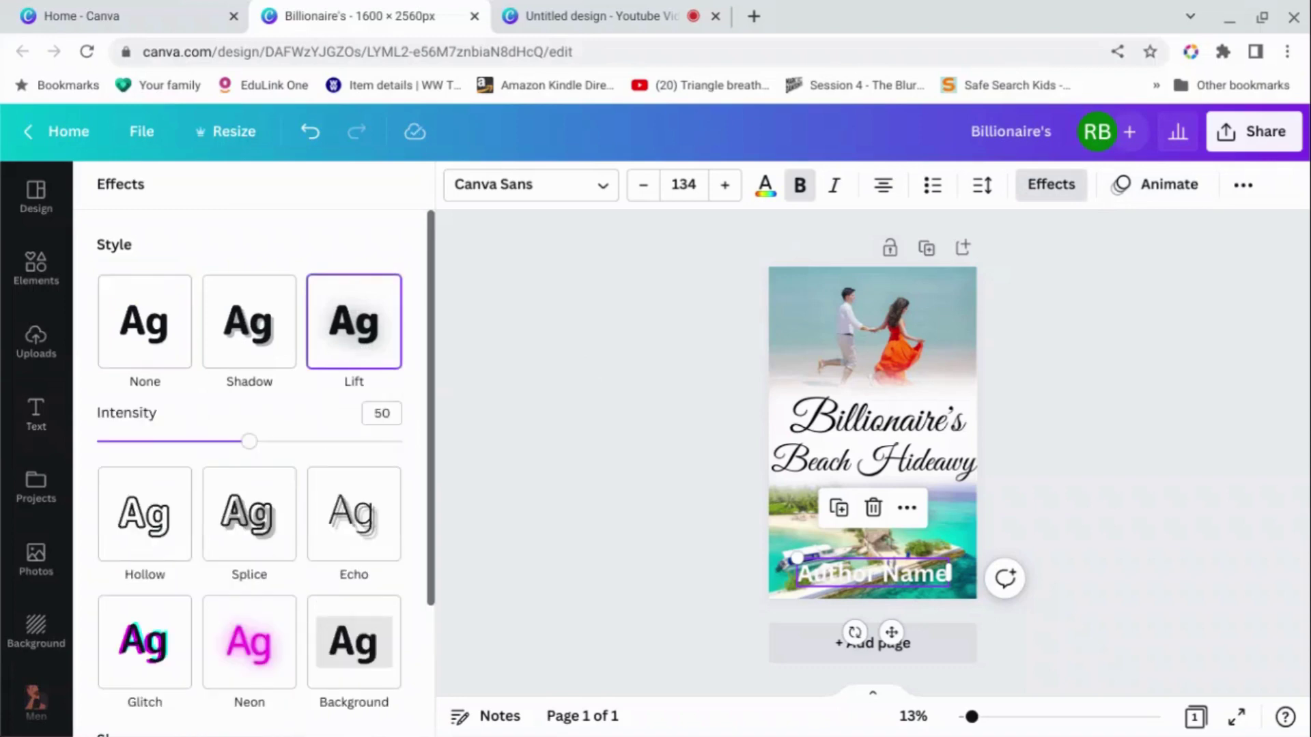
Try black, red and orange as the Author Name text colour
left_click(765, 184)
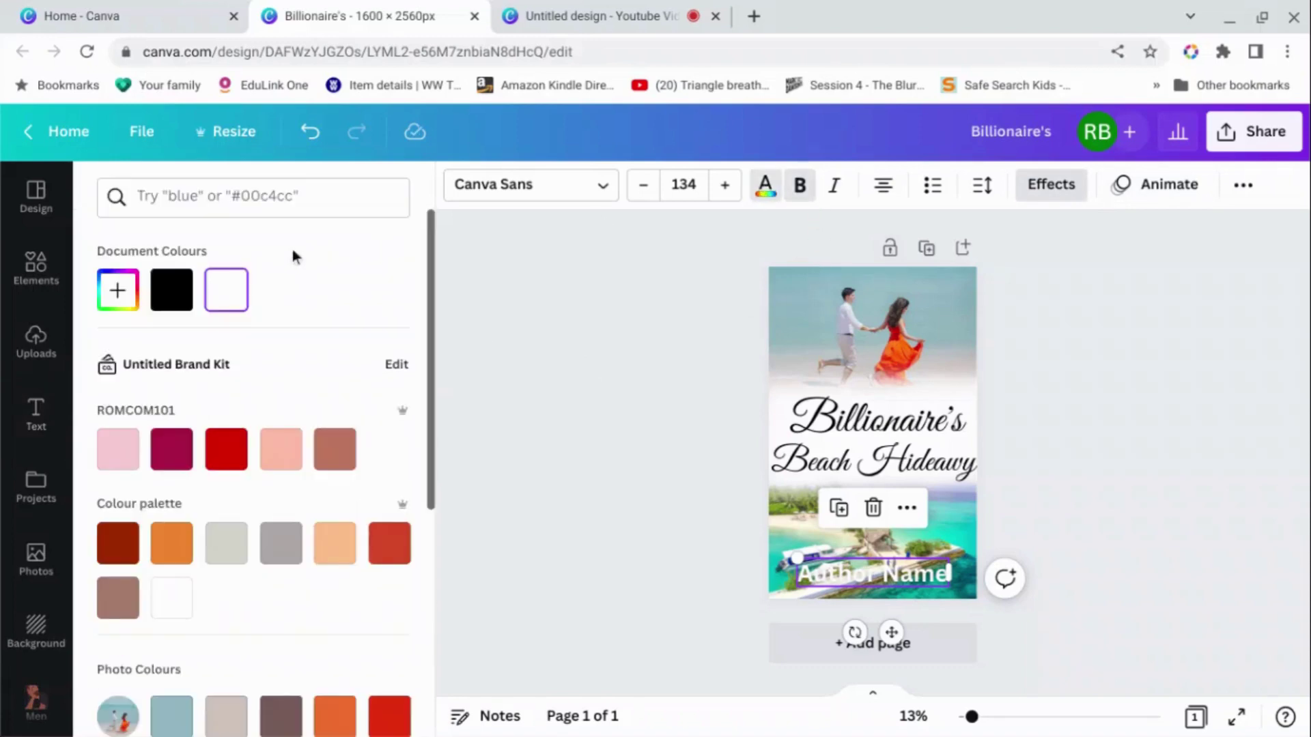
left_click(161, 291)
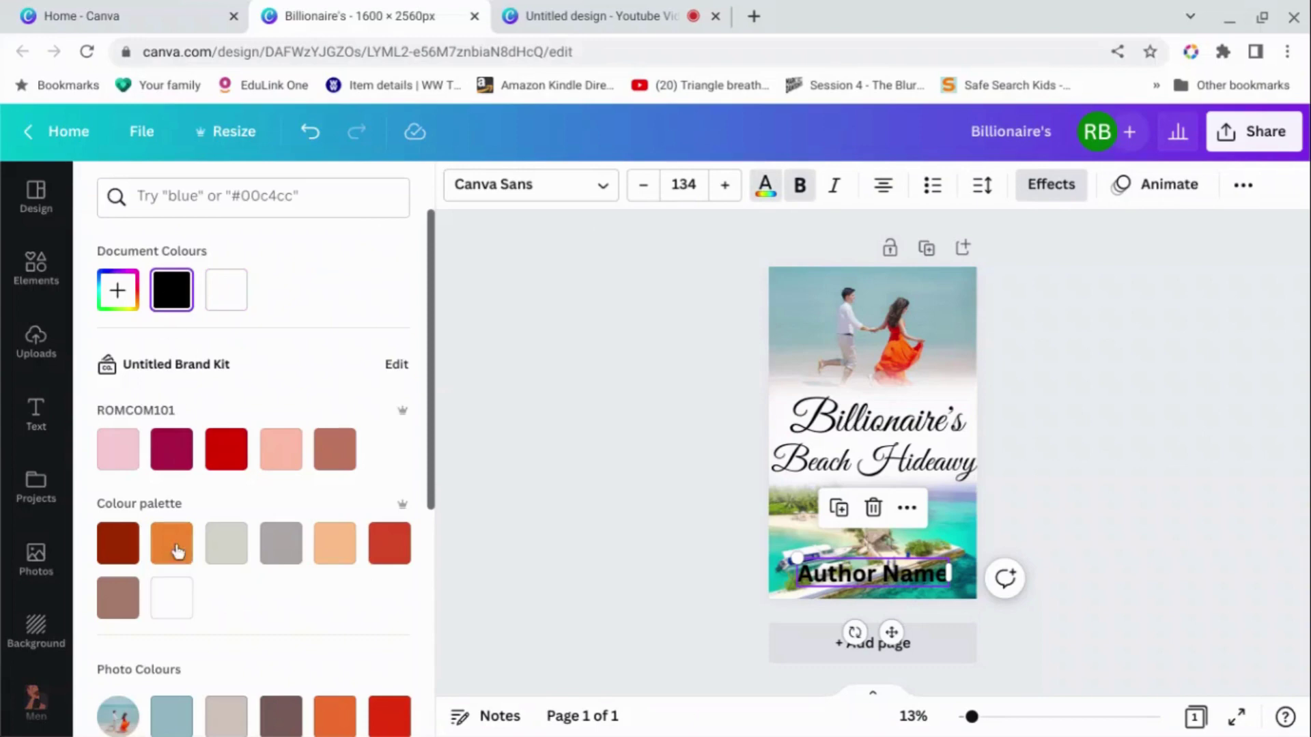
left_click(220, 465)
left_click(171, 542)
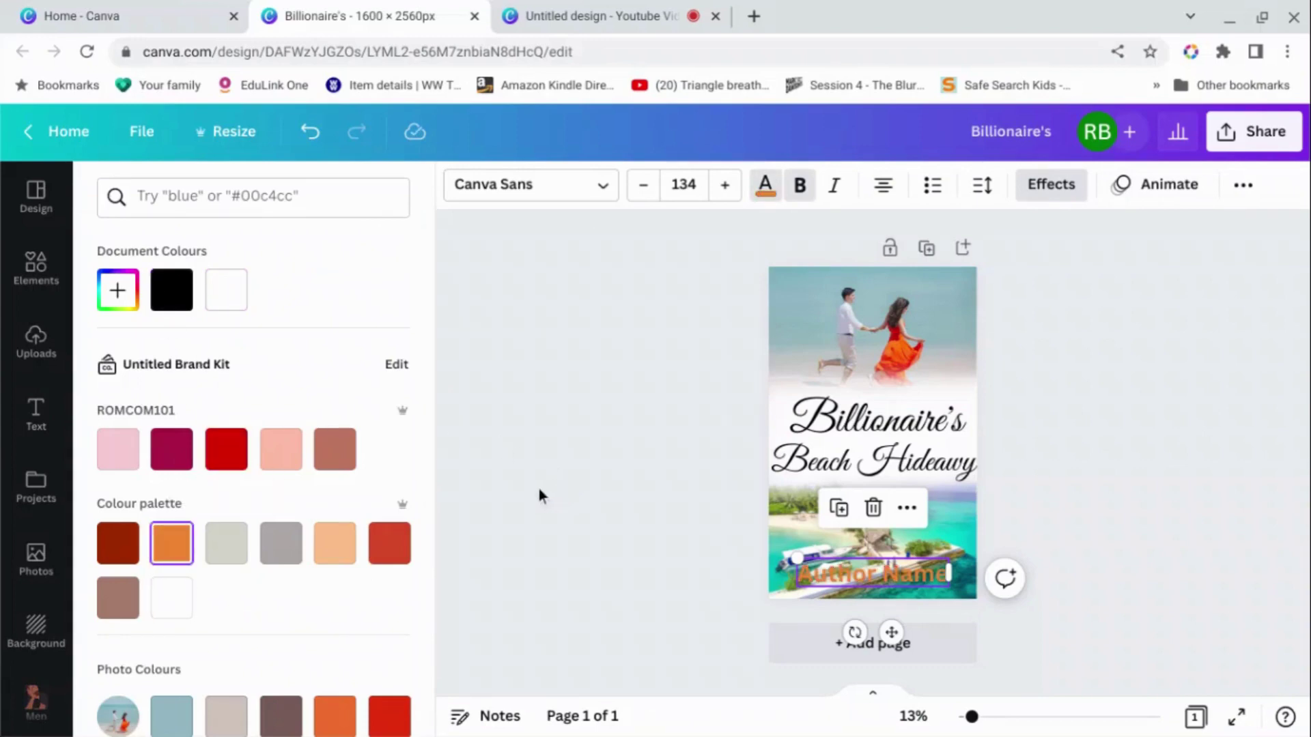
key("Escape")
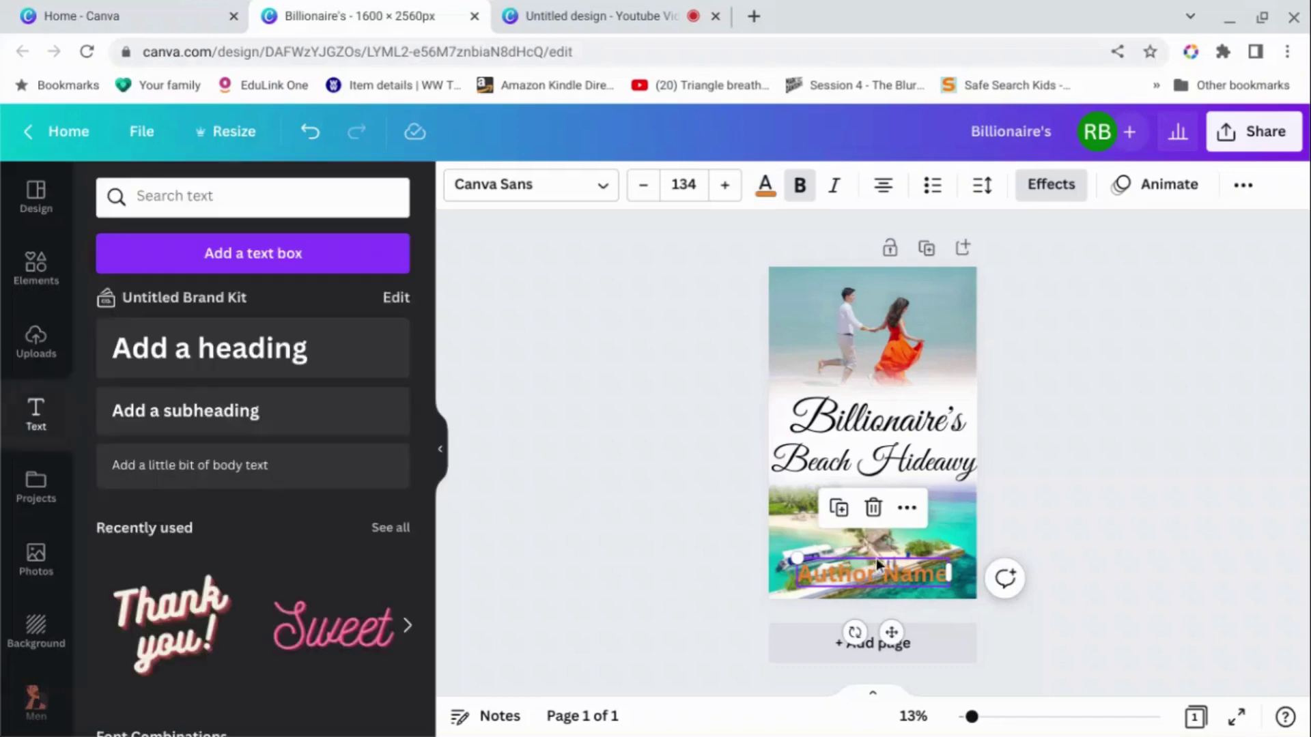
Select both title lines and make them red from the photo colours, after trying light blue and dark brown
left_click(879, 424)
left_click(819, 472)
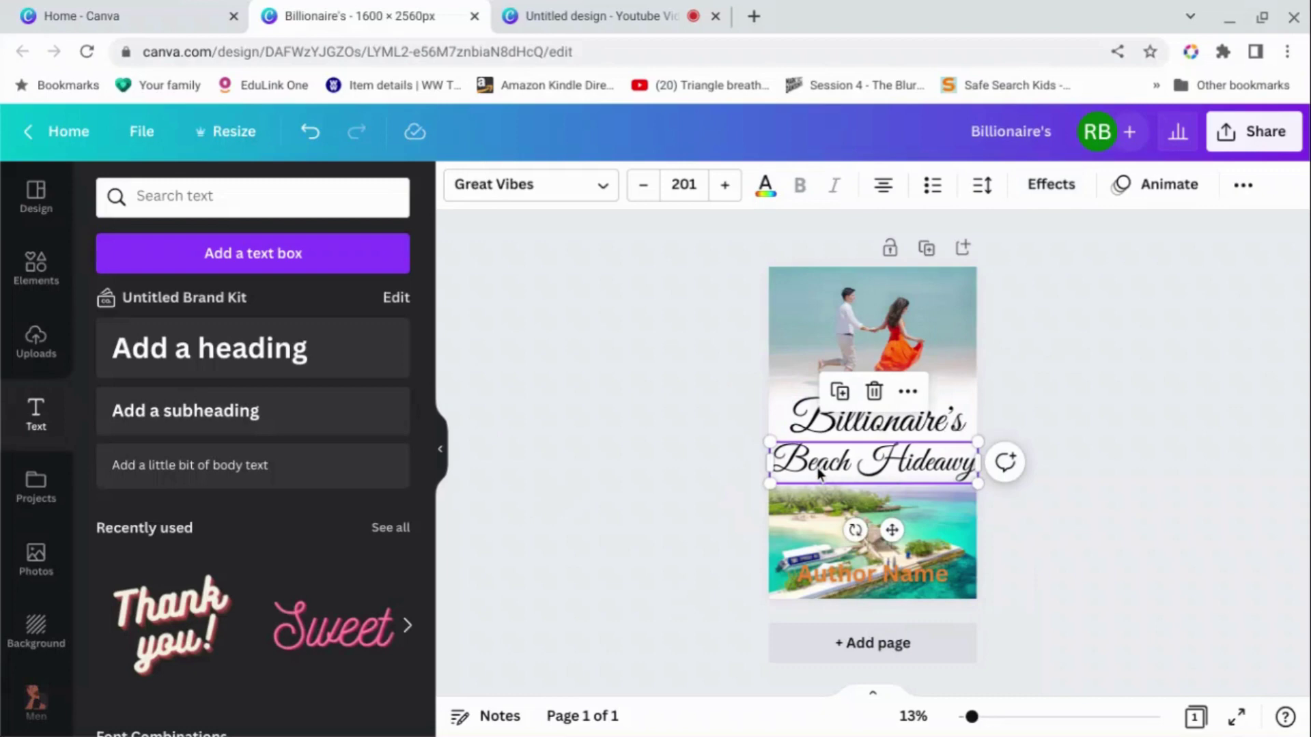
left_click(815, 427, "shift")
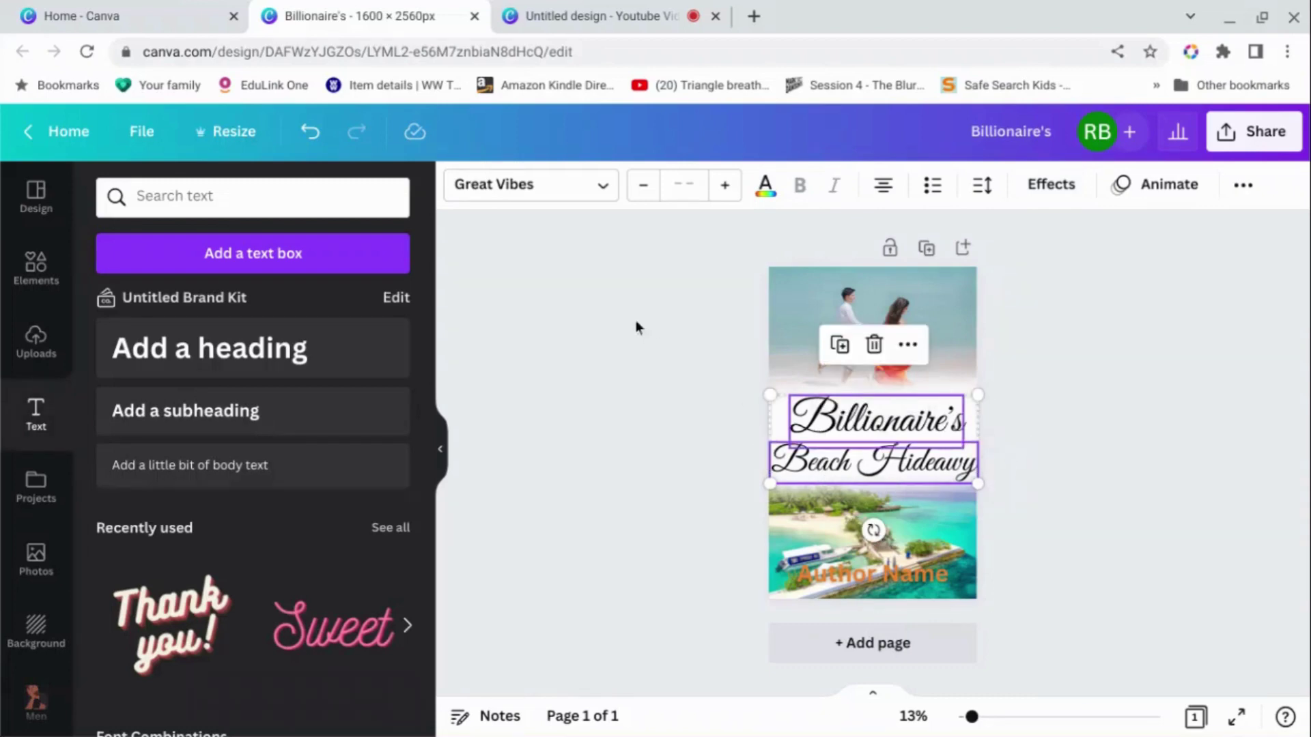
left_click(772, 183)
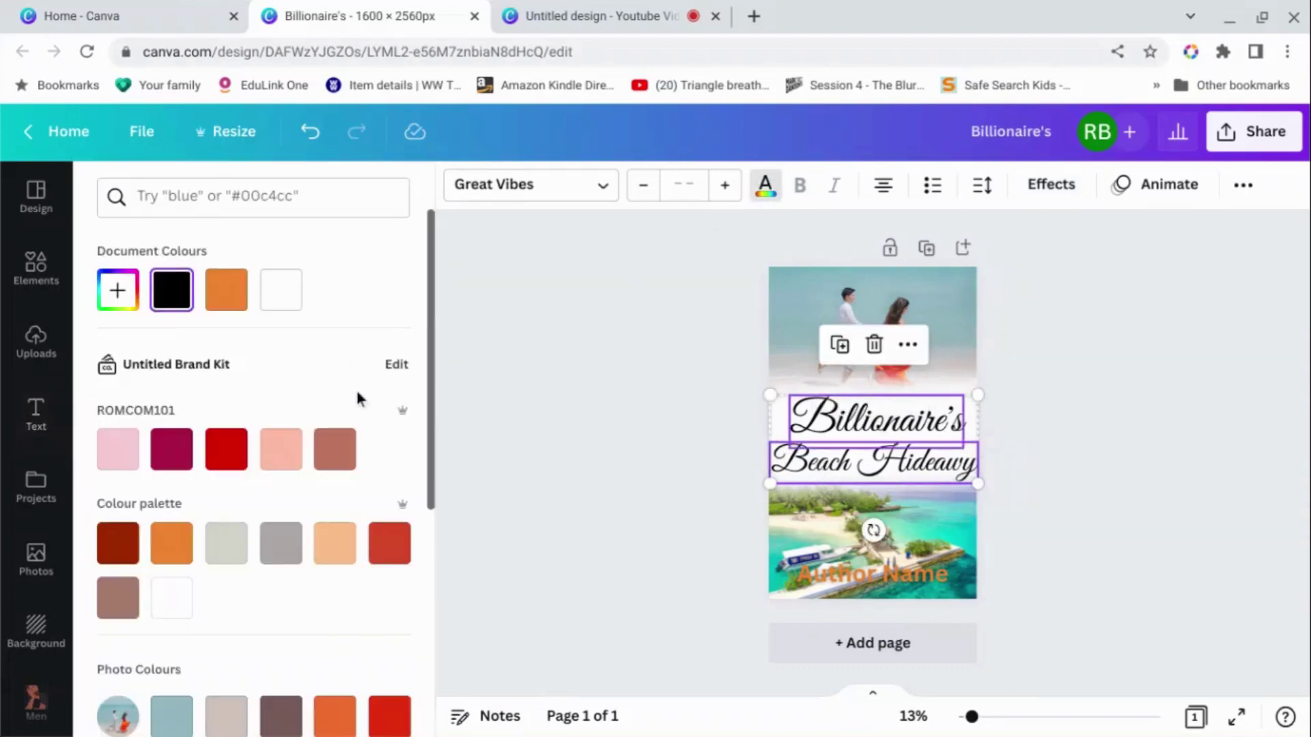
scroll(372, 403, "down", 1)
scroll(377, 404, "down", 2)
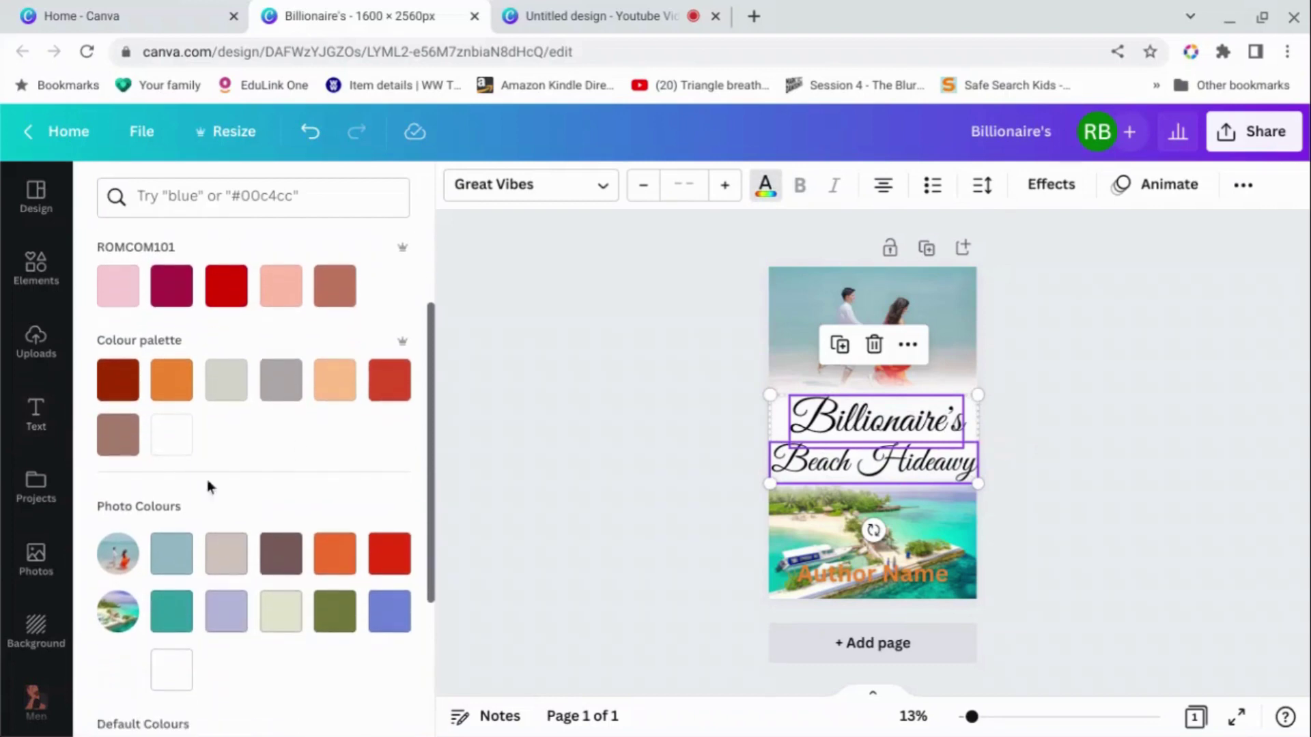
left_click(172, 555)
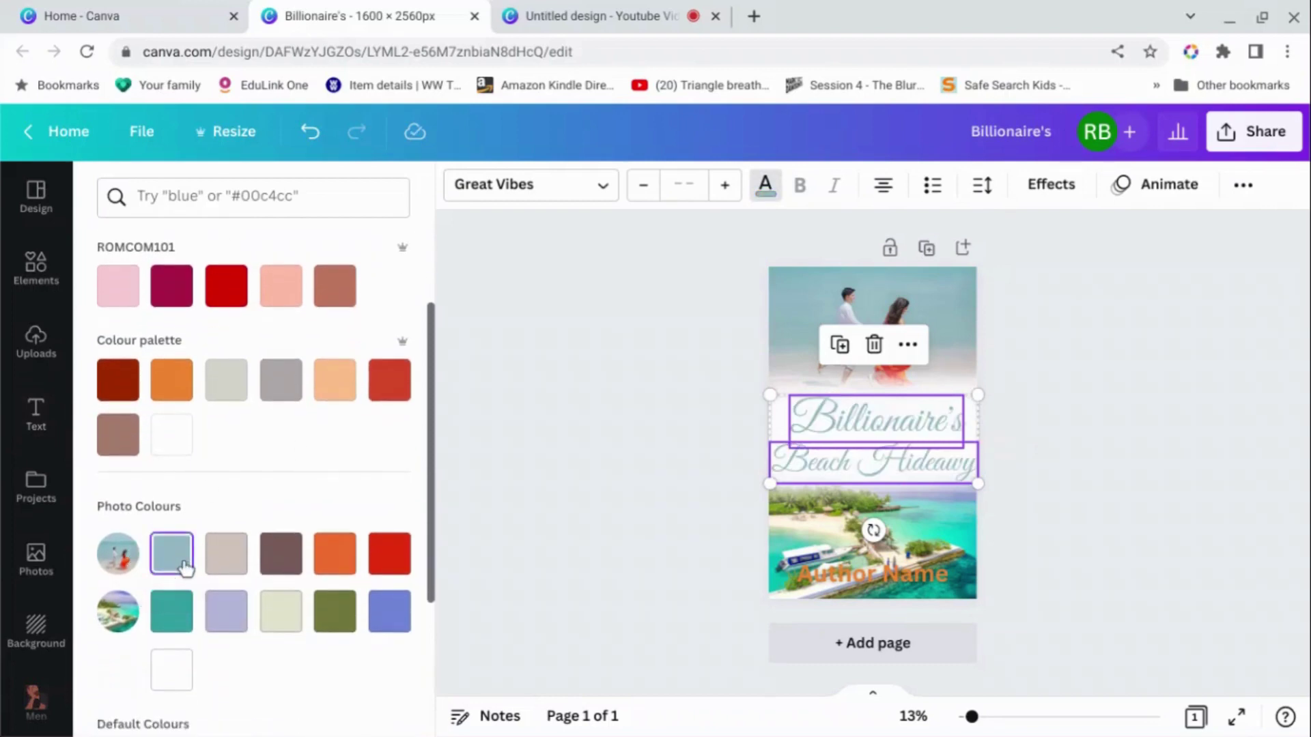
left_click(284, 558)
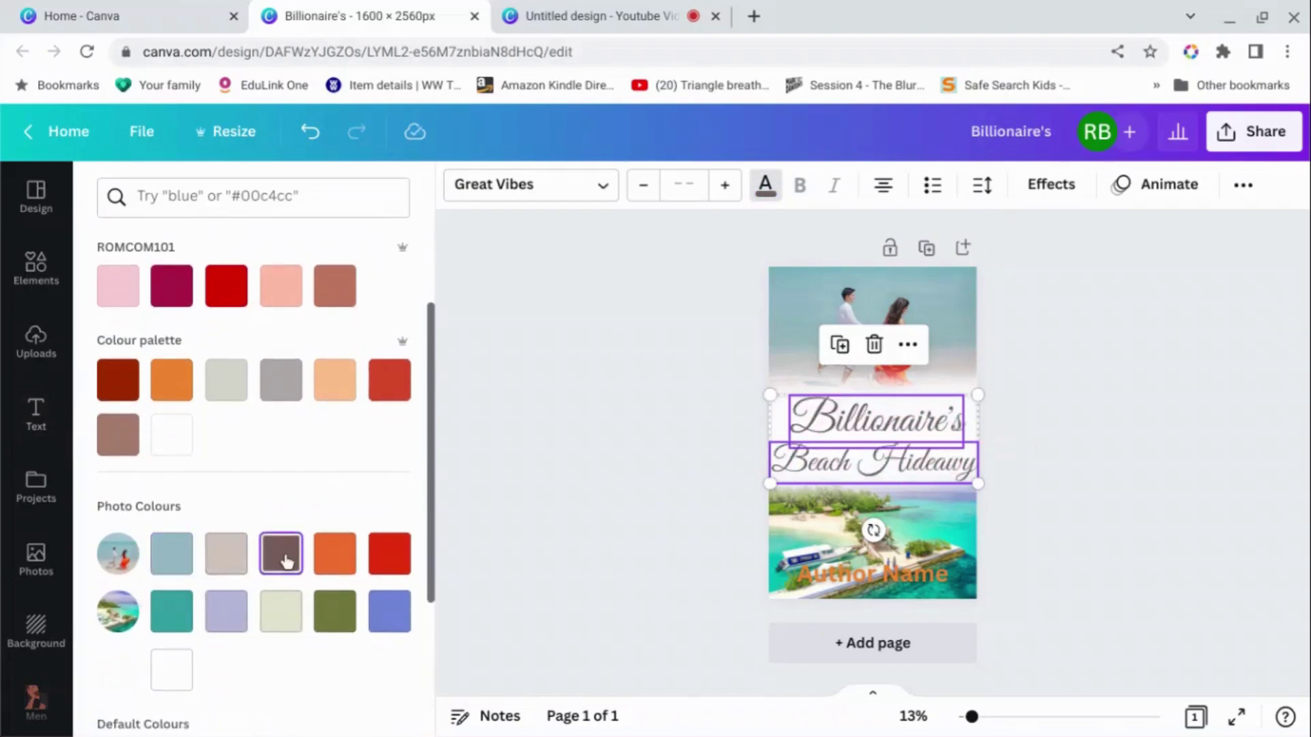
left_click(387, 558)
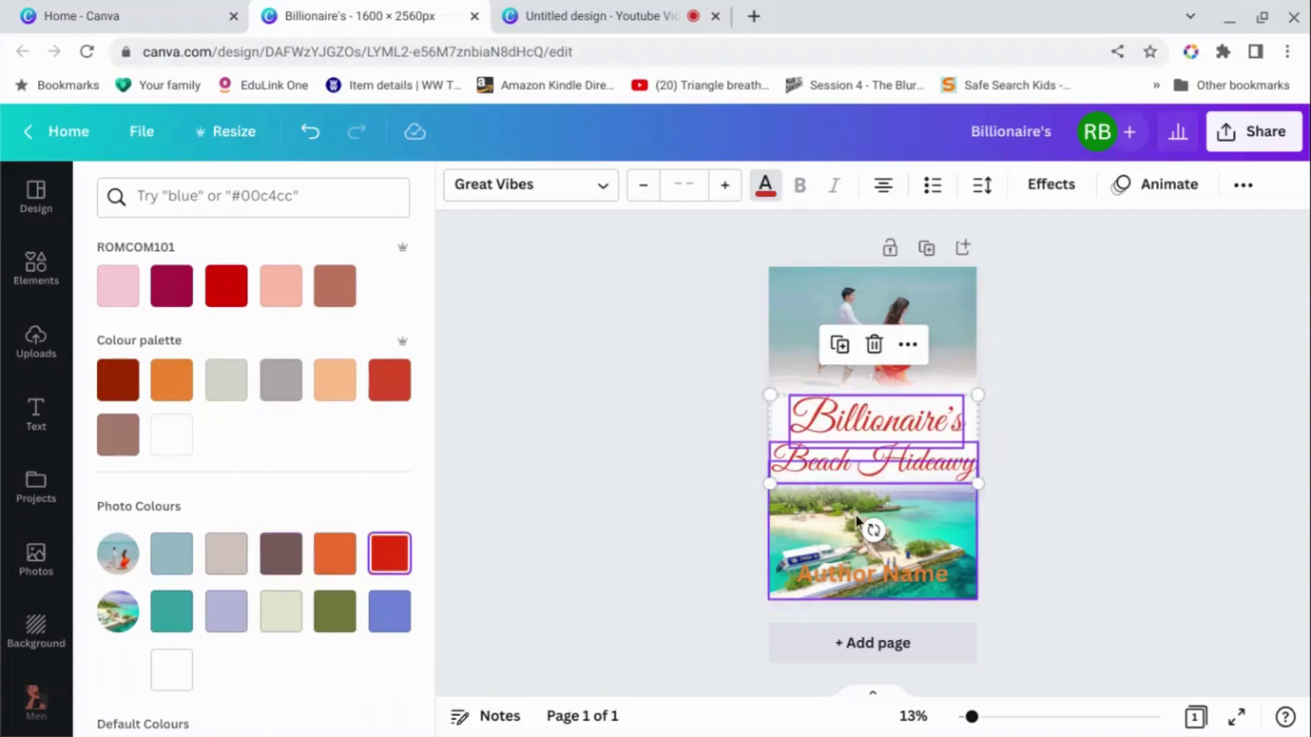
left_click(1106, 473)
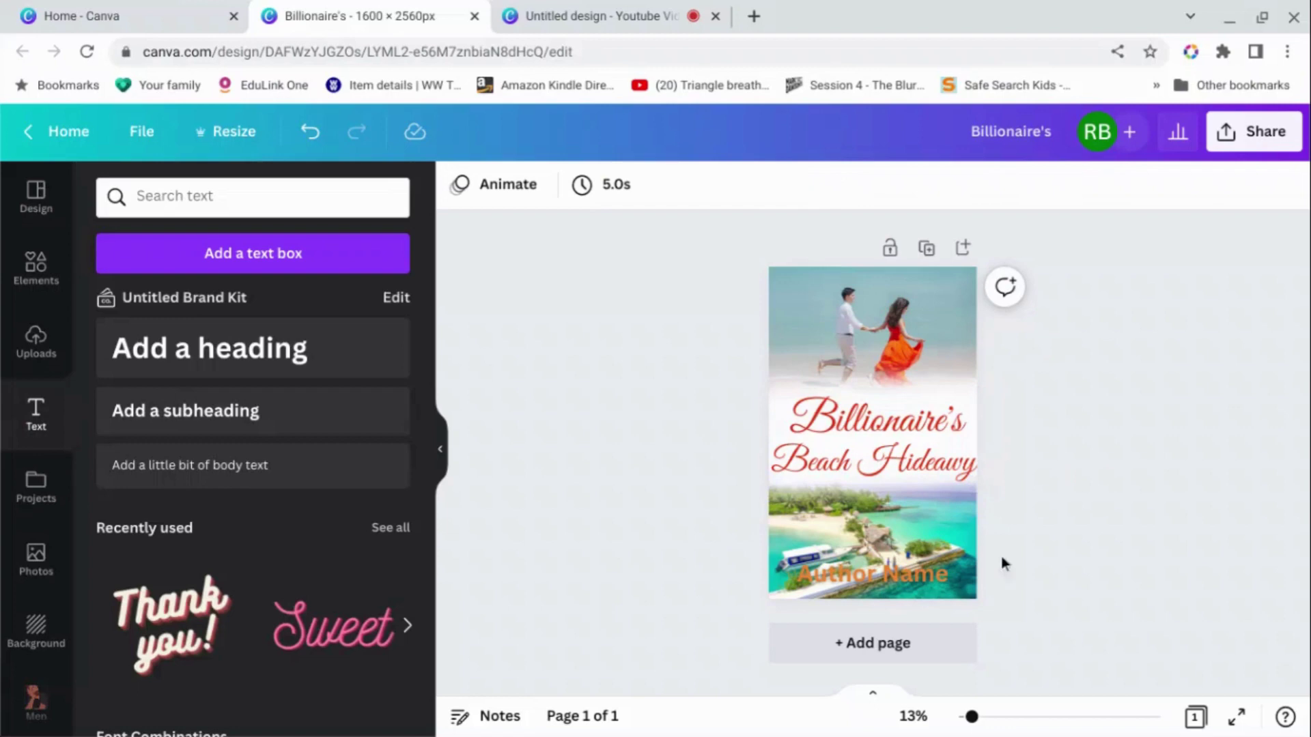
Set the Author Name text to the same red as the title
left_click(875, 591)
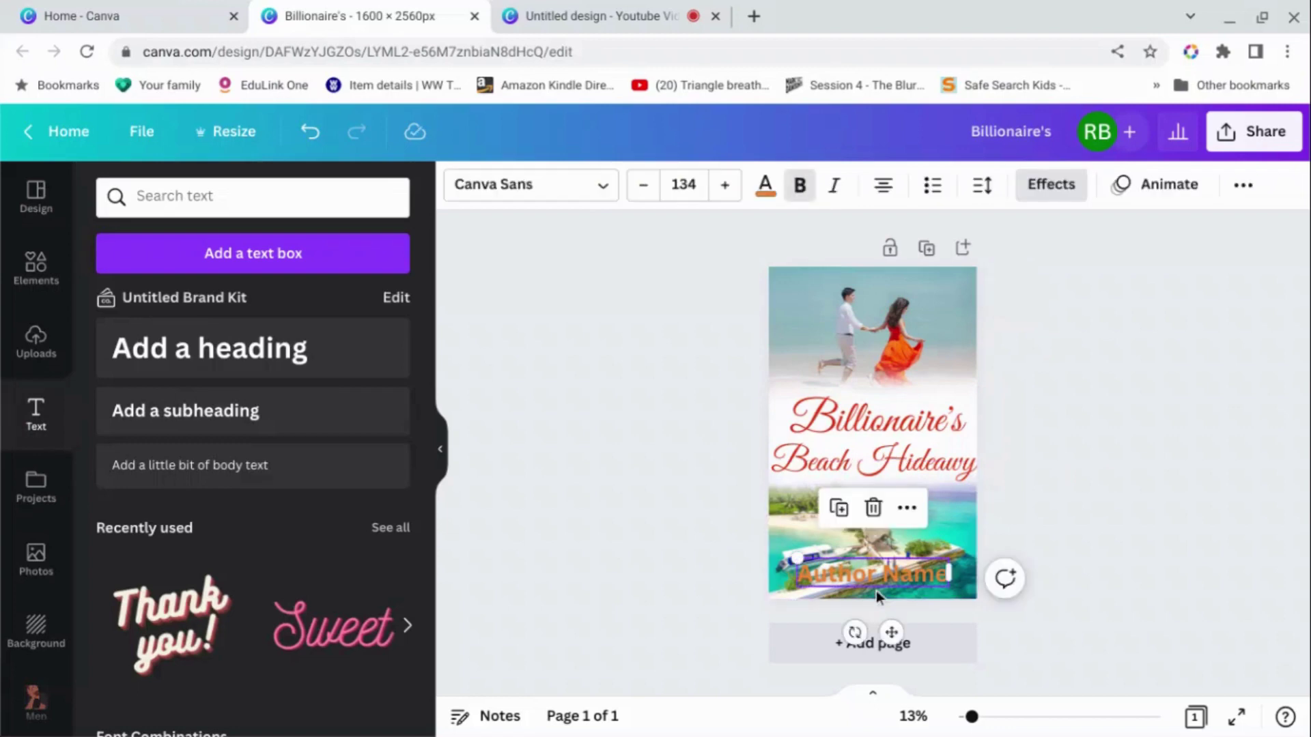
left_click(766, 185)
scroll(400, 594, "down", 3)
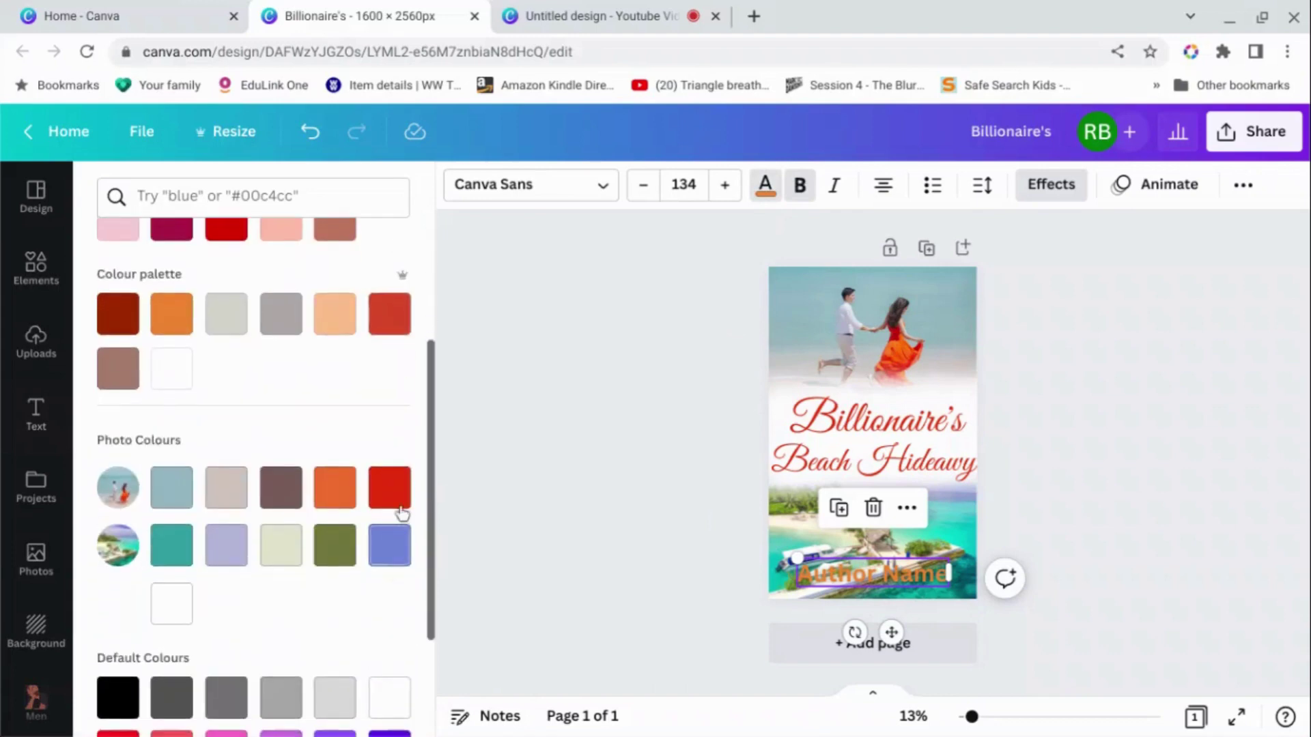
left_click(389, 488)
key("Escape")
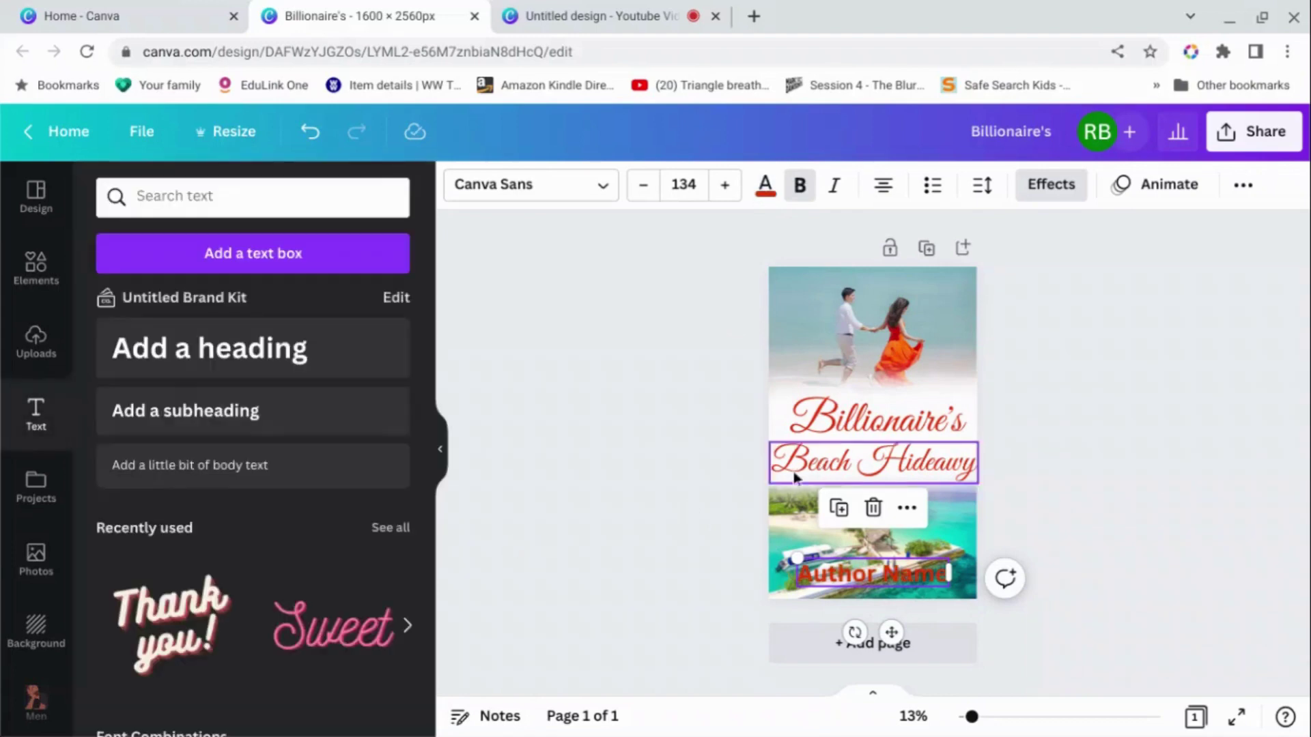
Add the white blur graphic from the 'blur' element results, then move, rotate and shrink it
left_click(40, 270)
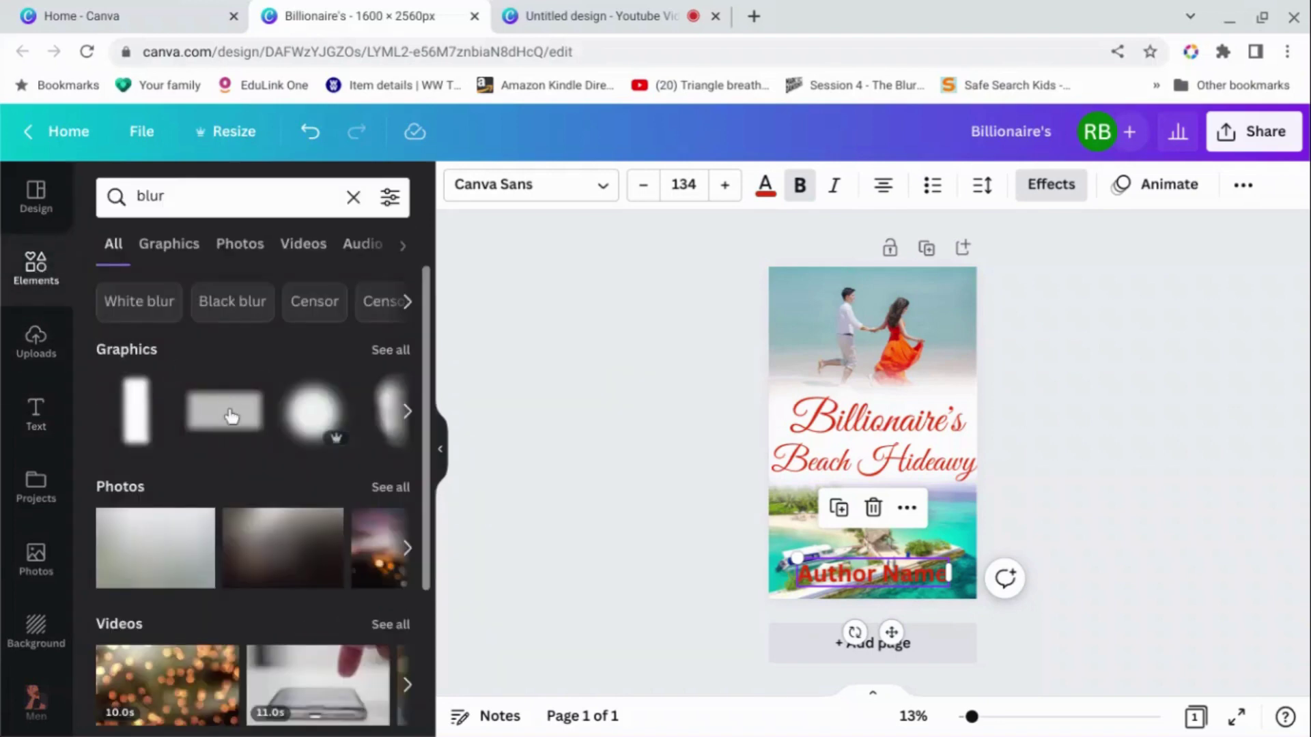
left_click(406, 414)
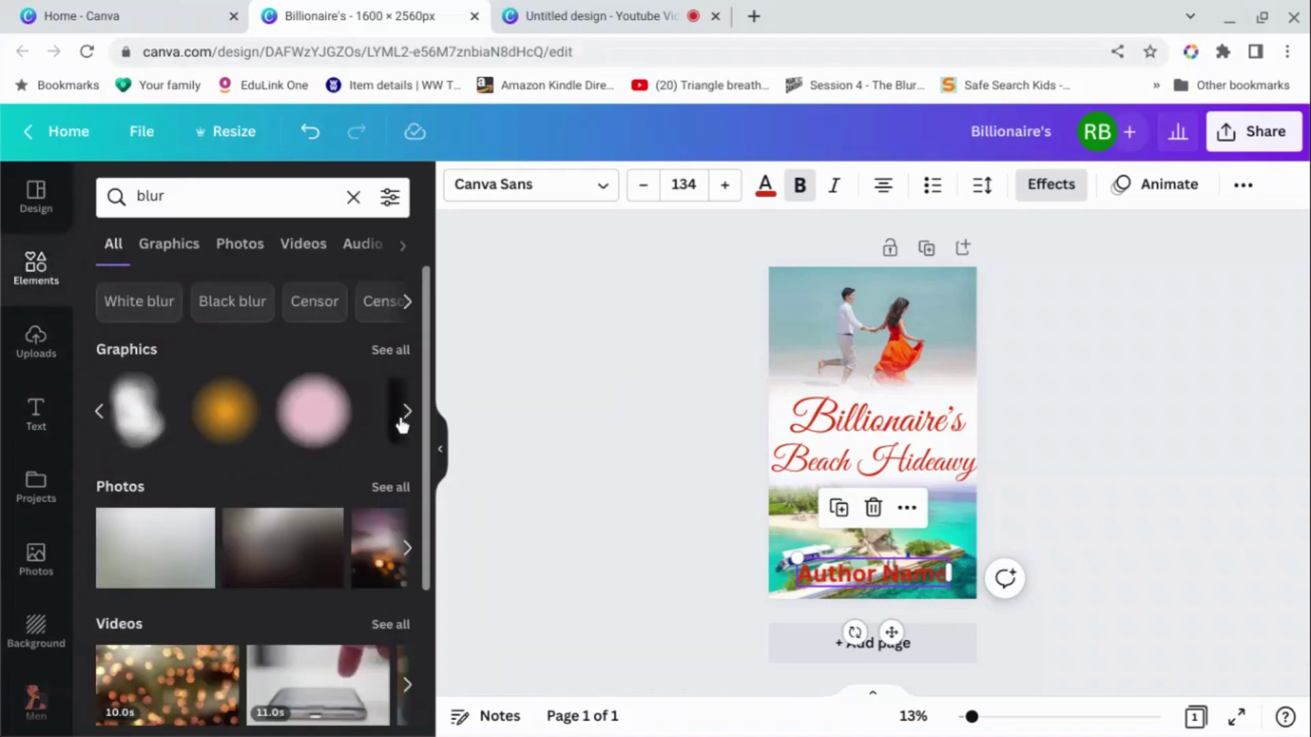
left_click(203, 194)
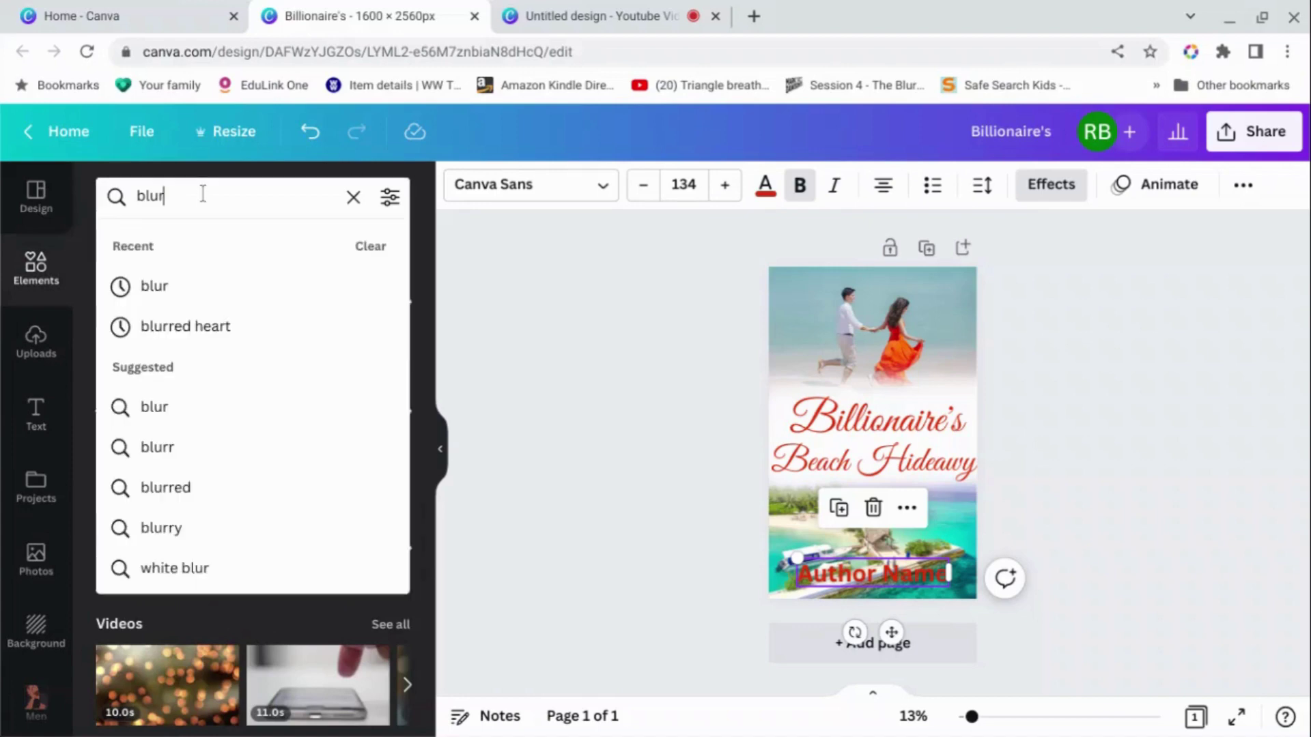
key("Return")
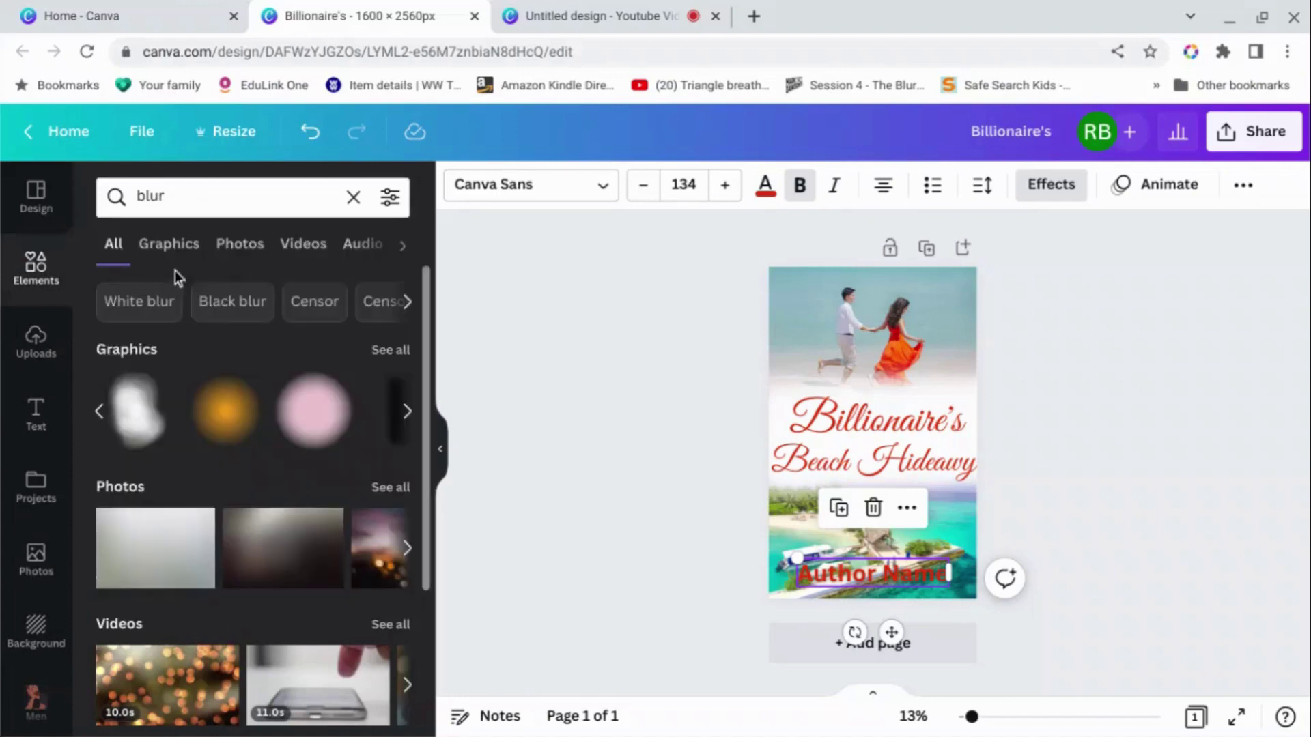
left_click(135, 439)
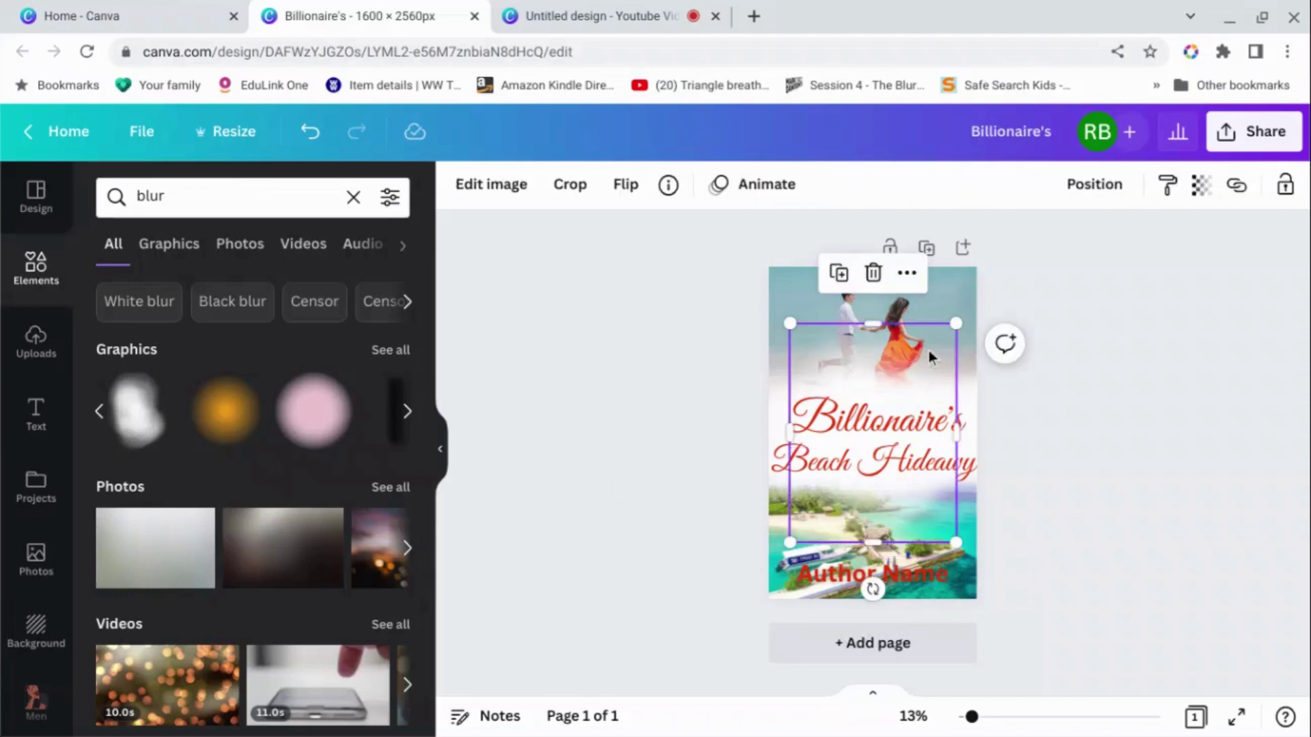
left_click_drag(928, 355, 924, 490)
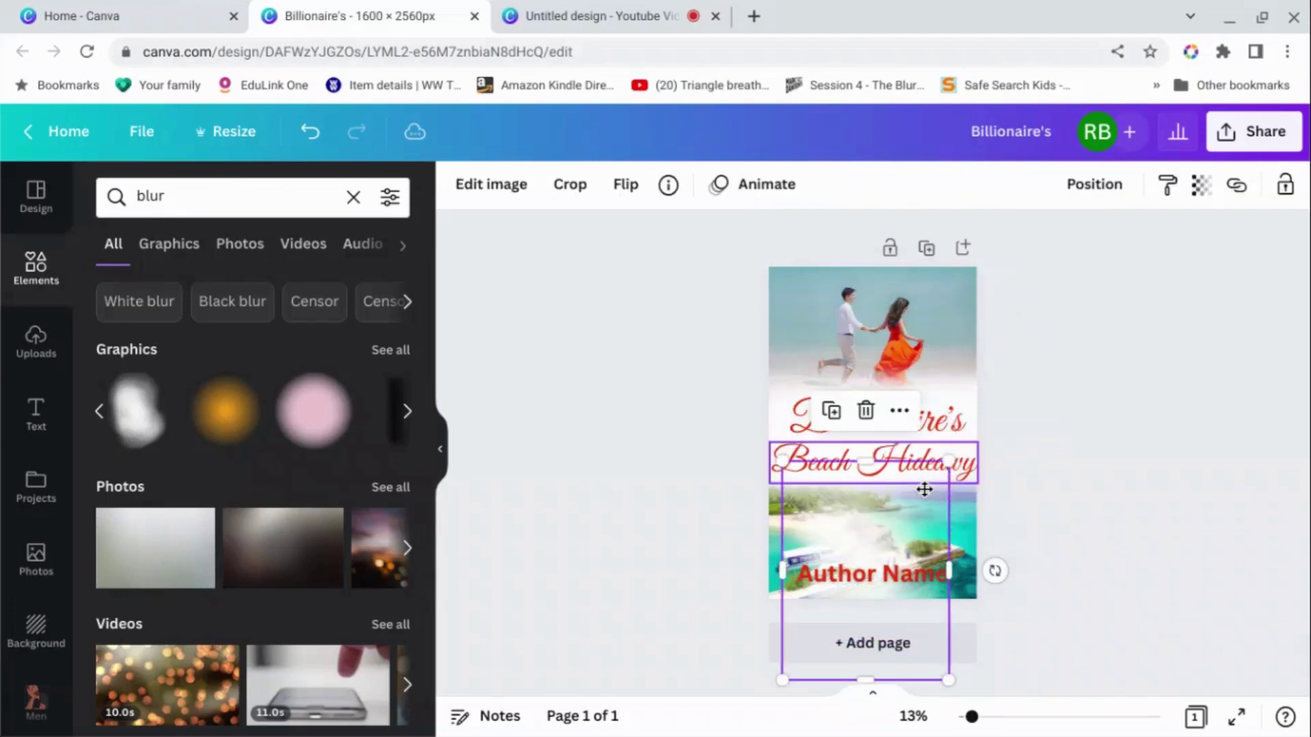
left_click_drag(994, 571, 938, 480)
left_click_drag(928, 550, 934, 546)
left_click_drag(821, 449, 850, 520)
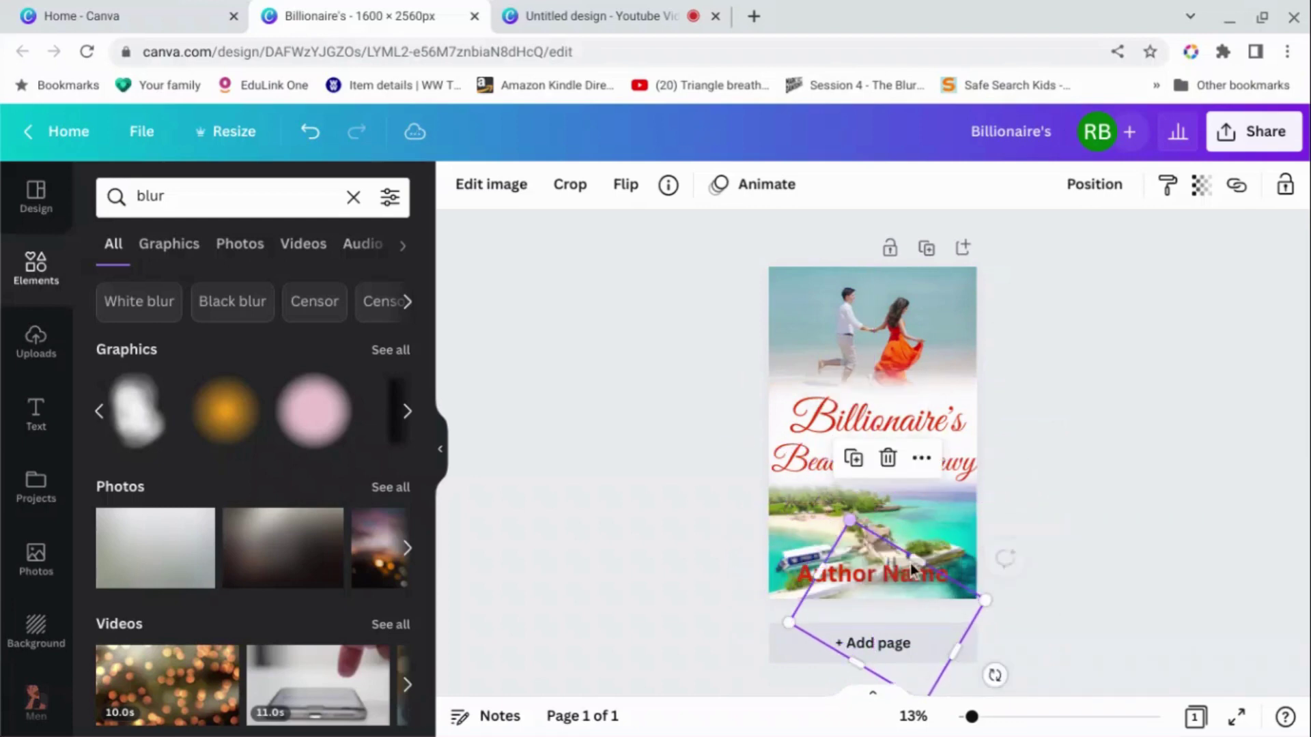
Add a blank second page and move the blur graphic up onto Author Name
left_click(946, 631)
scroll(936, 552, "up", 4)
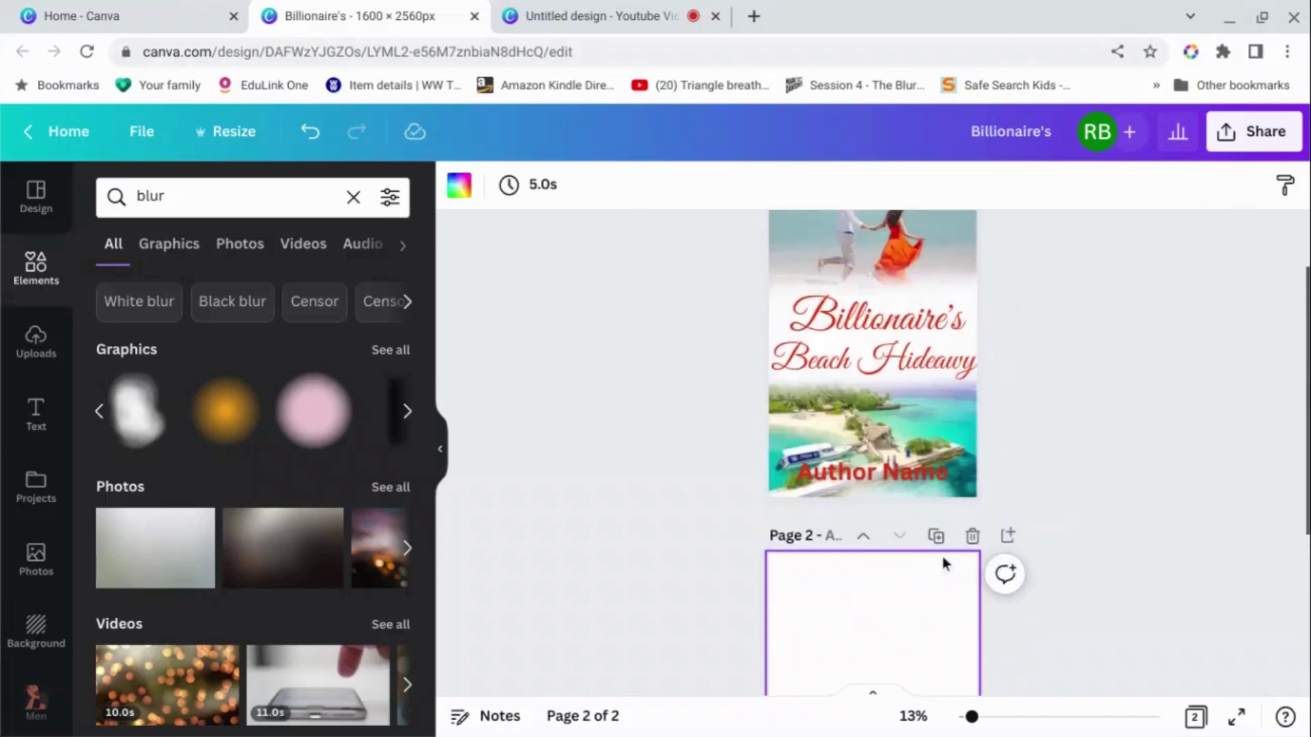
left_click(886, 499)
left_click_drag(886, 493, 899, 465)
Shift the blur graphic left over Author Name and send it backward behind the text
left_click(1073, 482)
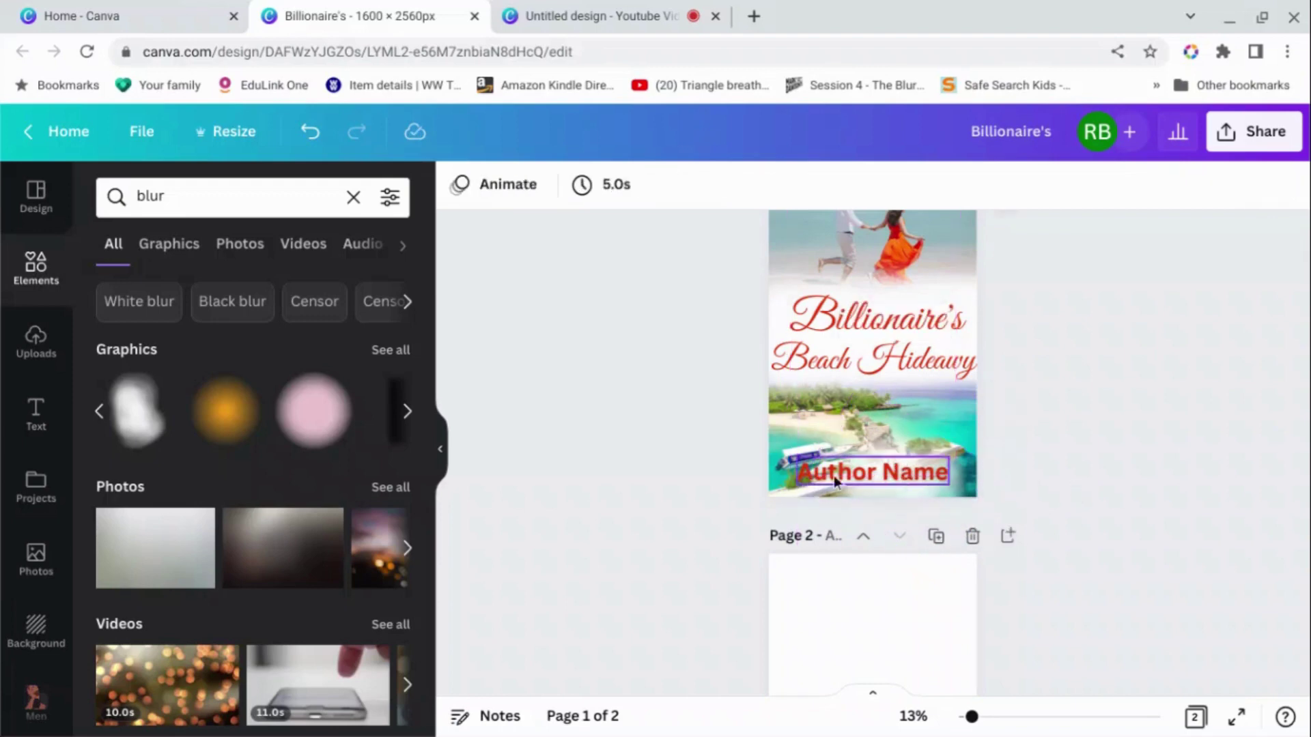
left_click(883, 488)
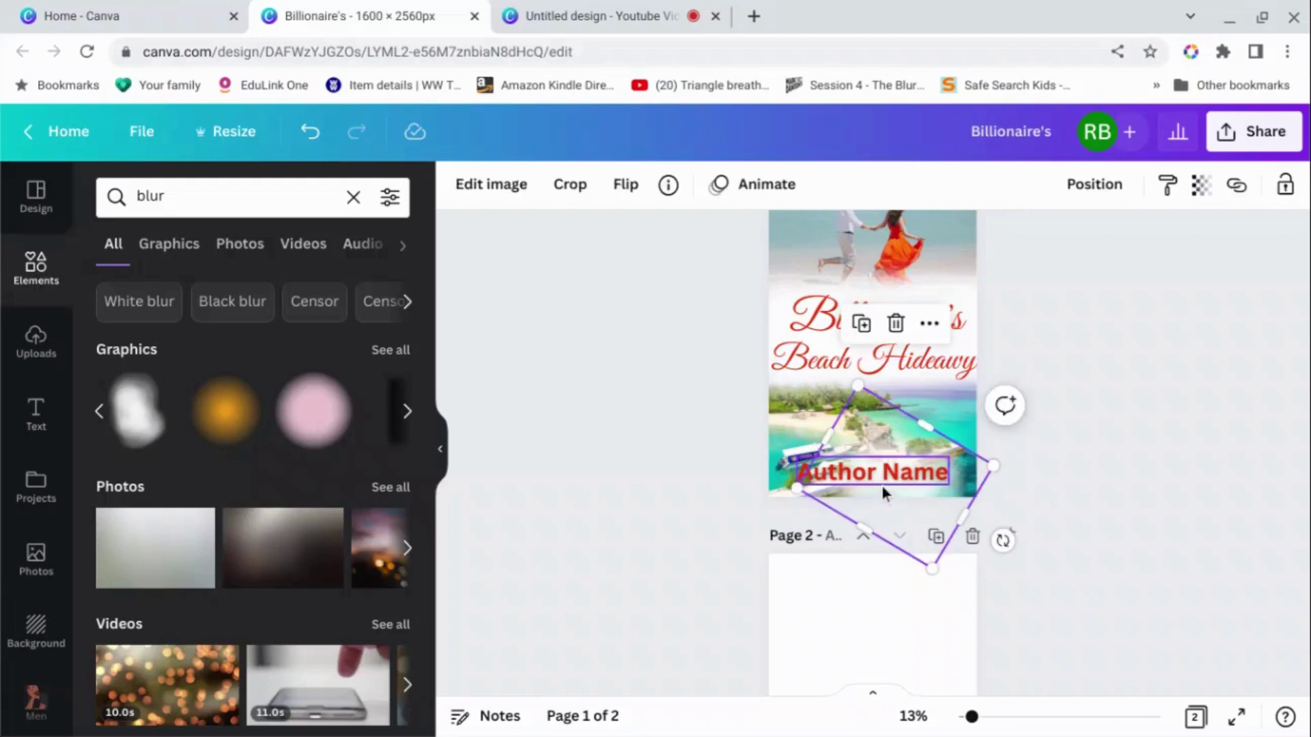
key("ctrl+]")
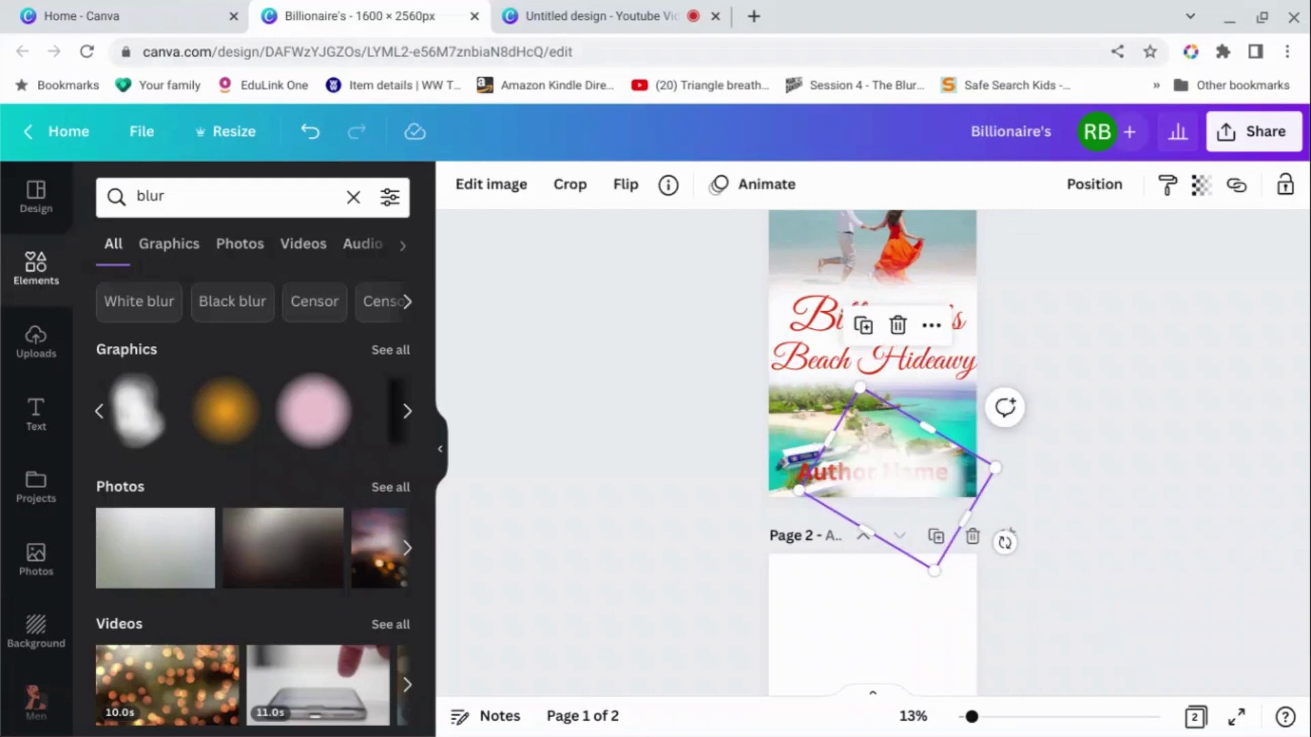
left_click_drag(884, 479, 828, 473)
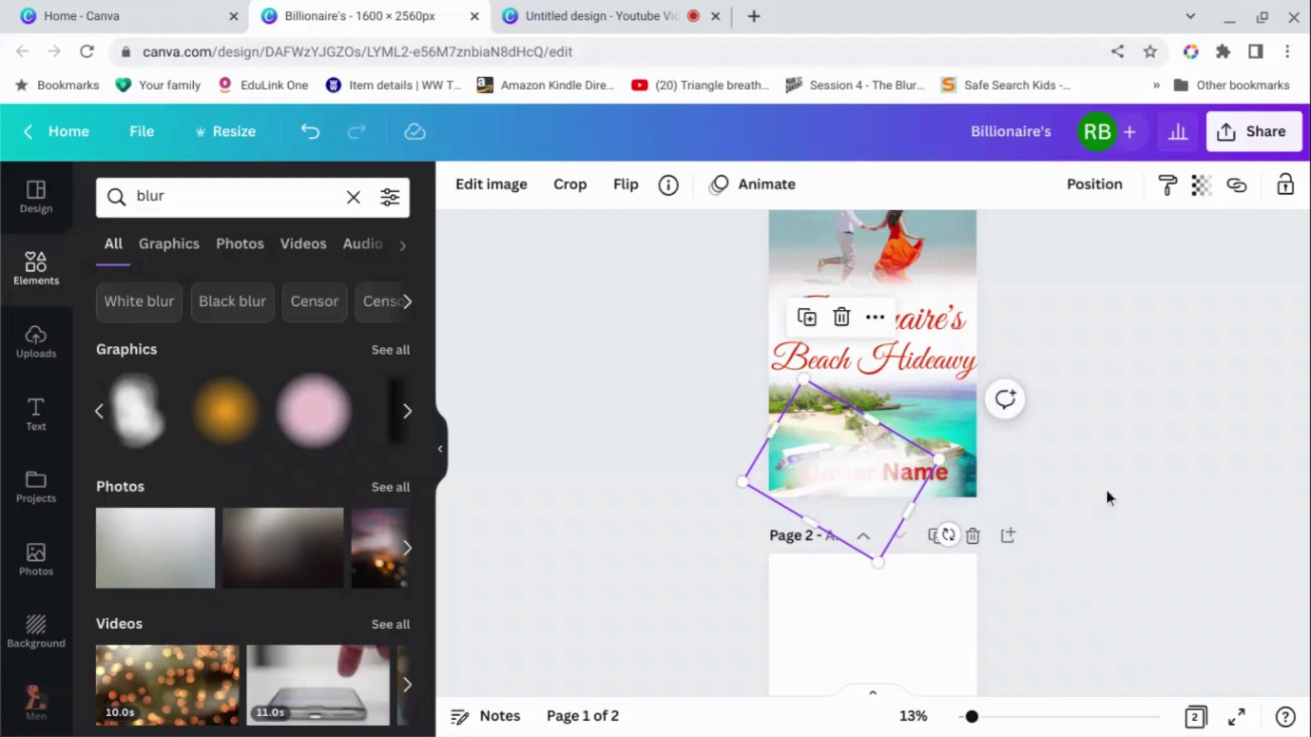
left_click(1094, 184)
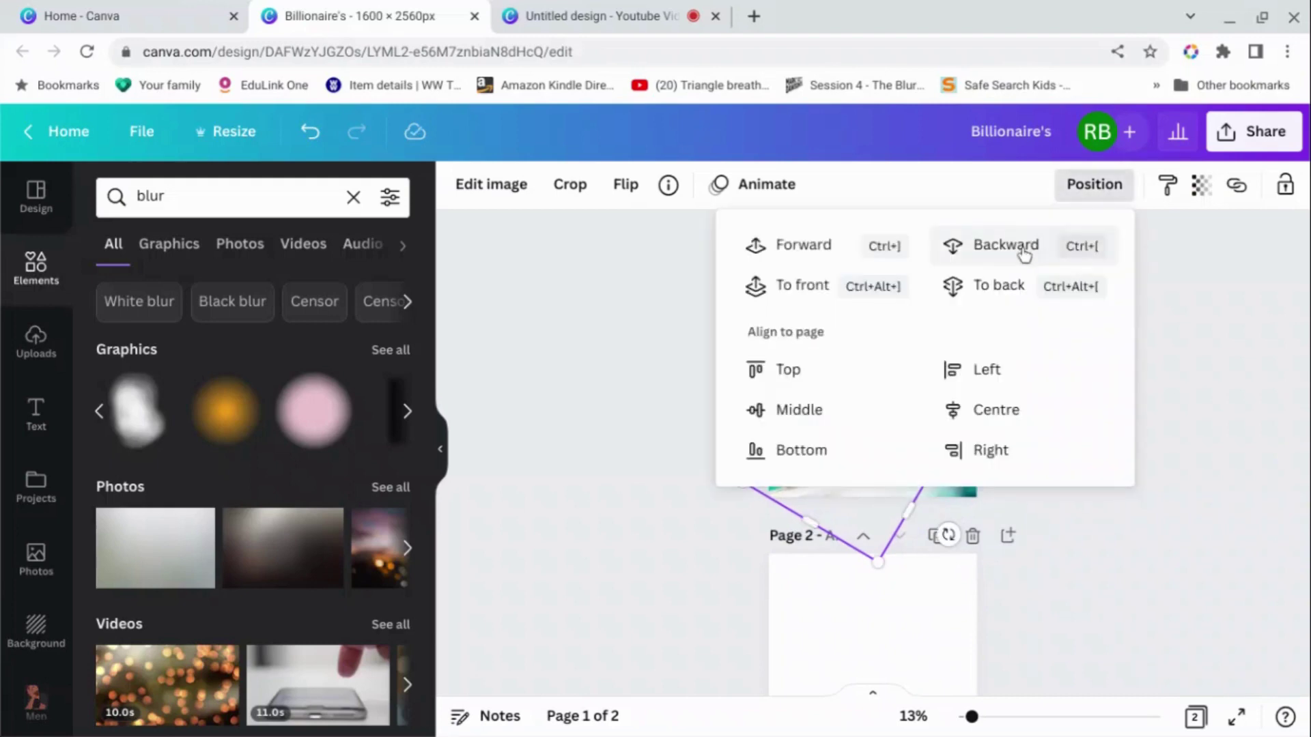
left_click(1100, 535)
left_click(1100, 535)
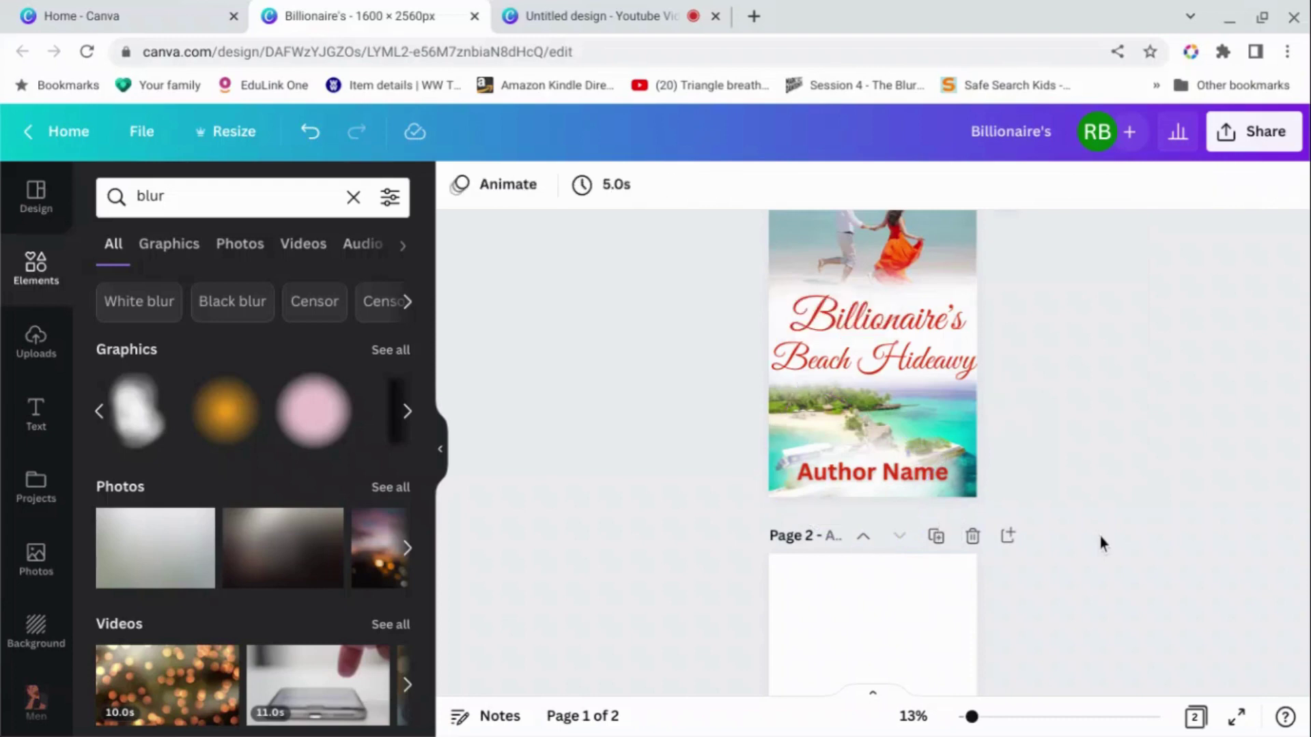
Group the blur graphic with the Author Name text and reposition the group
left_click(847, 485)
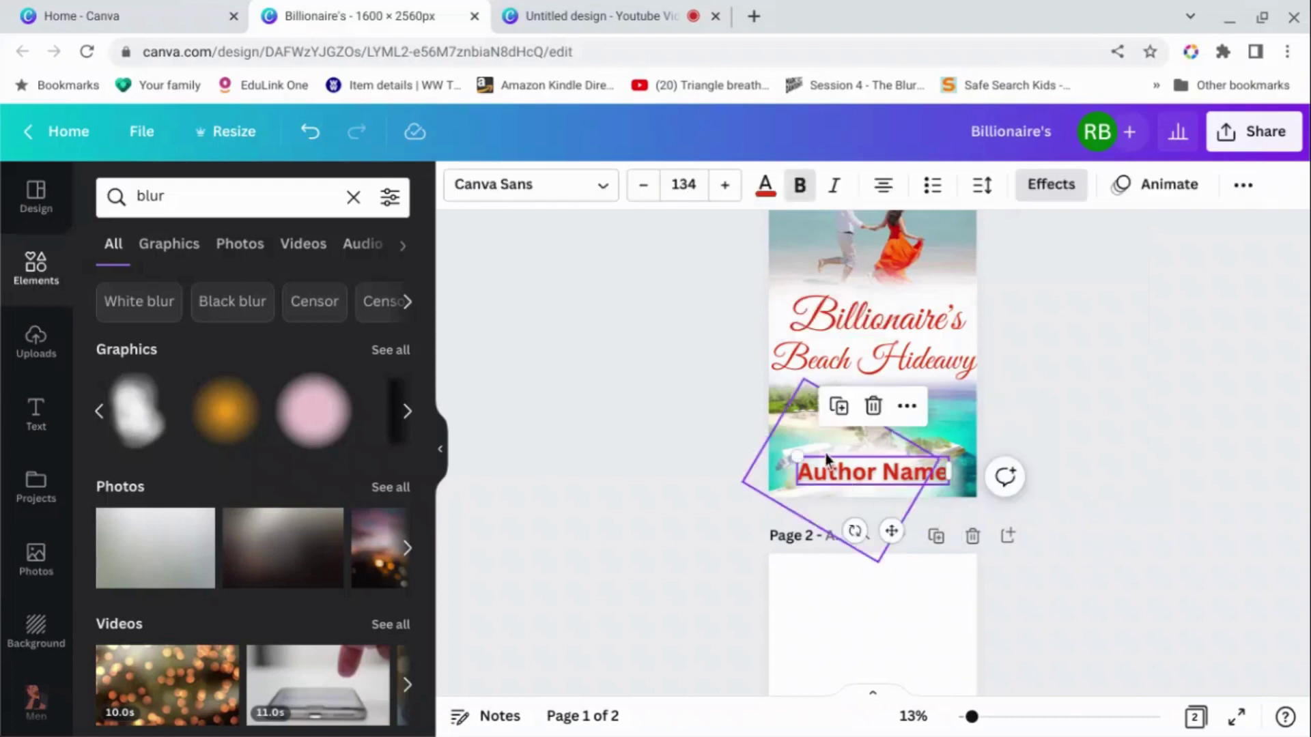
left_click(826, 457)
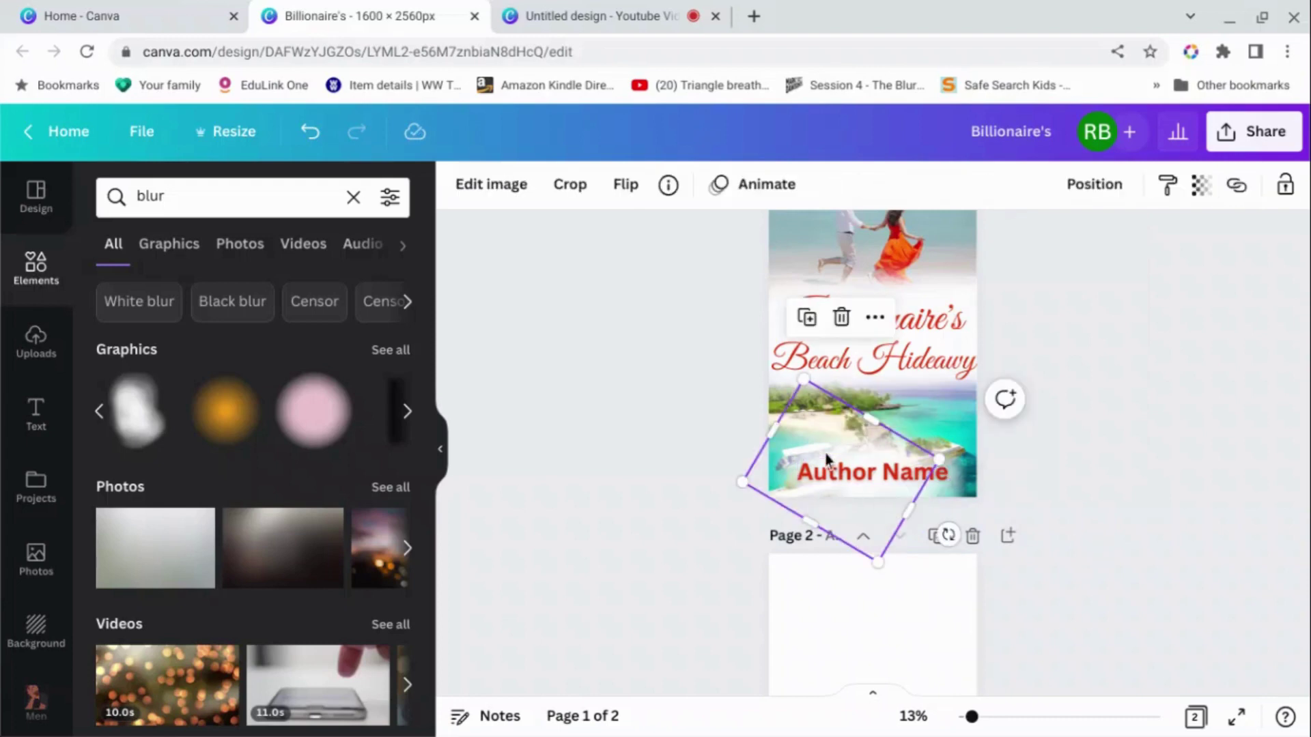
left_click(934, 443, "shift")
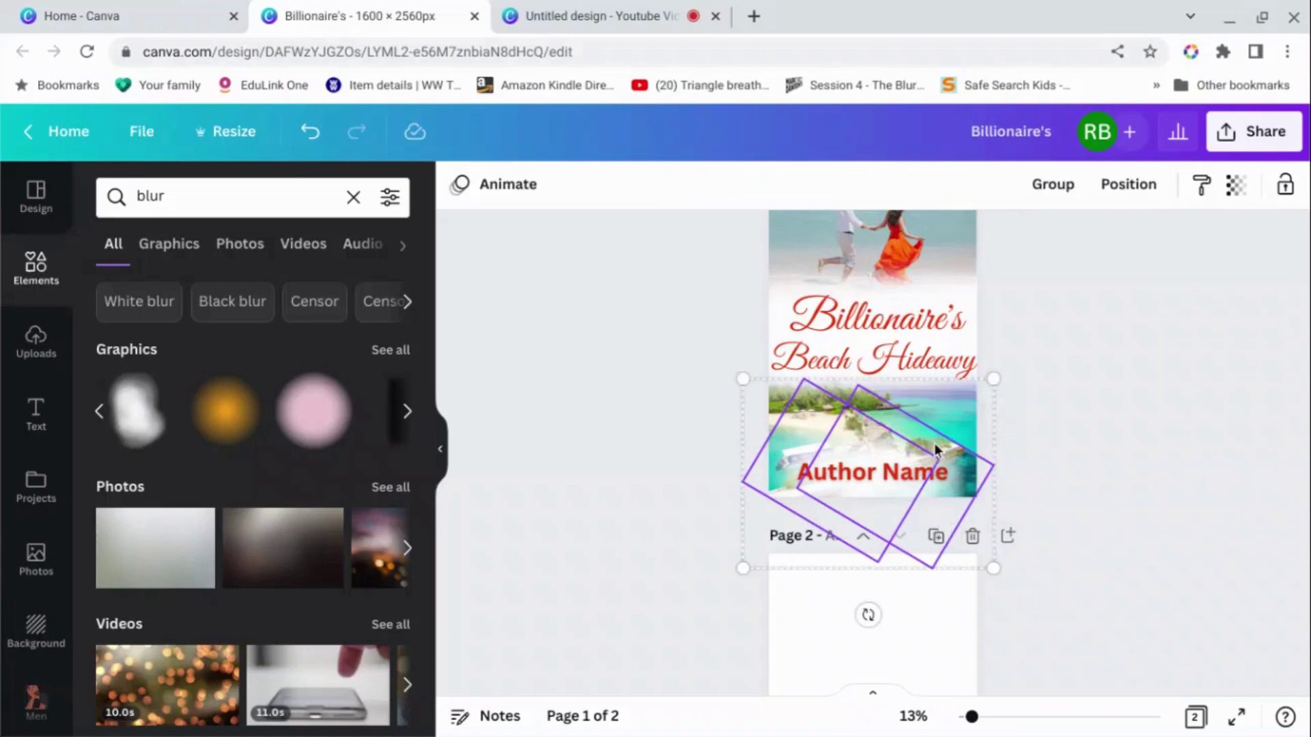
left_click(1039, 197)
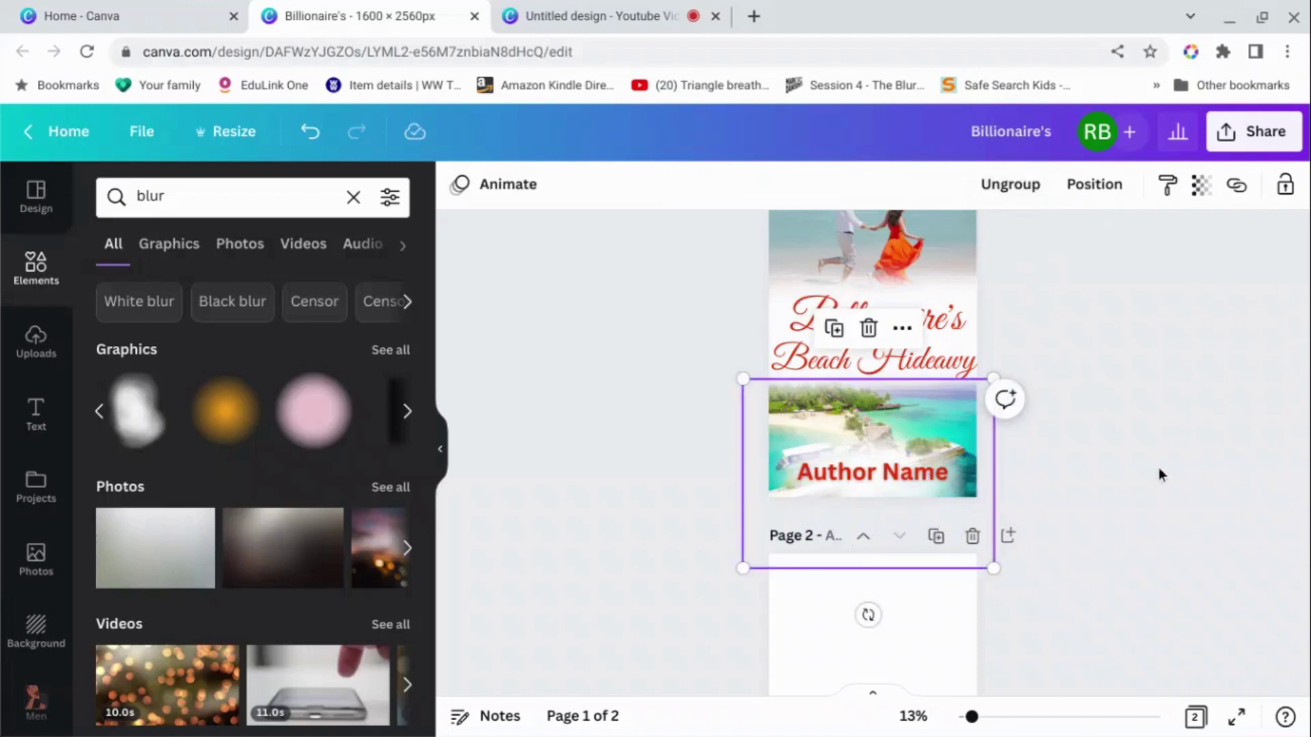
left_click(934, 447)
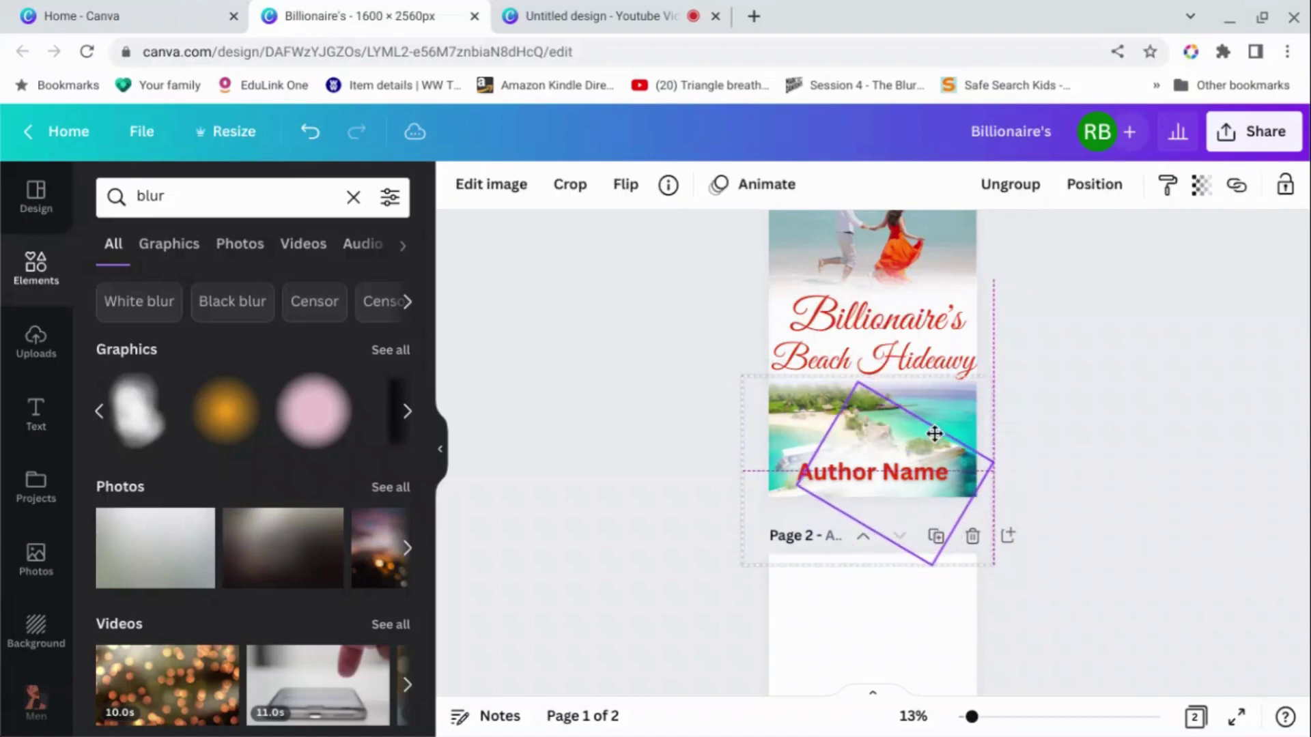
left_click(1105, 465)
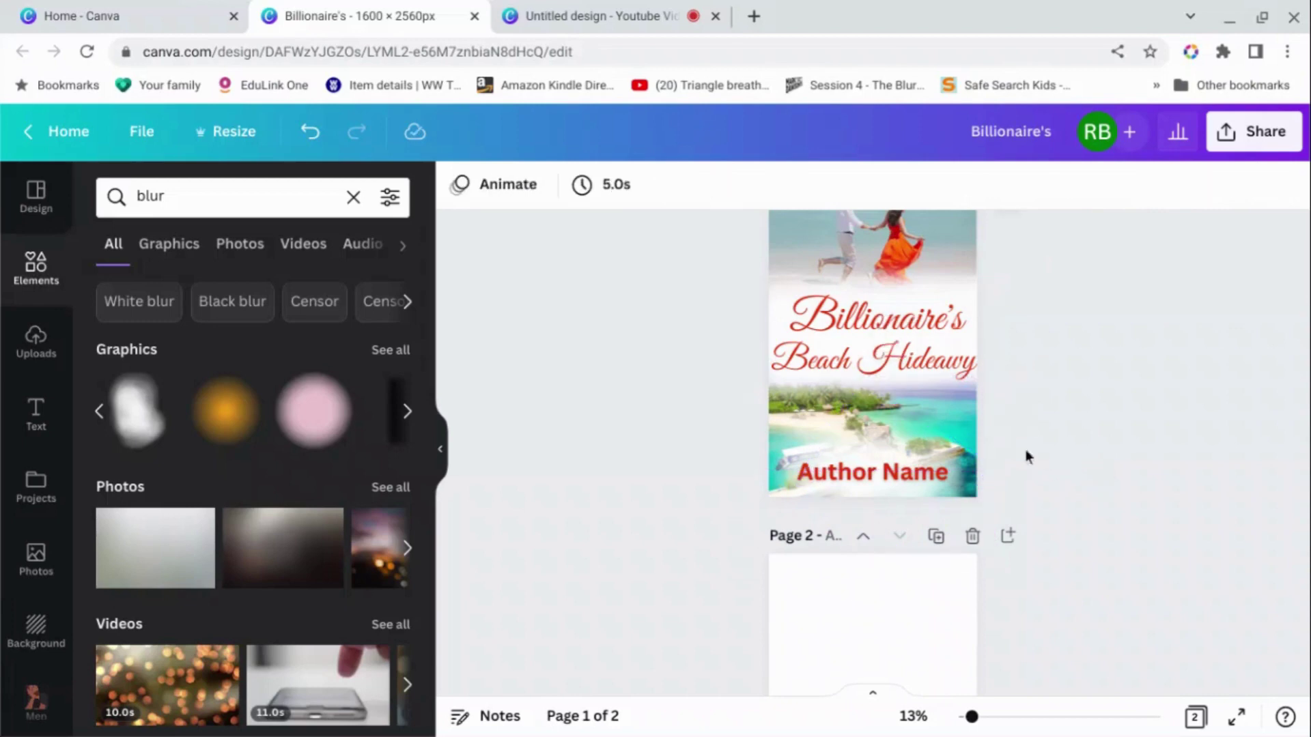
left_click(948, 435)
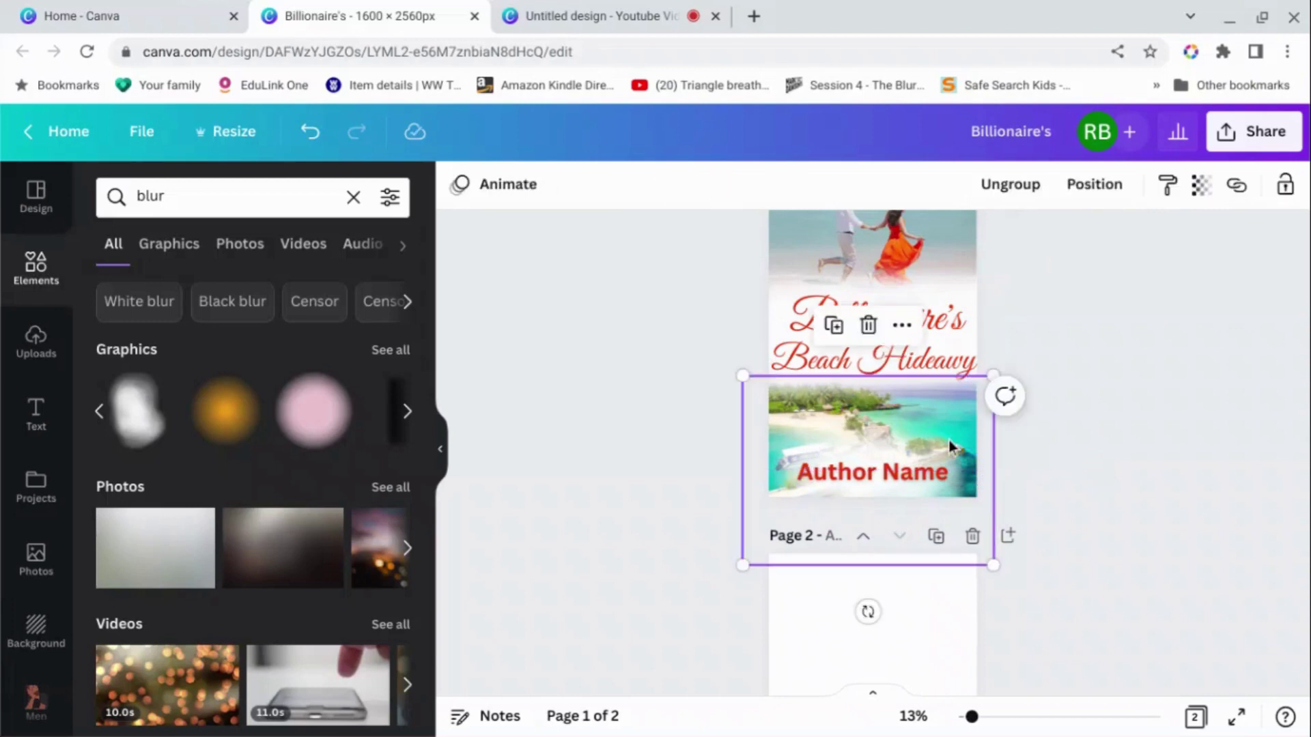
left_click_drag(949, 438, 965, 452)
Lower the blur graphics' transparency to about 74 and slide the faded blur under Author Name
left_click(1136, 445)
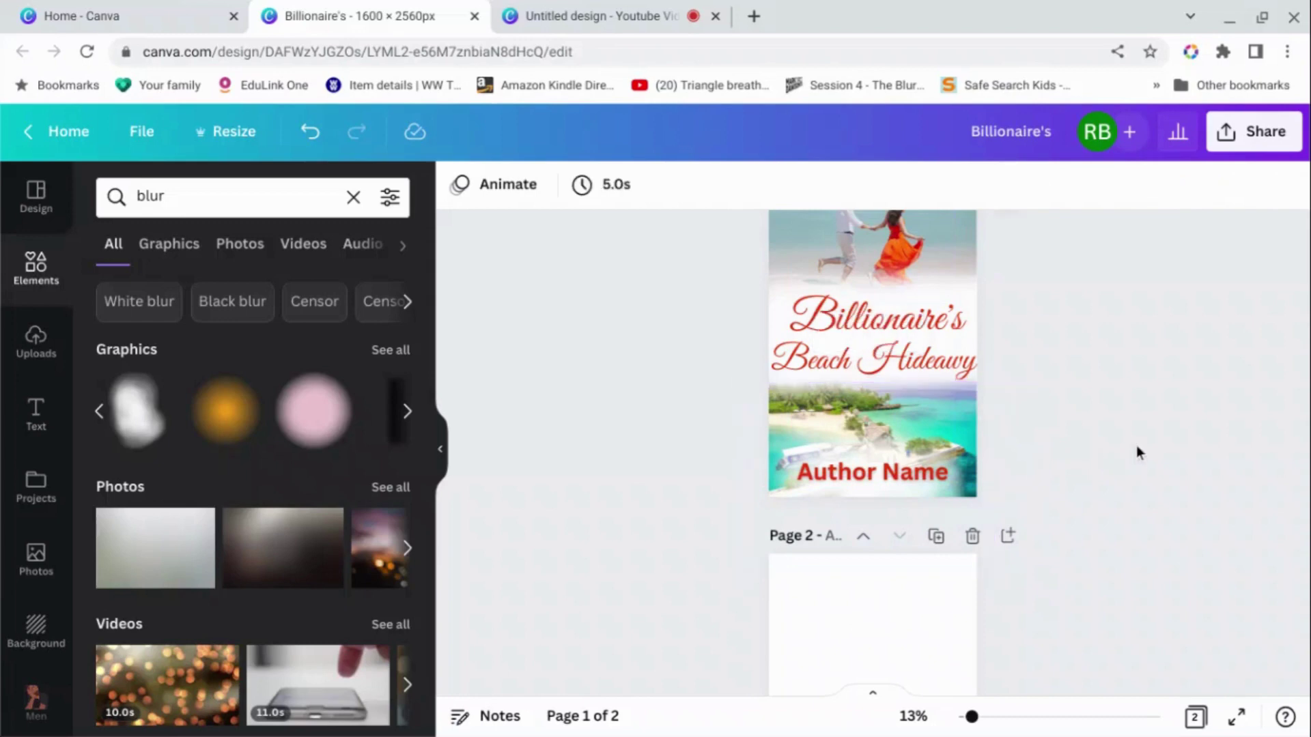
left_click(893, 457)
left_click(944, 481)
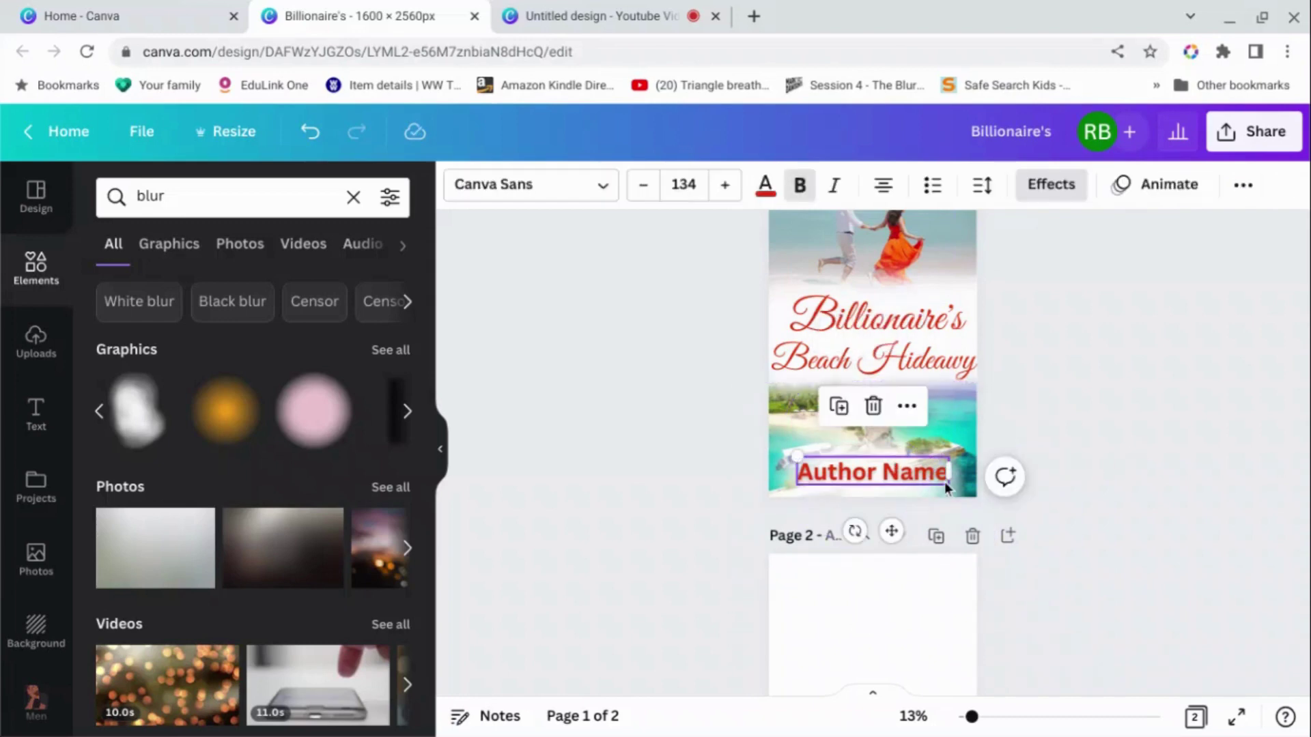
left_click(809, 439)
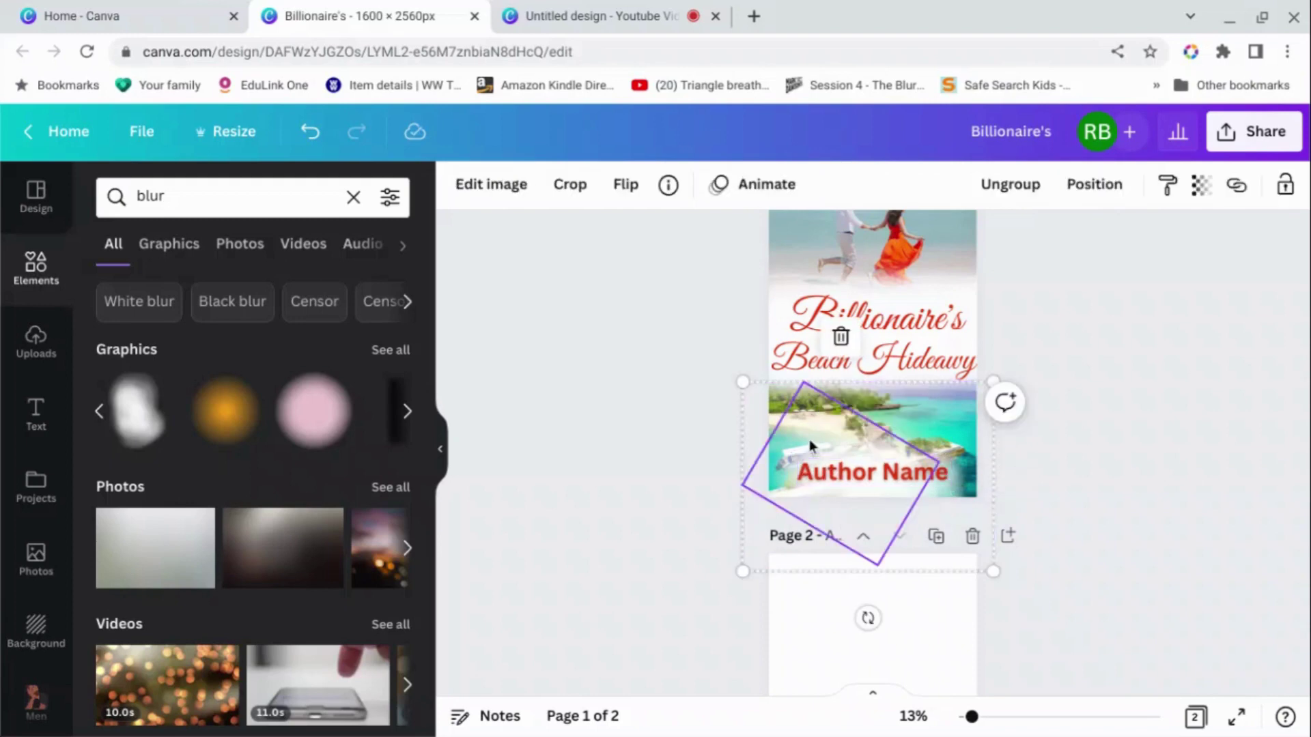
left_click(1201, 185)
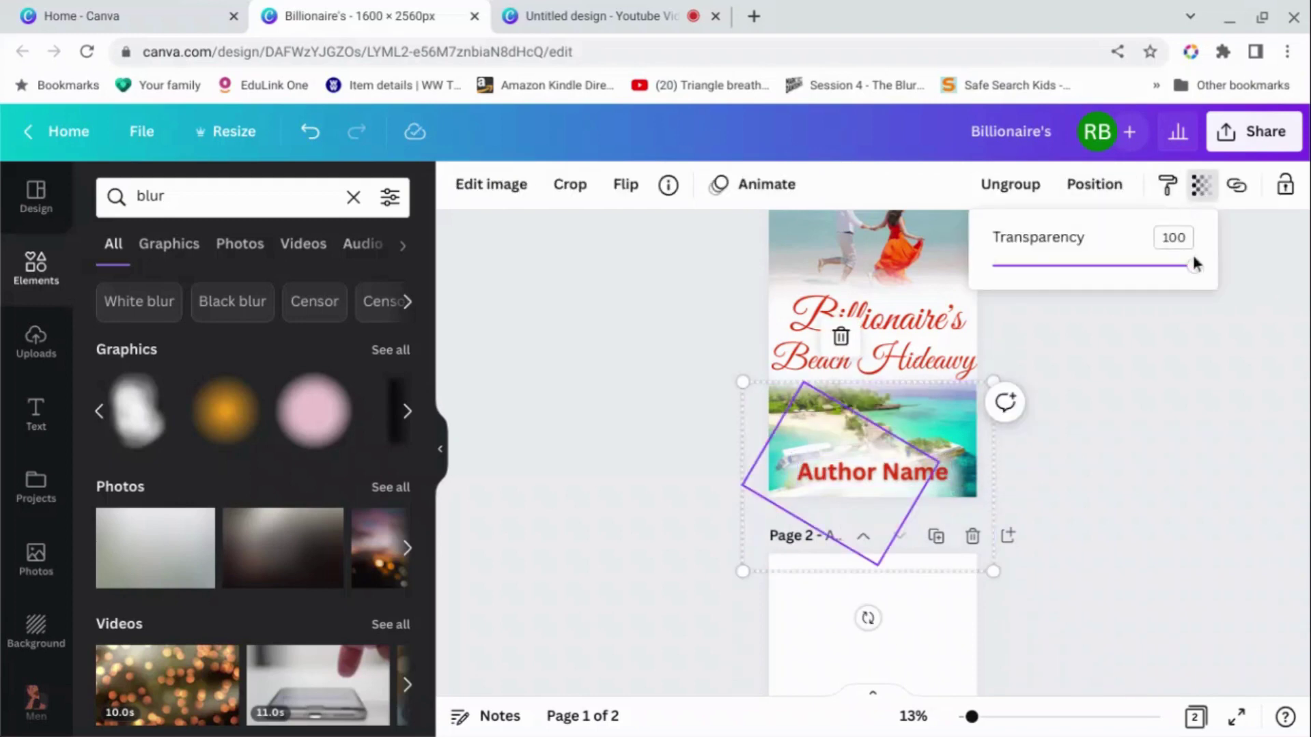
left_click_drag(1197, 270, 1124, 296)
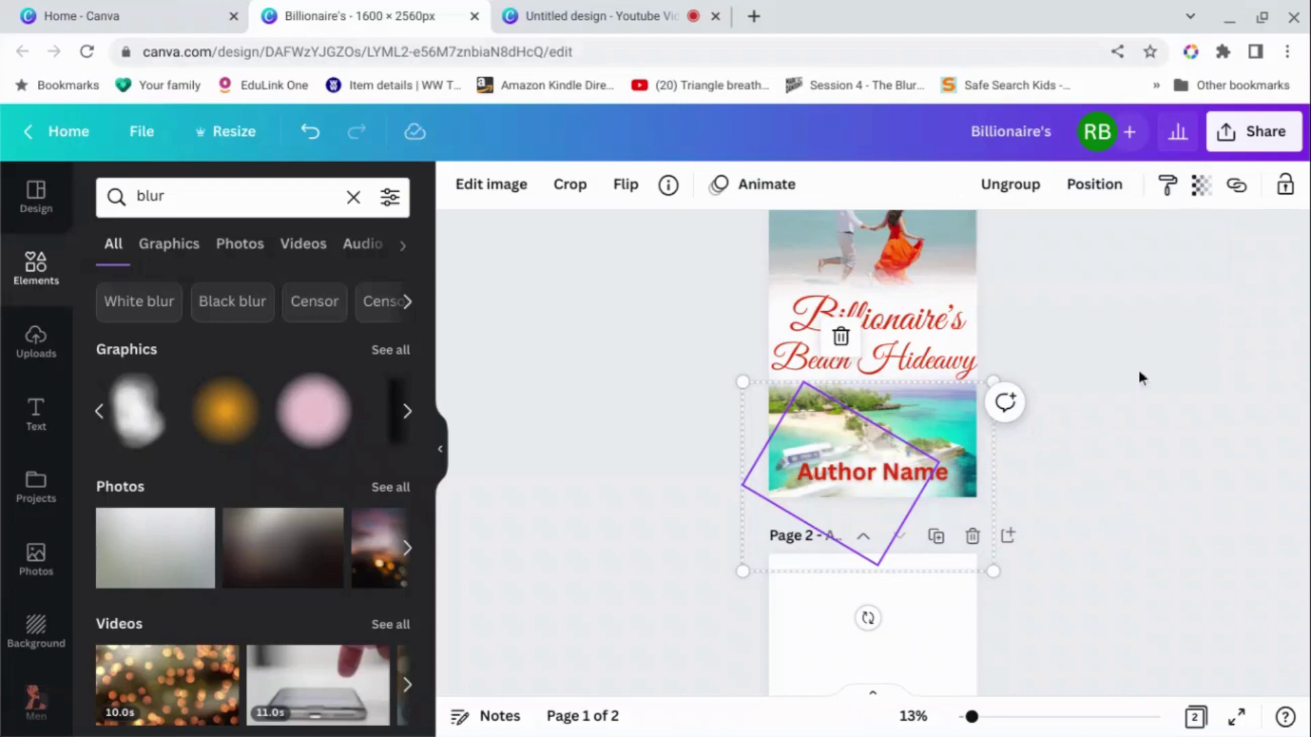
left_click_drag(884, 487, 938, 493)
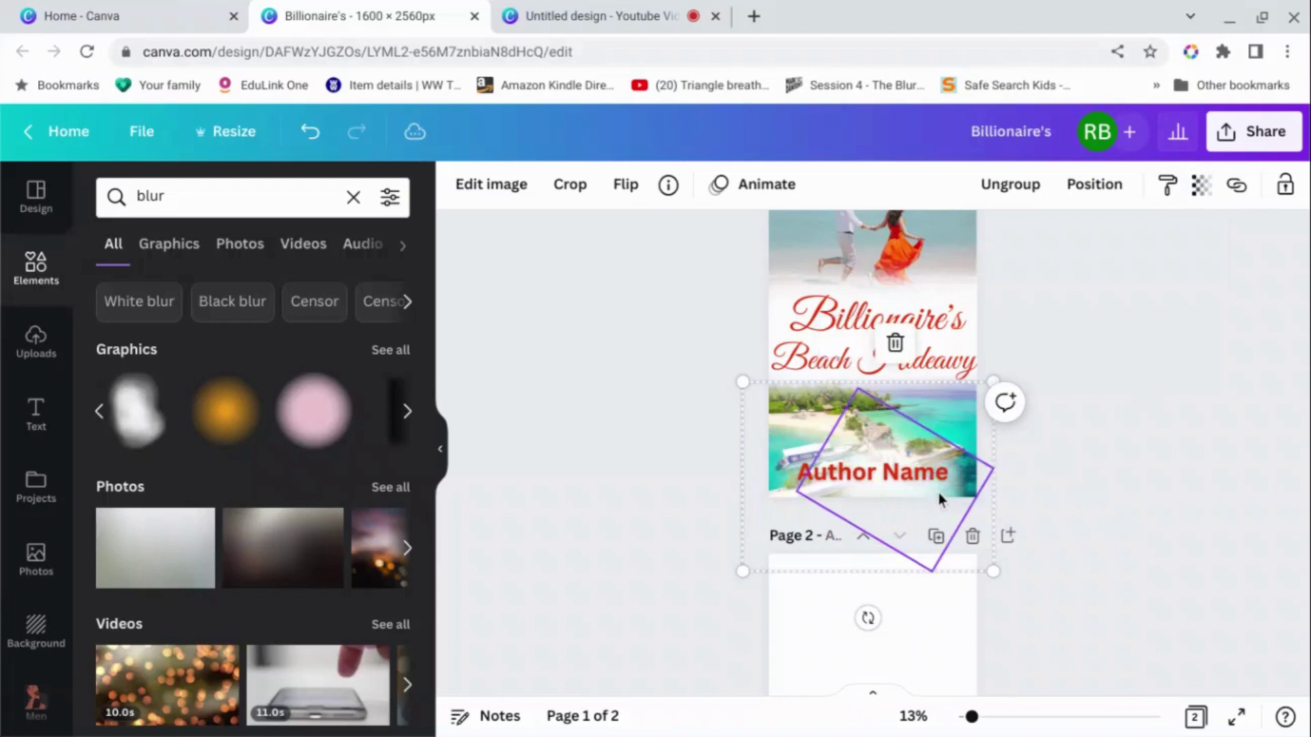
left_click(1199, 185)
left_click_drag(1191, 273, 1147, 284)
left_click(1166, 338)
left_click(1166, 339)
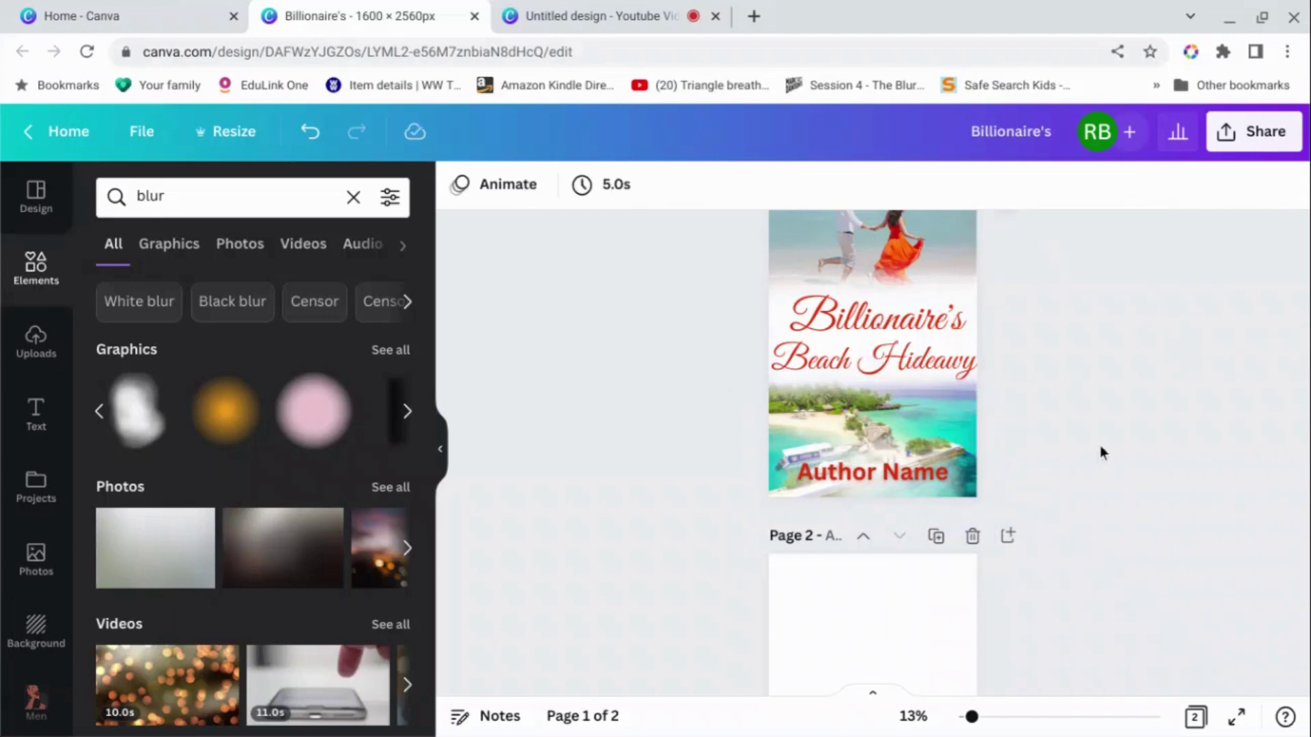
scroll(1099, 445, "up", 2)
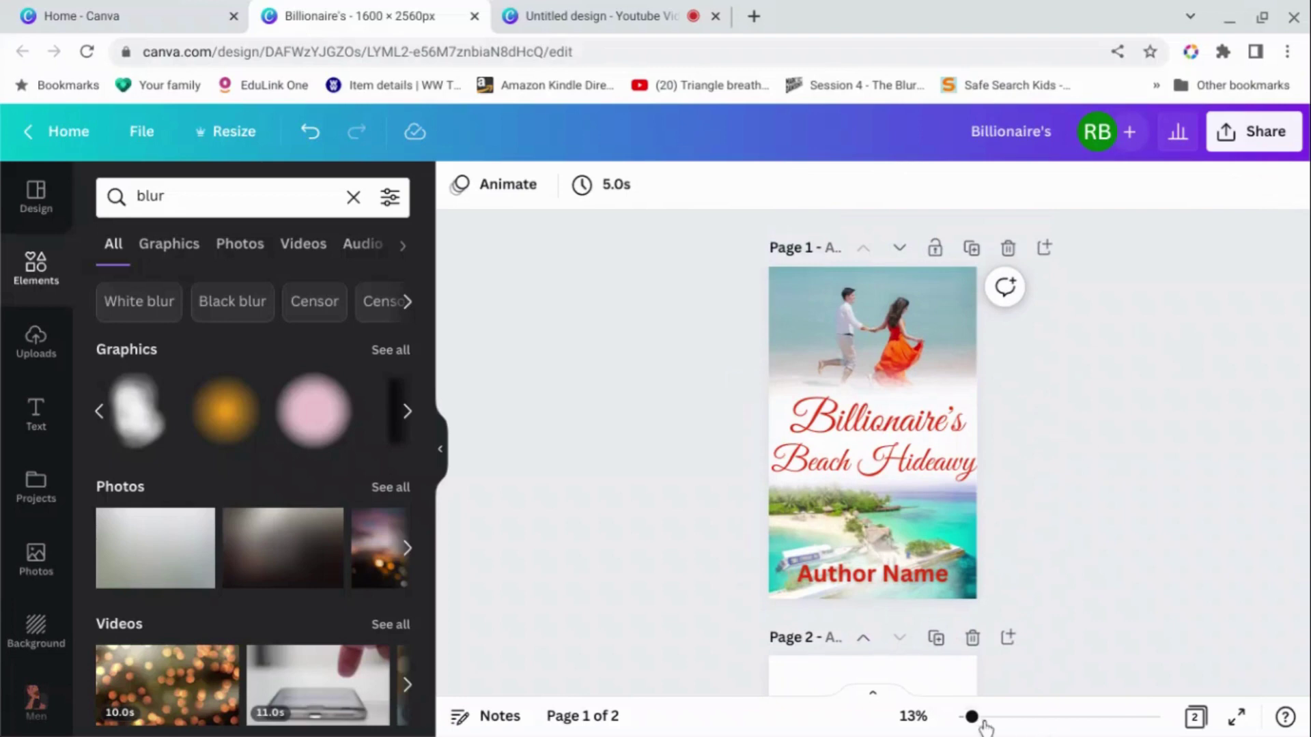
mouse_move(972, 720)
left_mouse_down()
mouse_move(994, 718)
mouse_move(980, 716)
left_mouse_up()
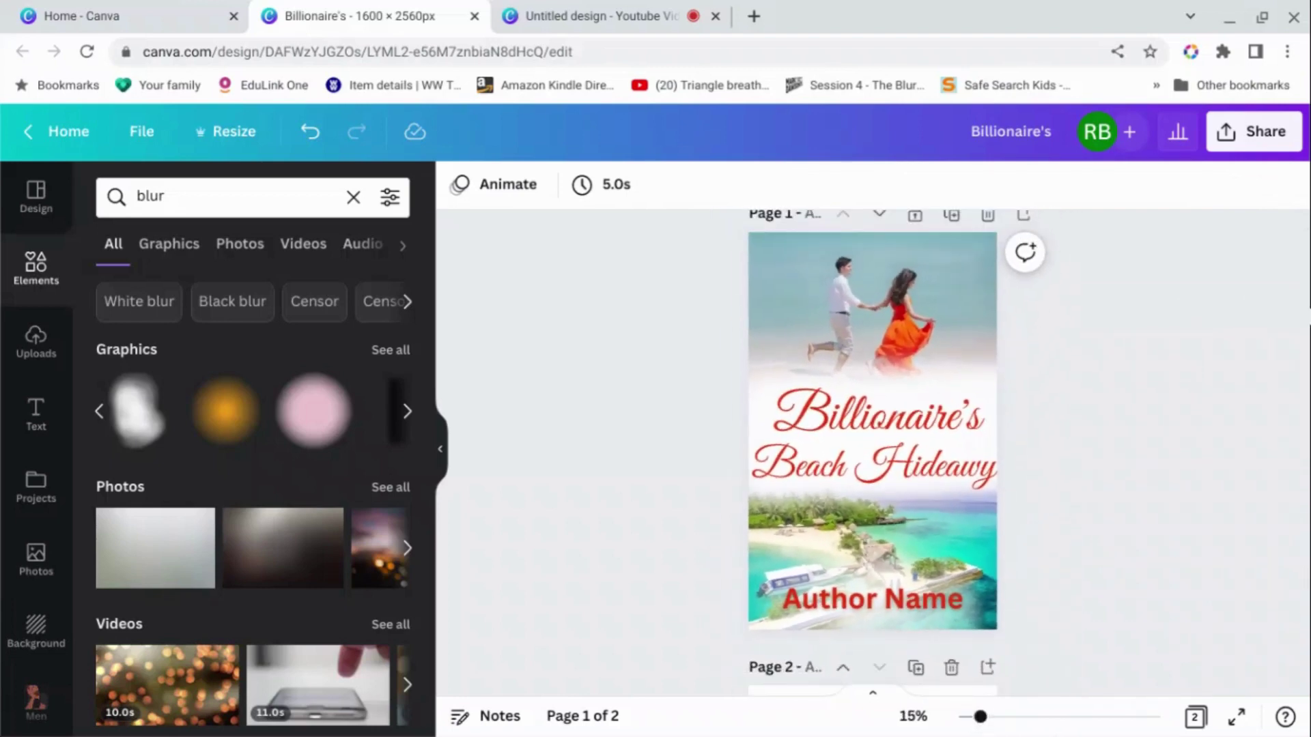
left_click(1248, 142)
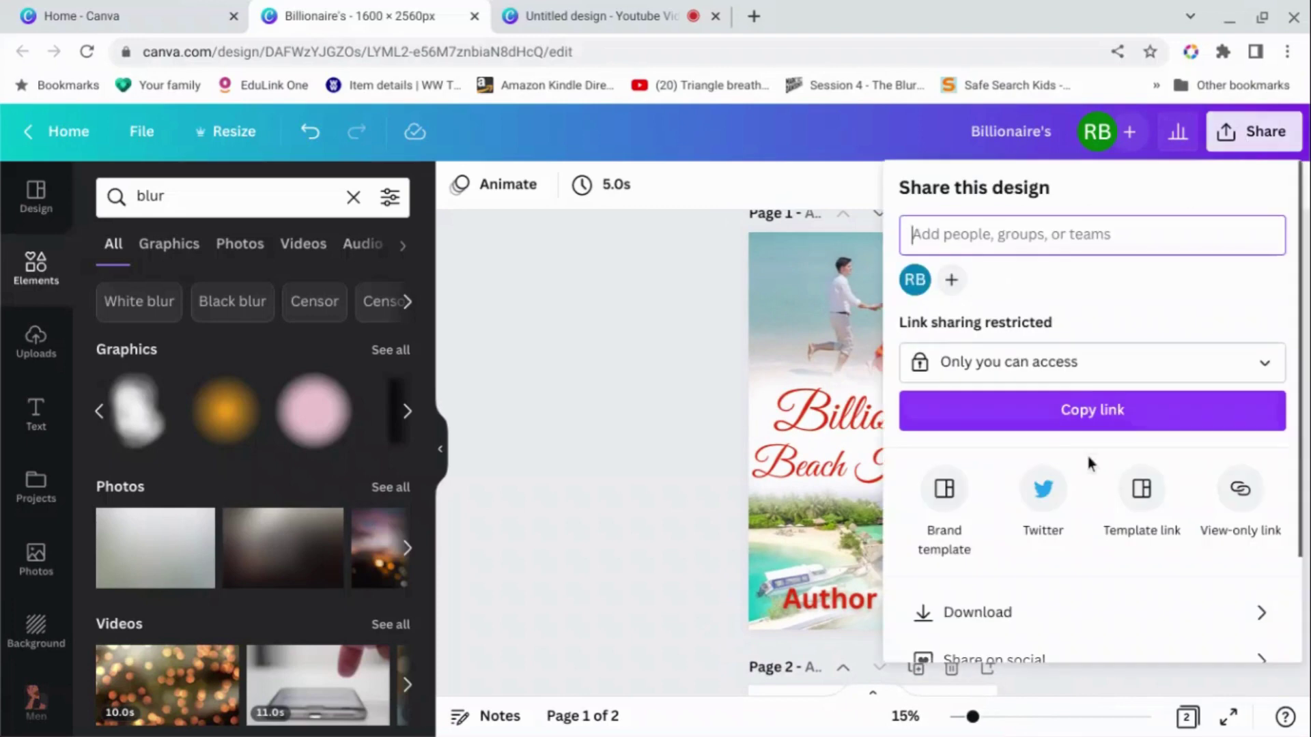
scroll(1087, 454, "down", 2)
left_click(1077, 486)
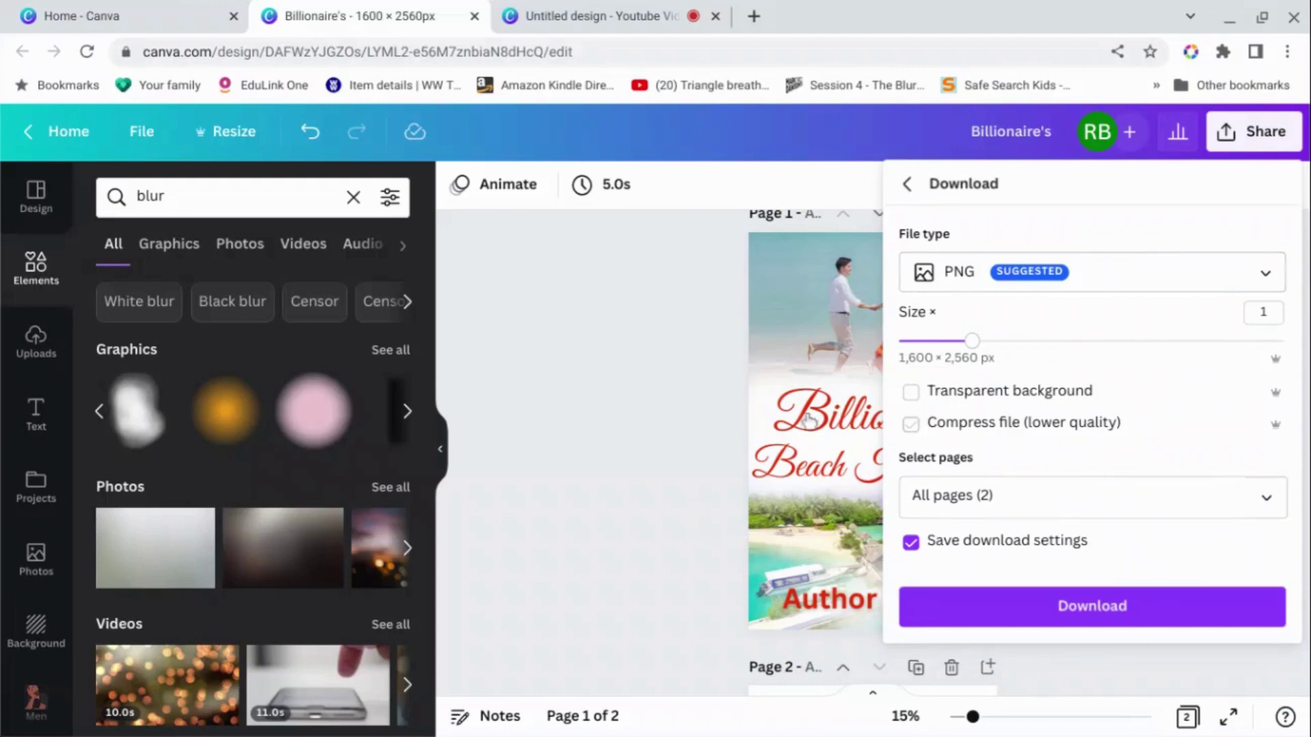
left_click(672, 413)
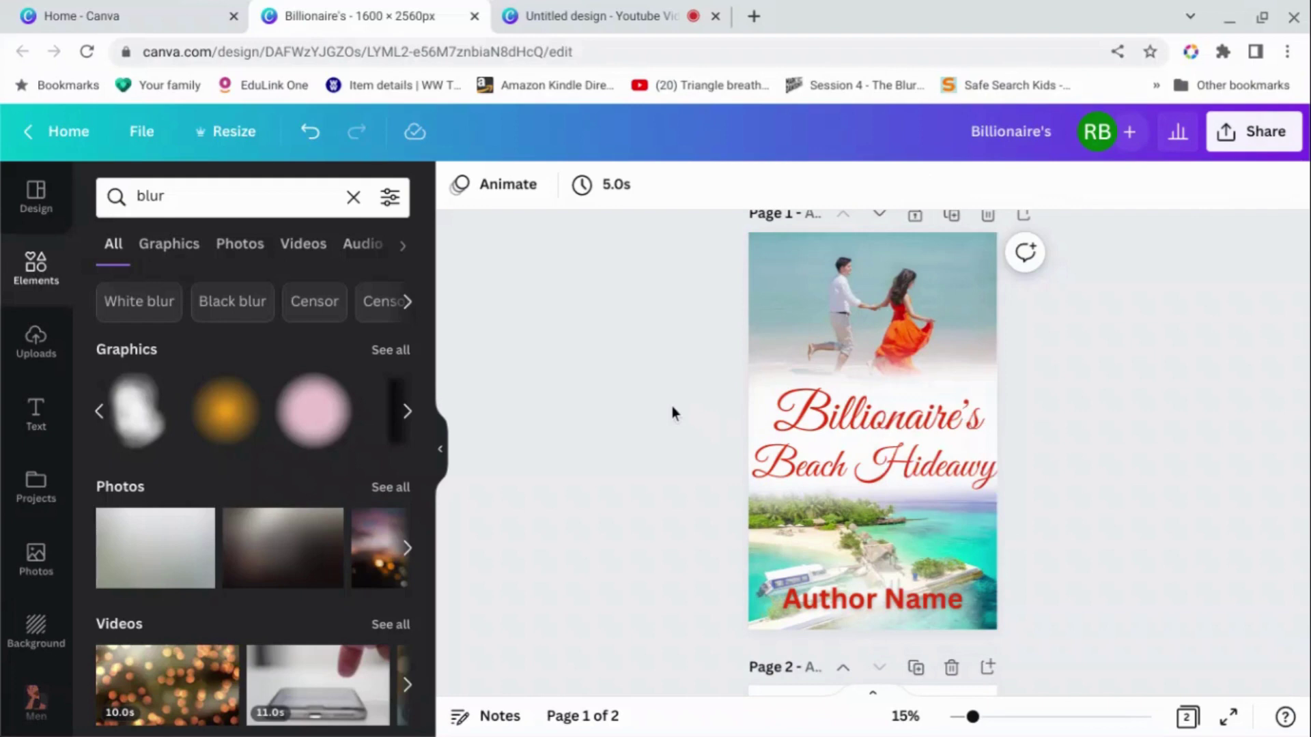